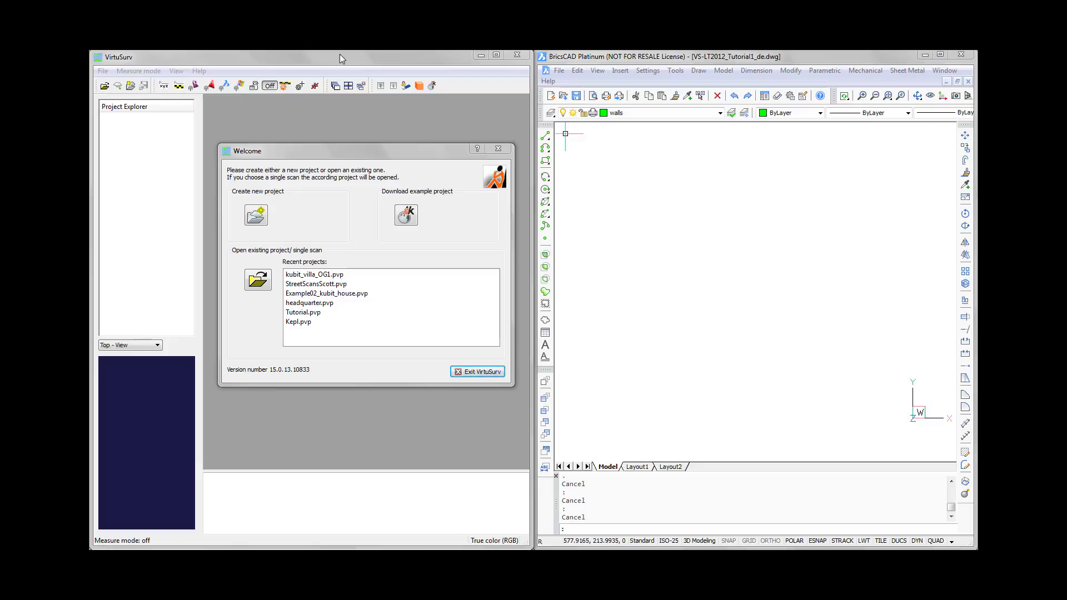
- Open the recent project kubit_villa_OG1.pvp and load the scans Villa_OG1_009 and Villa_OG1_010
{"action": "left_click", "coordinate": [394, 148]}
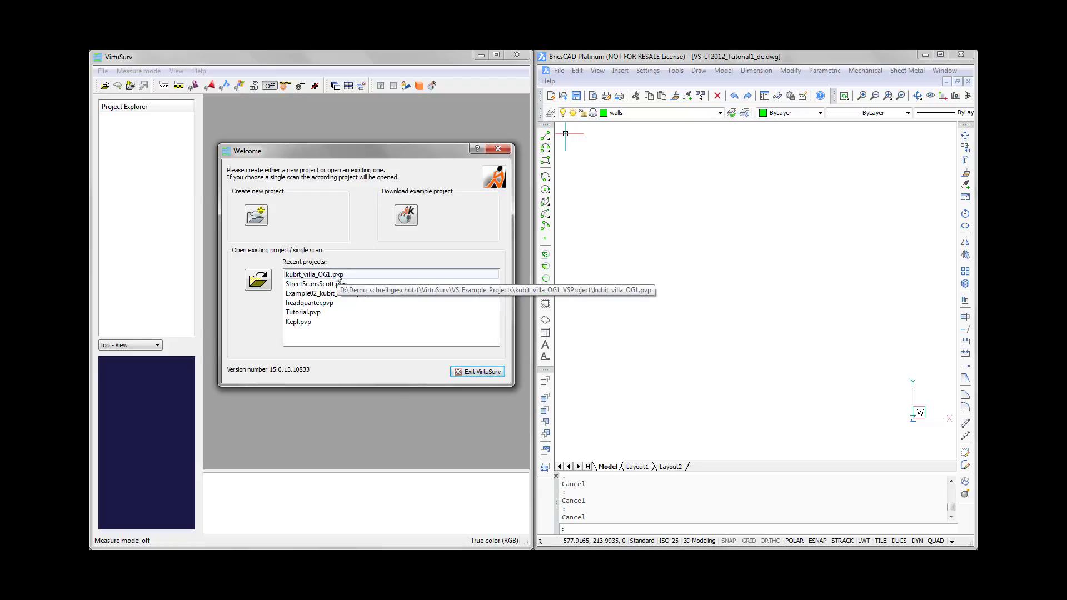
{"action": "double_click", "coordinate": [308, 276]}
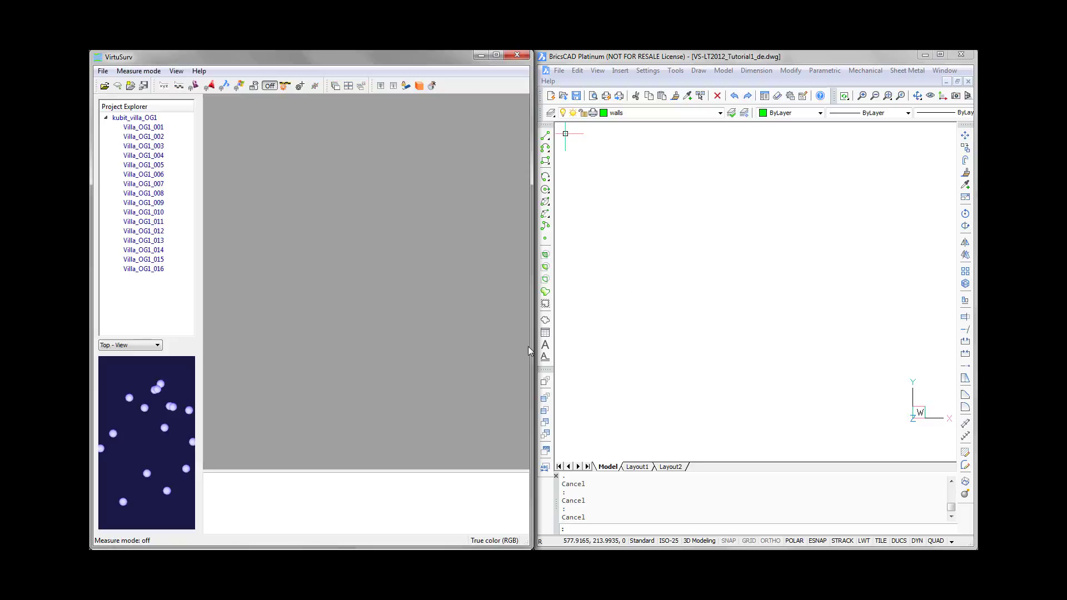
{"action": "left_click", "coordinate": [102, 240]}
{"action": "left_click", "coordinate": [134, 213]}
{"action": "left_click", "coordinate": [132, 205]}
{"action": "left_click", "coordinate": [132, 207]}
{"action": "left_click", "coordinate": [134, 214], "text": "ctrl"}
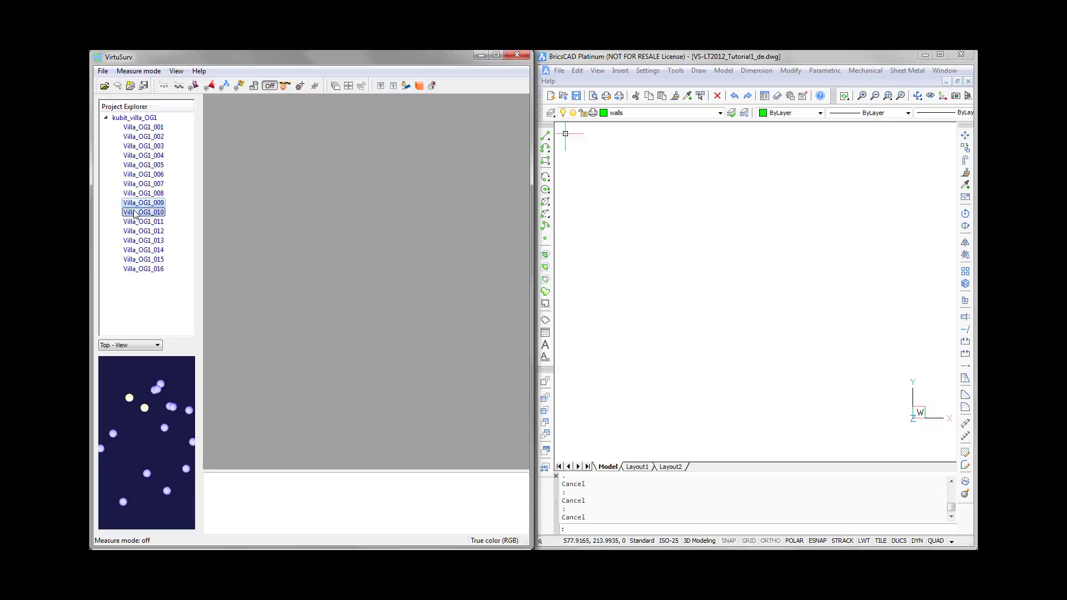
{"action": "right_click", "coordinate": [134, 214]}
{"action": "left_click", "coordinate": [158, 256]}
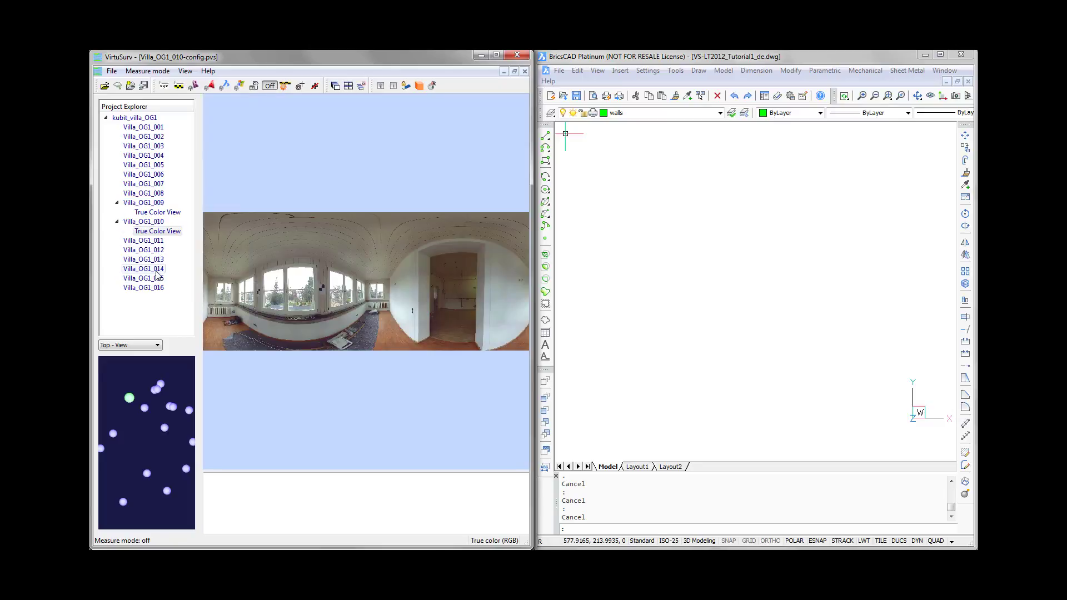
- Open scan Villa_OG1_014 and return to the true color view of Villa_OG1_010
{"action": "double_click", "coordinate": [157, 272]}
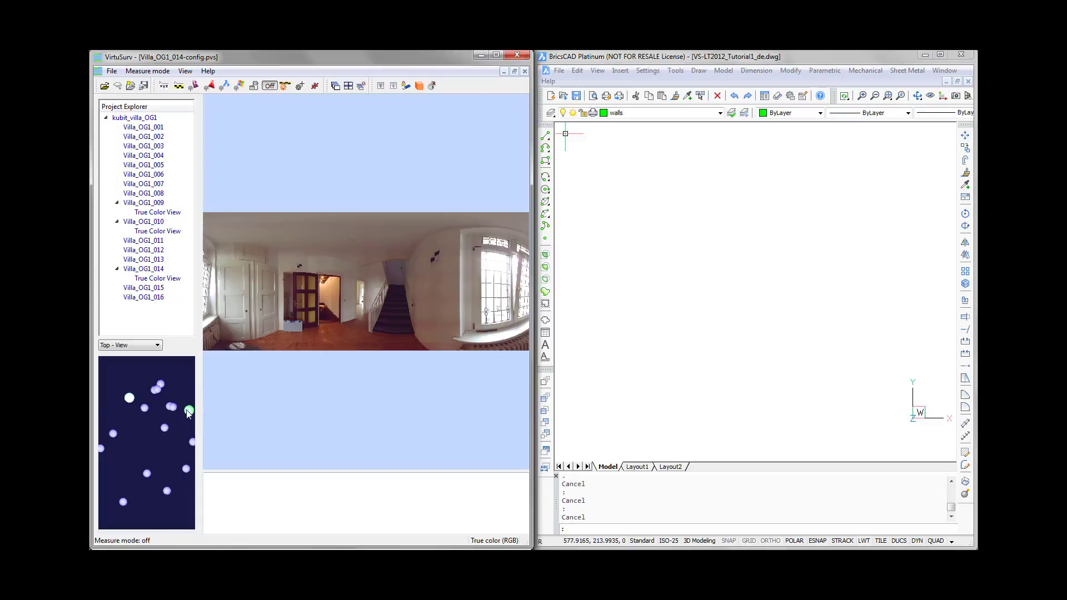
{"action": "left_click", "coordinate": [128, 399]}
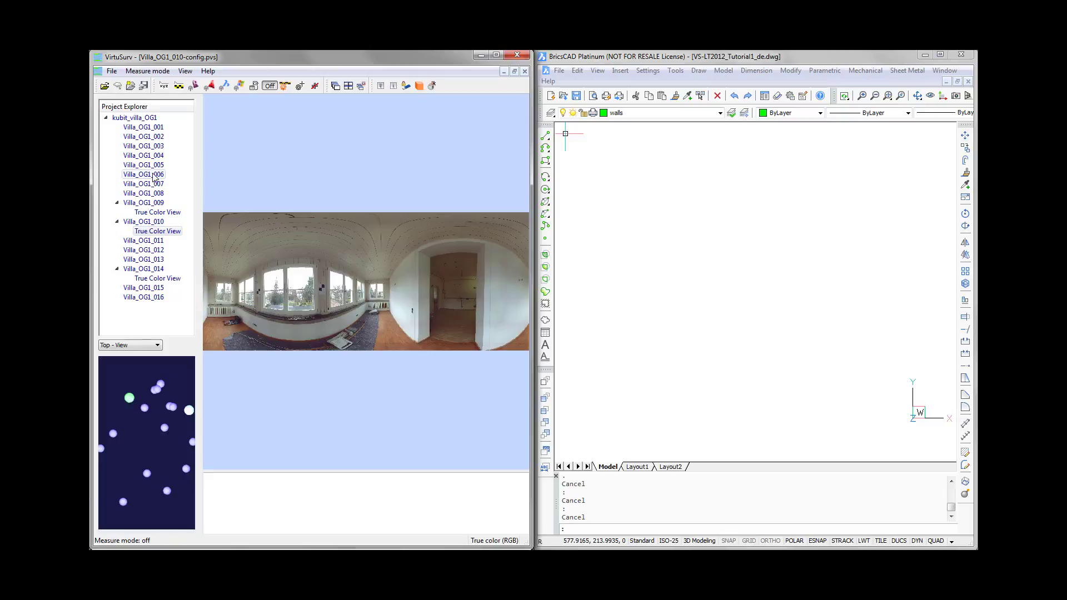
{"action": "left_click", "coordinate": [154, 222]}
{"action": "left_click", "coordinate": [157, 230]}
- Enable sending command macros to BricsCAD from the Villa_OG1_010 panorama
{"action": "left_click", "coordinate": [223, 86]}
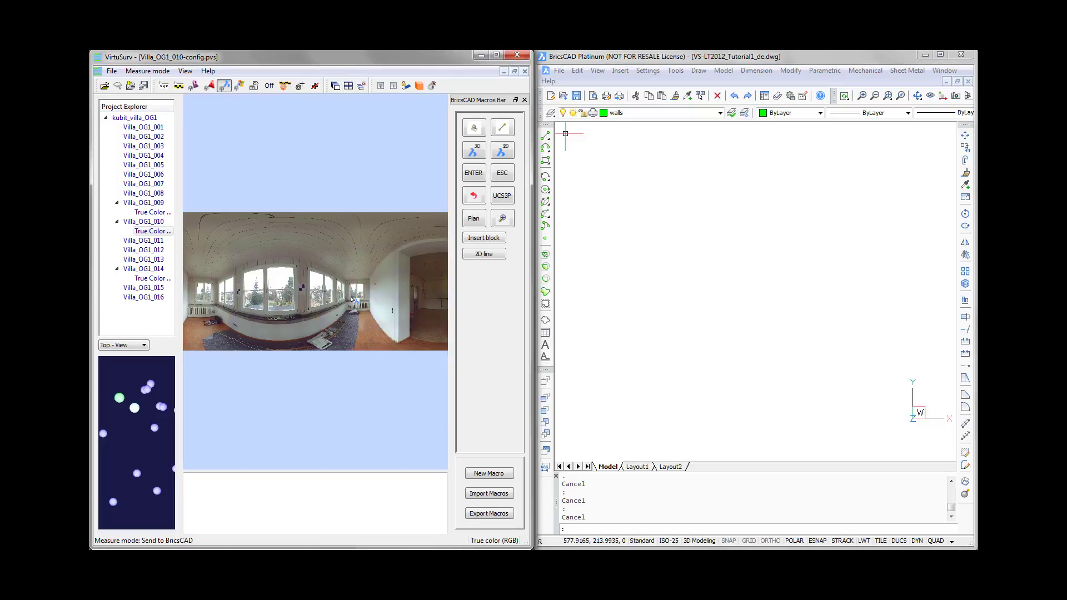
{"action": "scroll", "coordinate": [351, 296], "scroll_direction": "up", "scroll_amount": 5}
{"action": "scroll", "coordinate": [354, 328], "scroll_direction": "up", "scroll_amount": 2}
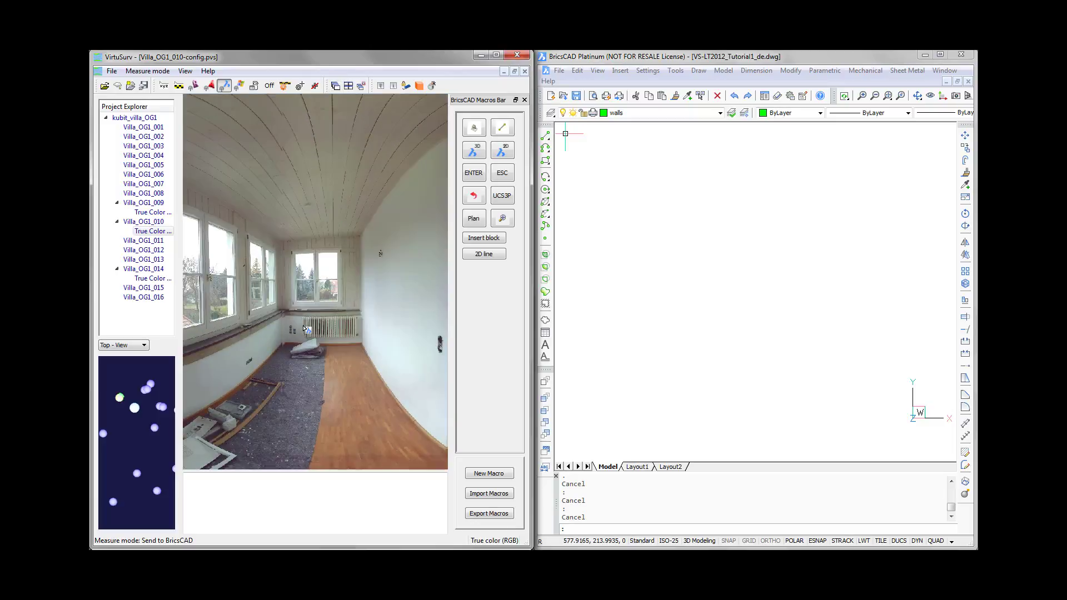
- Start a line with the line macro, picking both ends of the radiator wall and a point on the adjoining white wall
{"action": "left_click", "coordinate": [507, 131]}
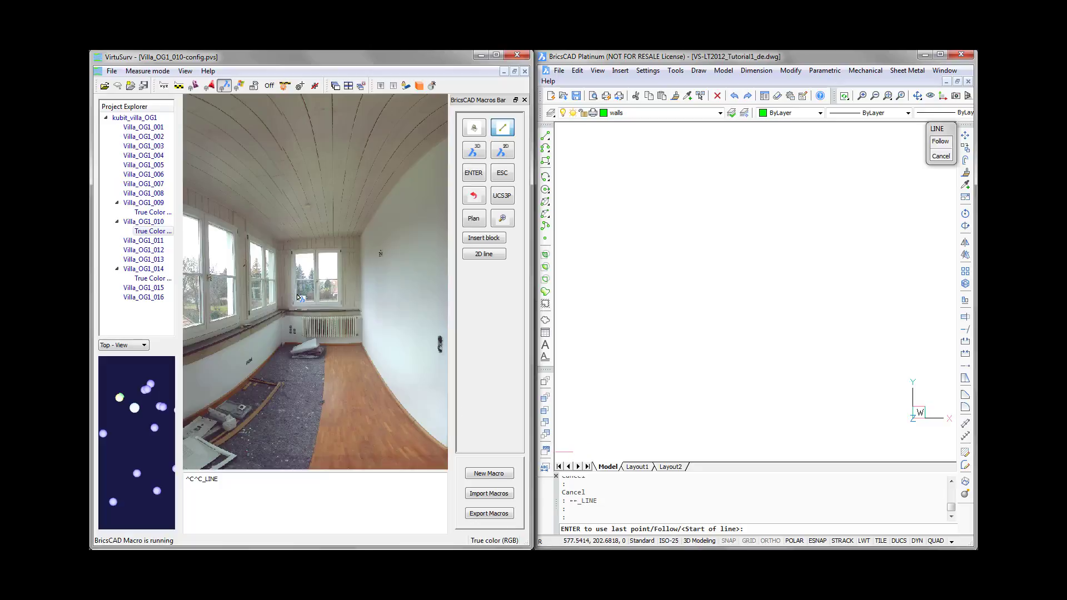
{"action": "scroll", "coordinate": [289, 326], "scroll_direction": "up", "scroll_amount": 2}
{"action": "left_click", "coordinate": [288, 323]}
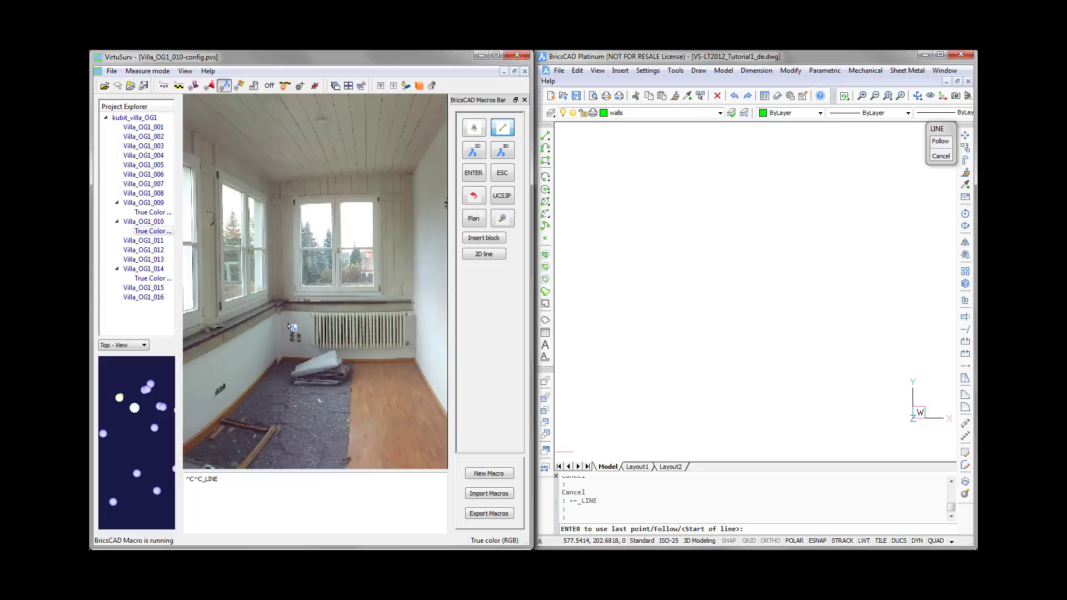
{"action": "left_click", "coordinate": [414, 325]}
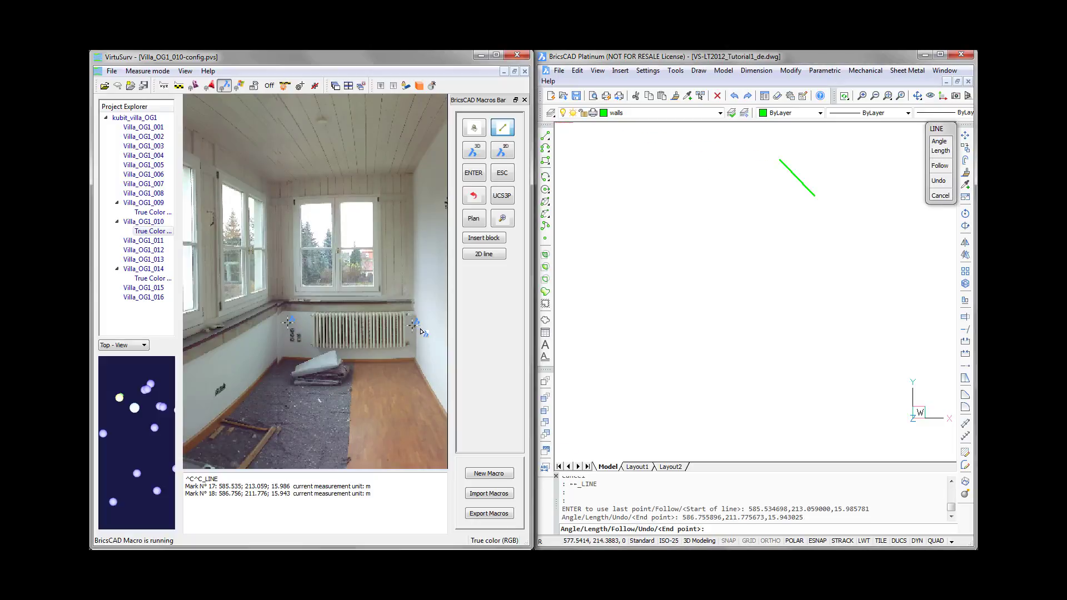
{"action": "left_click", "coordinate": [419, 331]}
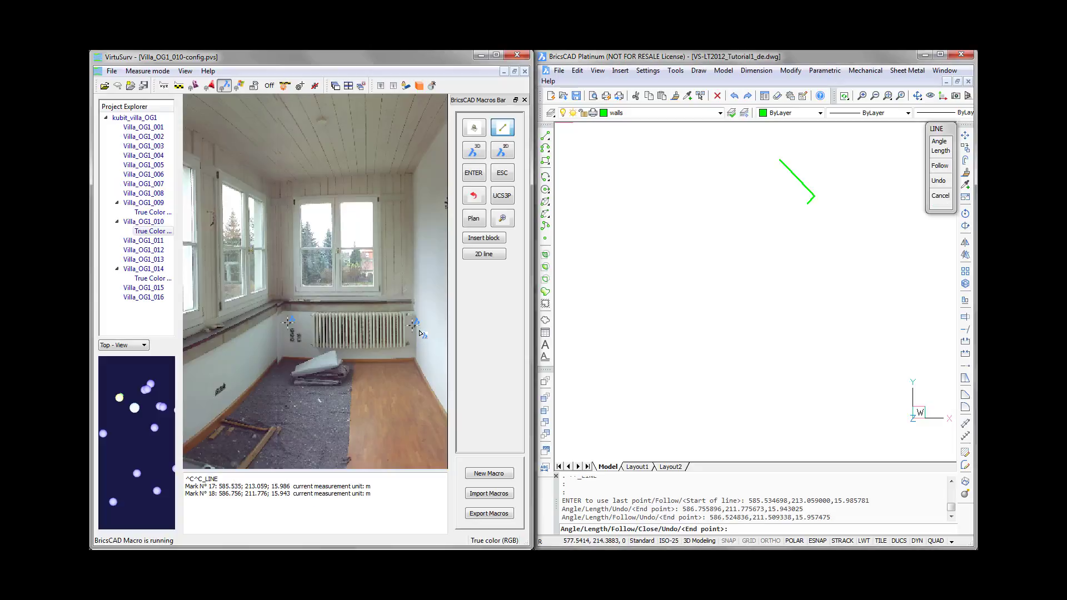
- Continue the line at the room's opposite end through the long wall, both ends of the radiator wall and the start of the window wall
{"action": "scroll", "coordinate": [419, 332], "scroll_direction": "down", "scroll_amount": 8}
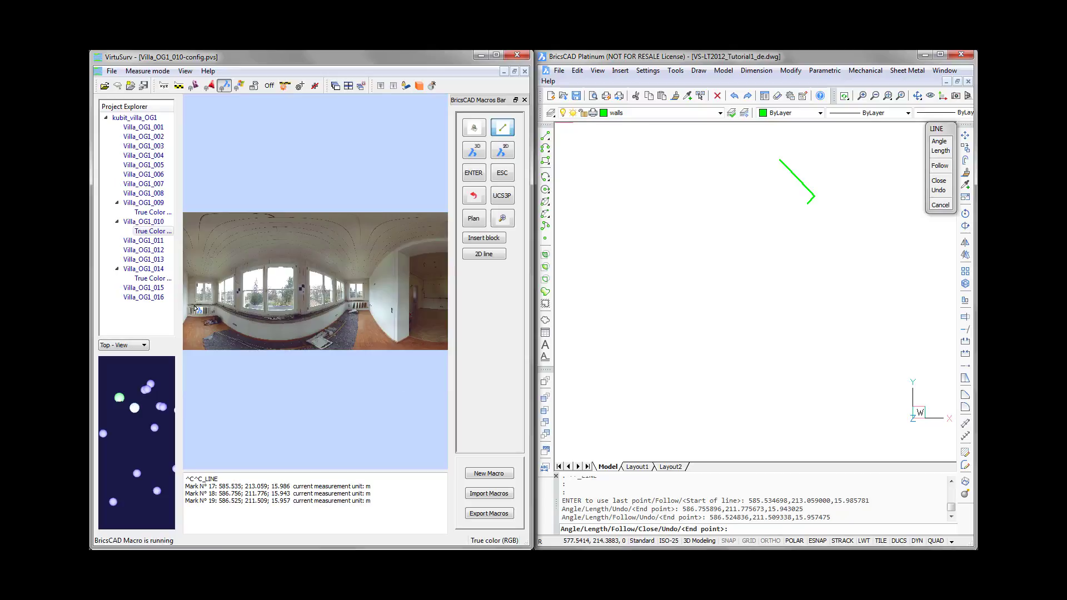
{"action": "scroll", "coordinate": [188, 314], "scroll_direction": "up", "scroll_amount": 6}
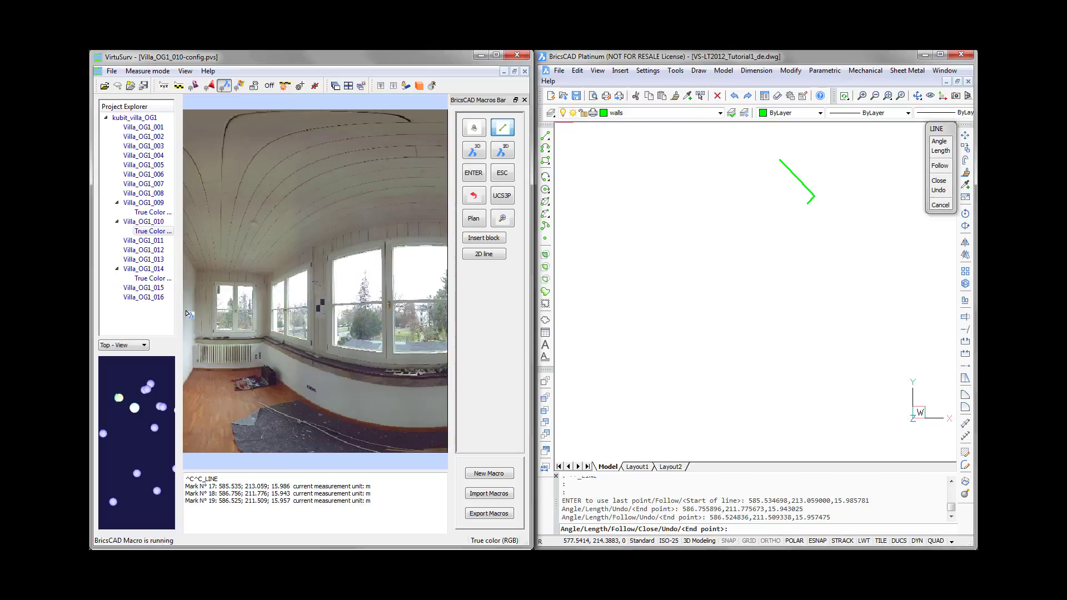
{"action": "left_click", "coordinate": [198, 372]}
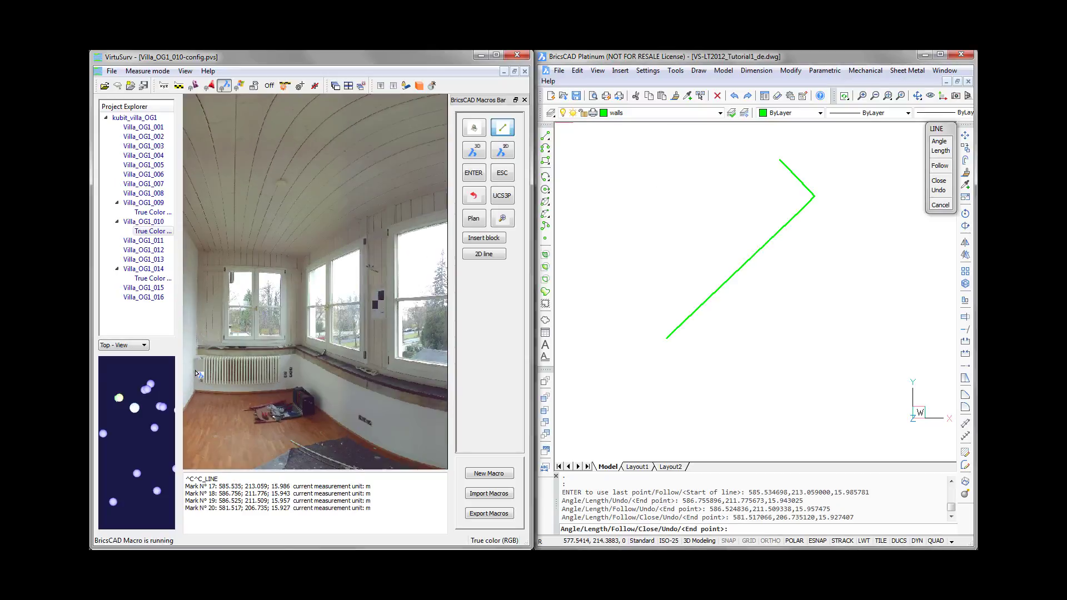
{"action": "left_click", "coordinate": [200, 371]}
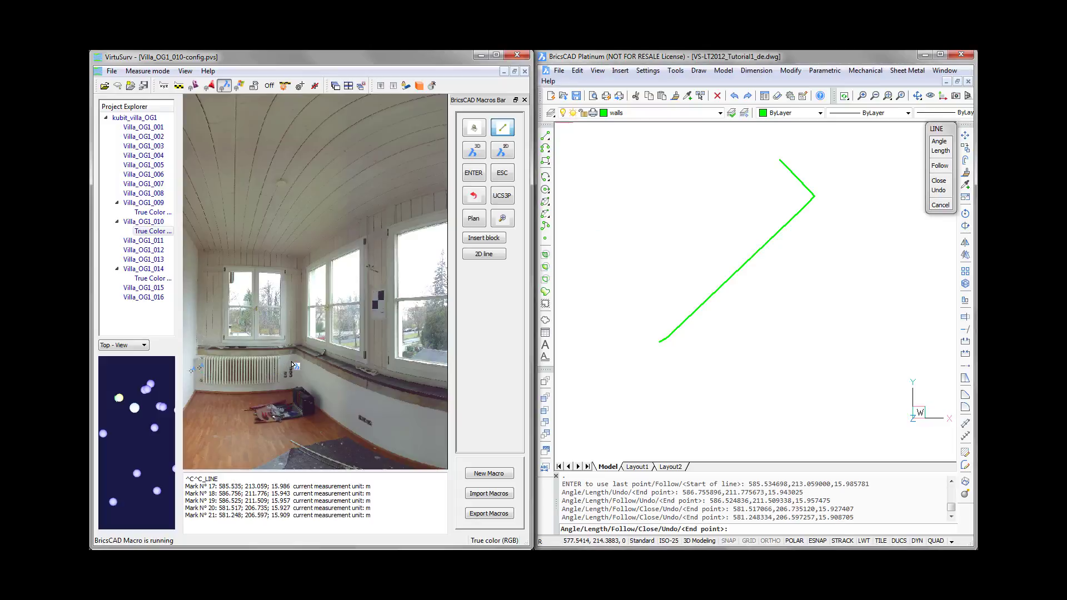
{"action": "left_click", "coordinate": [306, 376]}
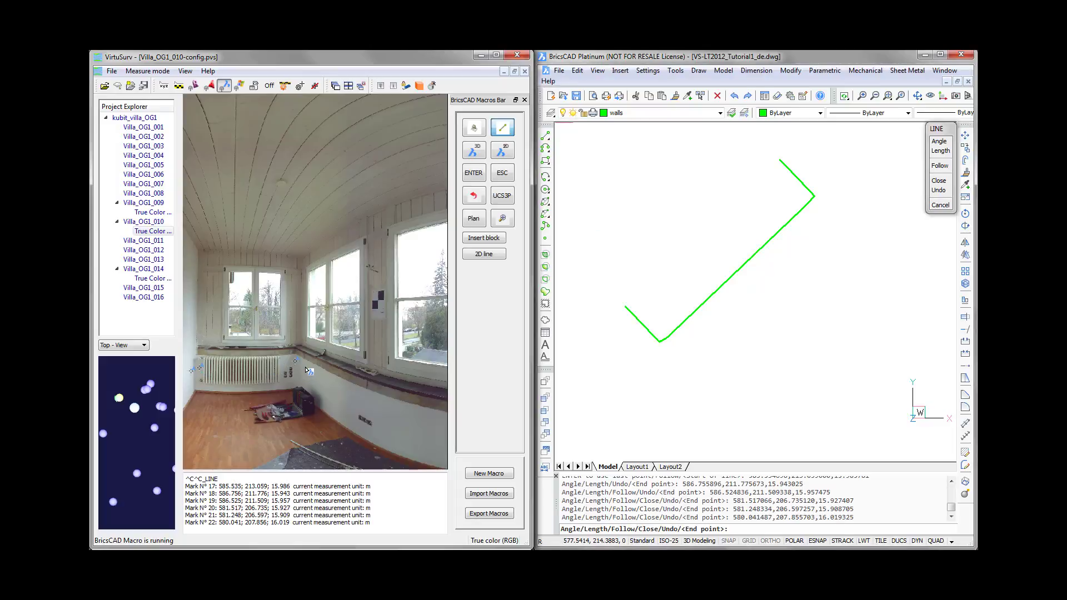
{"action": "left_click", "coordinate": [306, 370]}
- Add the far end point of the window wall and close the room outline
{"action": "scroll", "coordinate": [306, 370], "scroll_direction": "down", "scroll_amount": 3}
{"action": "scroll", "coordinate": [305, 369], "scroll_direction": "down", "scroll_amount": 3}
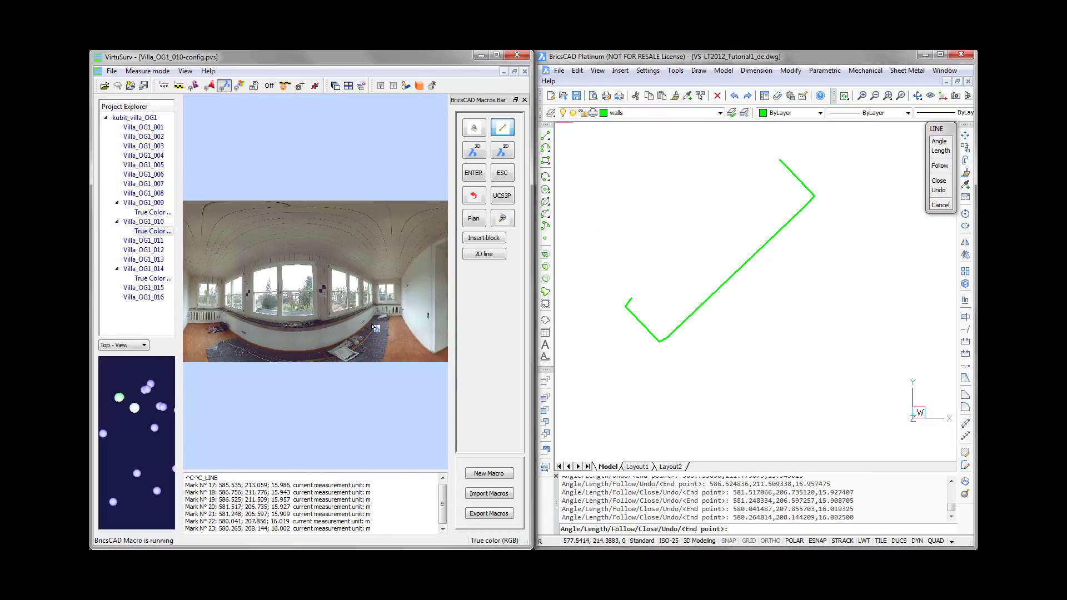
{"action": "scroll", "coordinate": [374, 318], "scroll_direction": "up", "scroll_amount": 3}
{"action": "scroll", "coordinate": [376, 333], "scroll_direction": "up", "scroll_amount": 2}
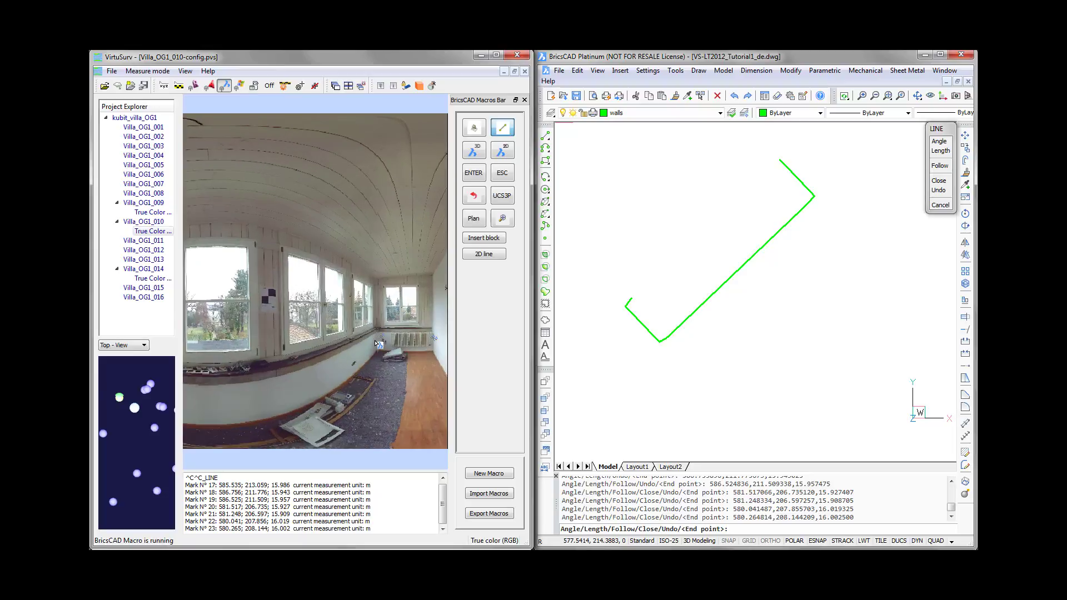
{"action": "left_click", "coordinate": [377, 344]}
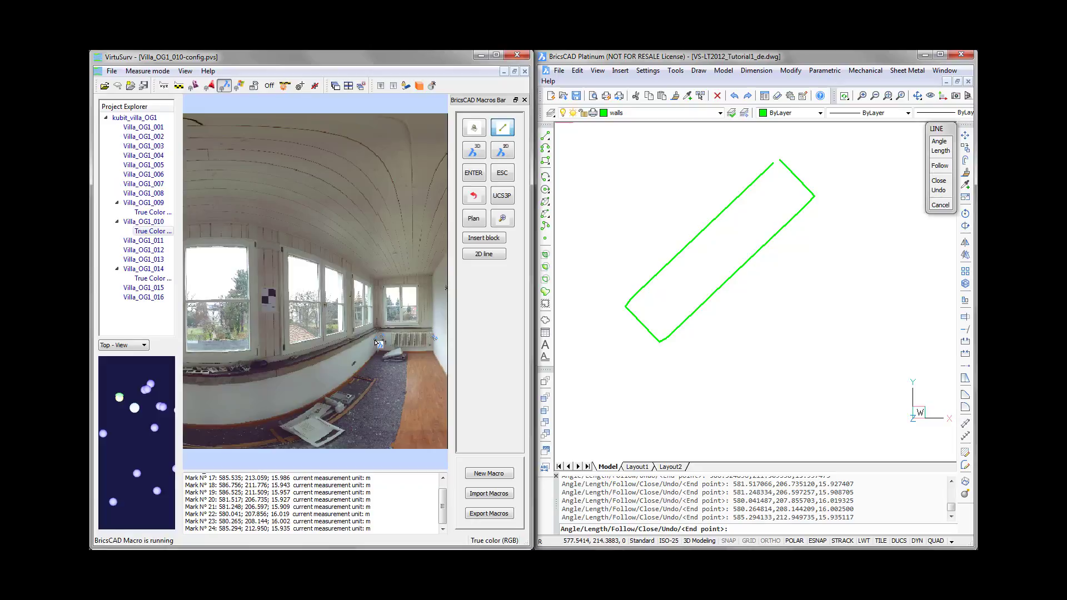
{"action": "key", "text": "c"}
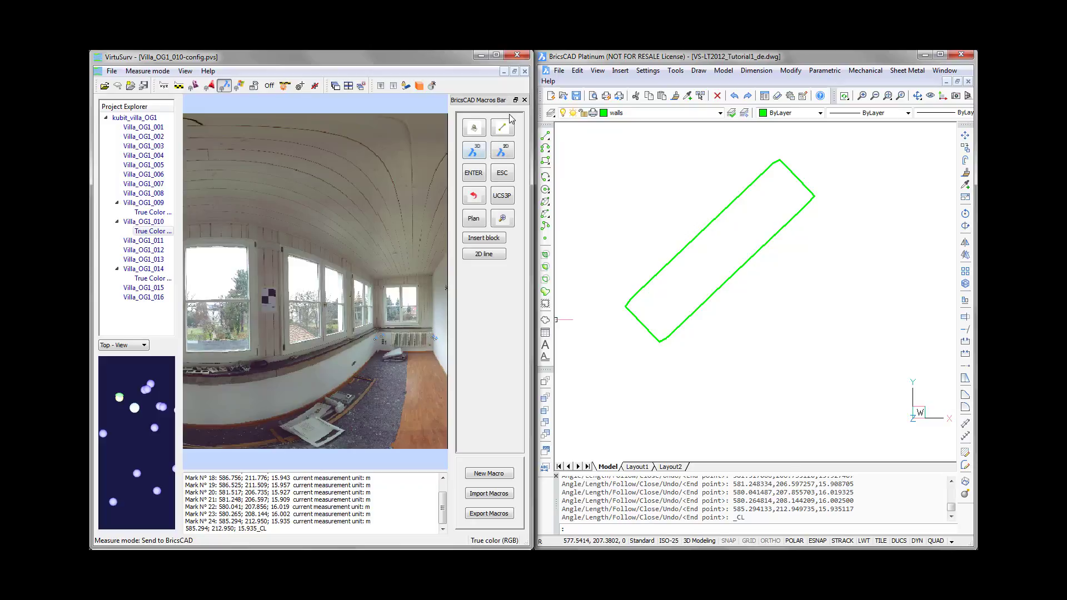
- Inspect the wall outline in BricsCAD from a rotated 3D view and return to the plan view
{"action": "left_click", "coordinate": [503, 129]}
{"action": "left_click", "coordinate": [788, 58]}
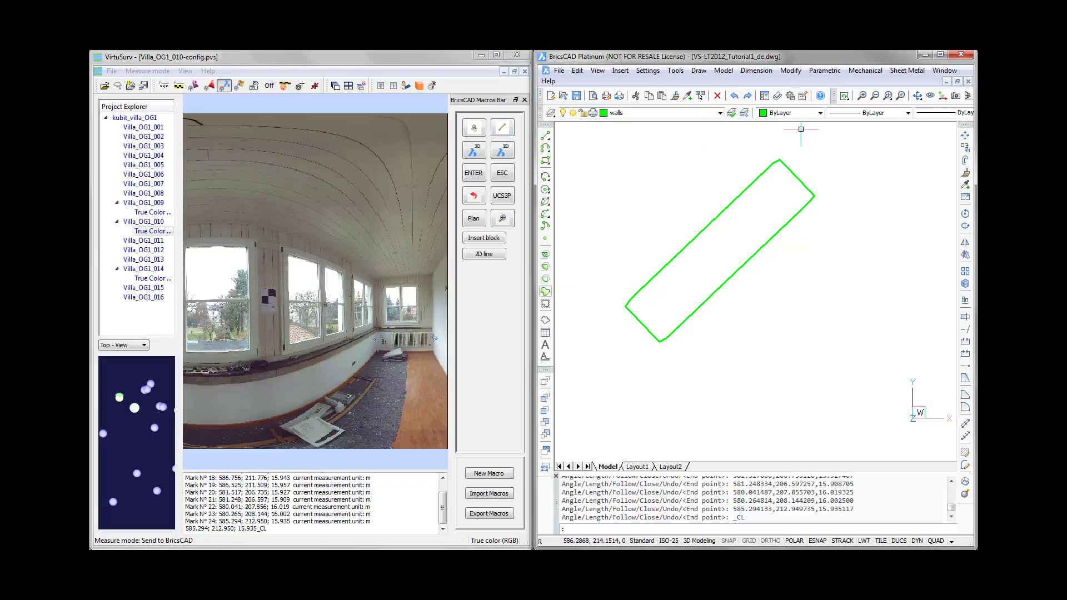
{"action": "left_click", "coordinate": [753, 183]}
{"action": "mouse_move", "coordinate": [755, 306]}
{"action": "middle_mouse_down", "text": "shift"}
{"action": "mouse_move", "coordinate": [763, 313]}
{"action": "mouse_move", "coordinate": [752, 201]}
{"action": "mouse_move", "coordinate": [742, 317]}
{"action": "middle_mouse_up", "text": "shift"}
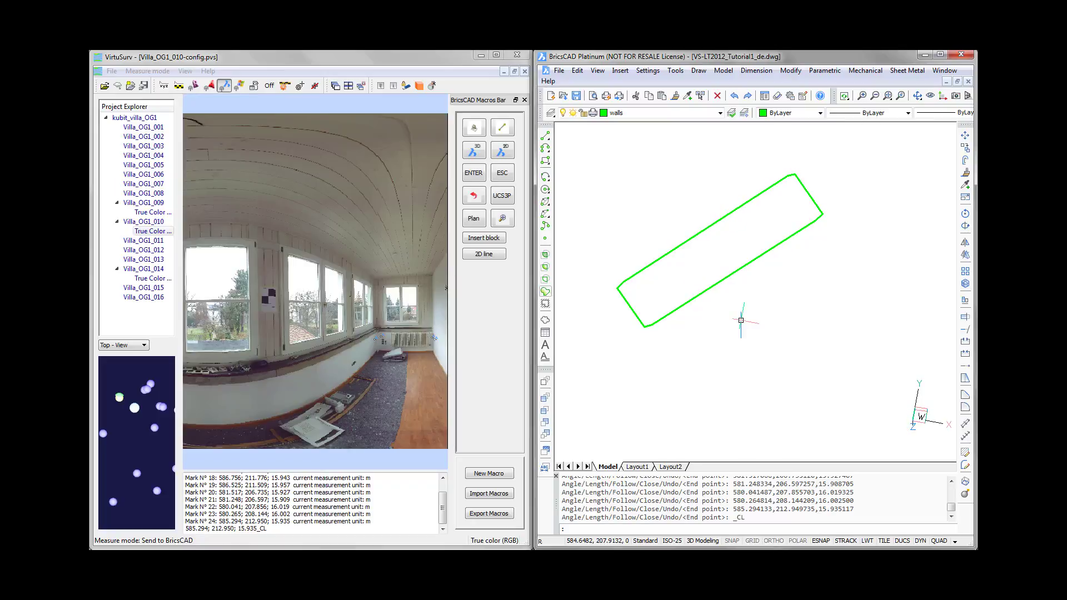
{"action": "left_click", "coordinate": [474, 219]}
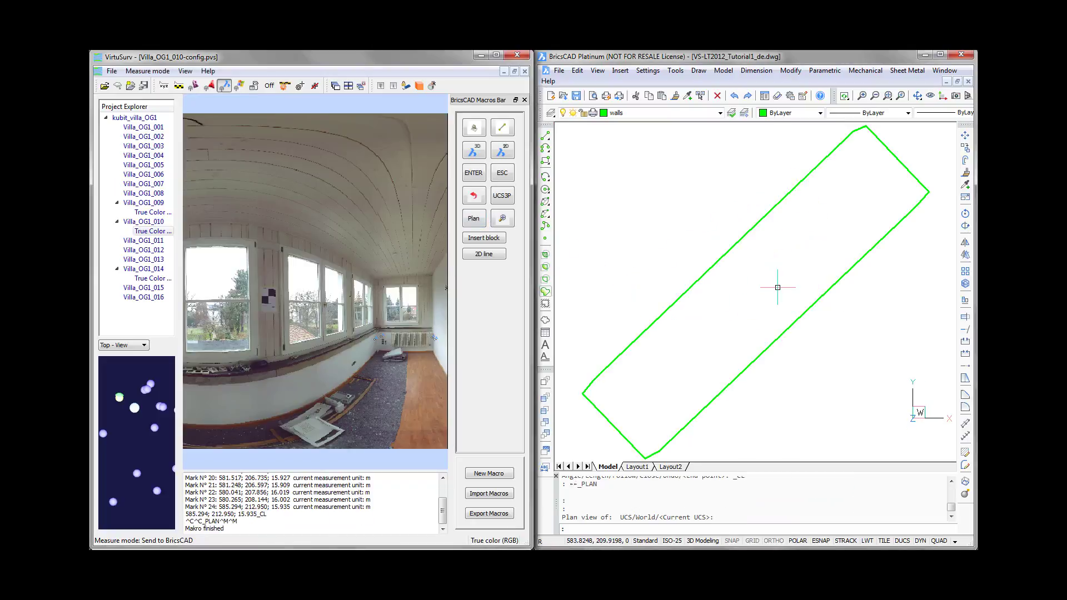
- Set the start point Z and end point Z of all the room outline's lines to 0
{"action": "left_click", "coordinate": [717, 63]}
{"action": "scroll", "coordinate": [781, 258], "scroll_direction": "down", "scroll_amount": 1}
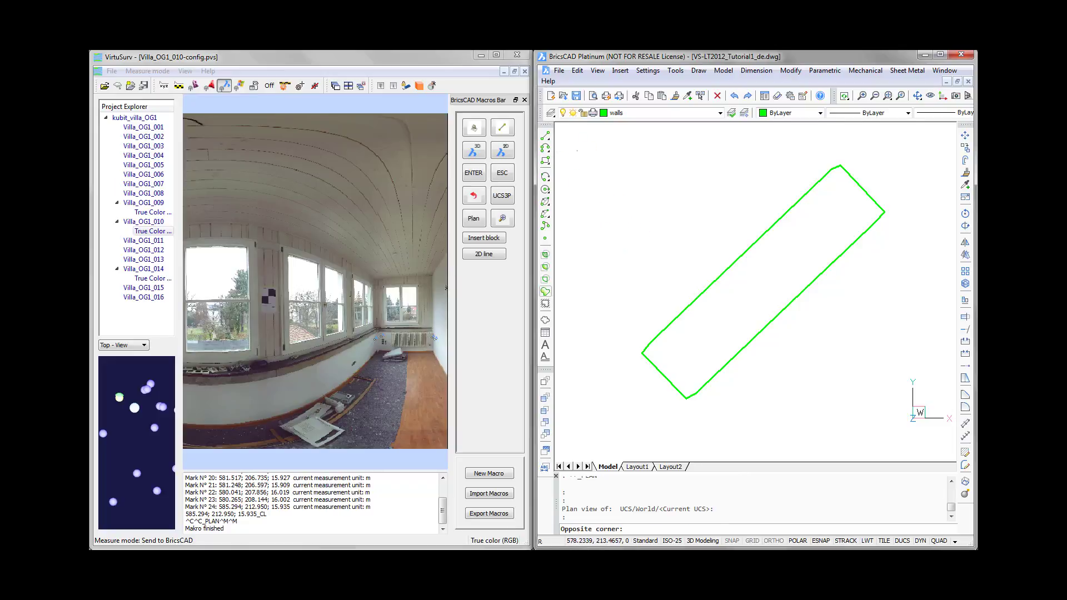
{"action": "left_click", "coordinate": [577, 150]}
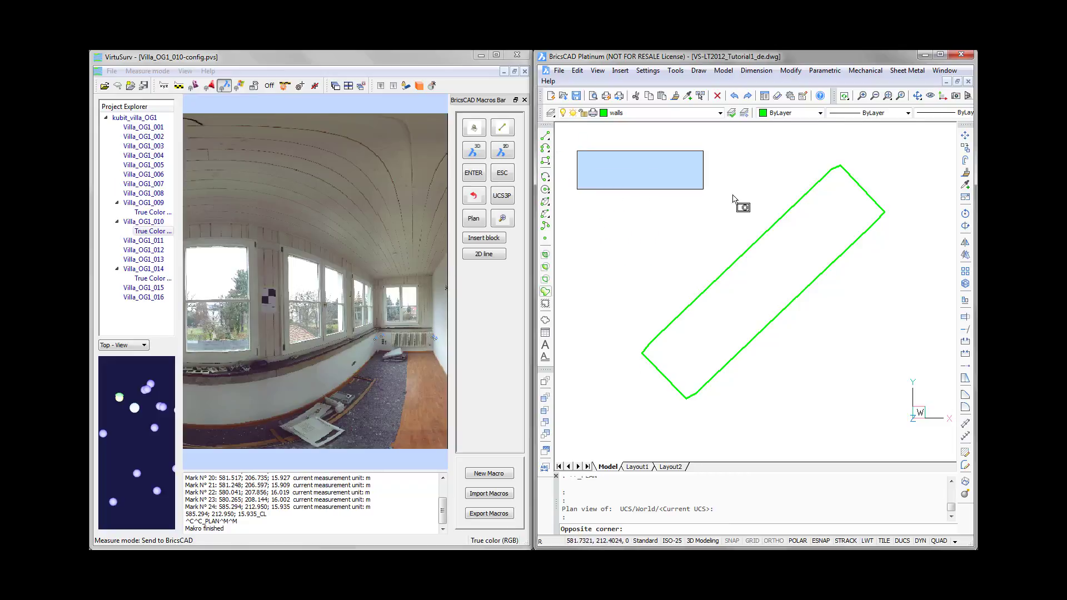
{"action": "left_click", "coordinate": [899, 432]}
{"action": "right_click", "coordinate": [816, 379]}
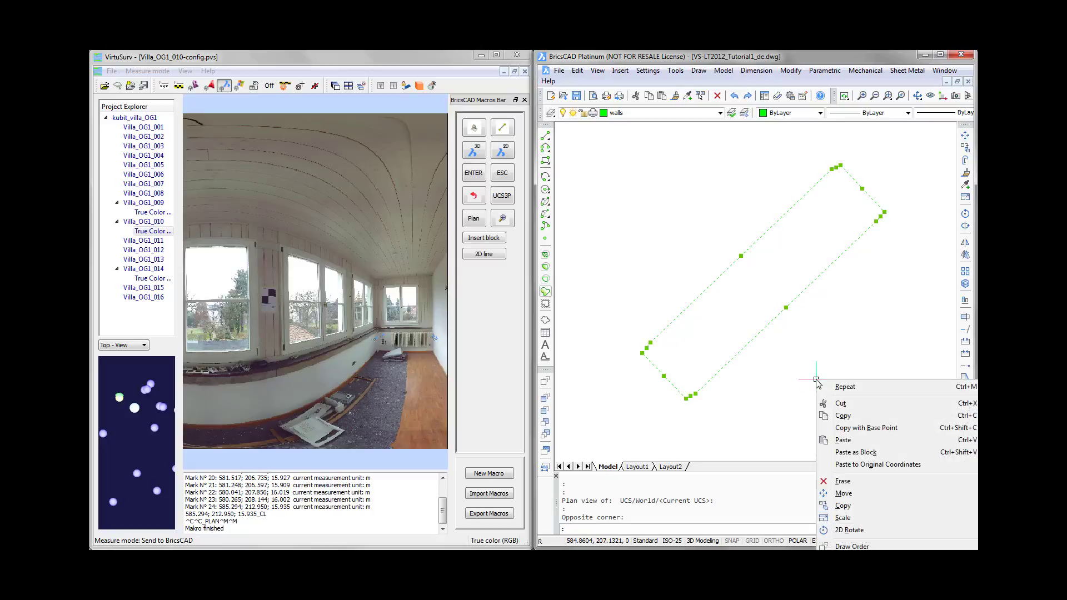
{"action": "left_click", "coordinate": [814, 463]}
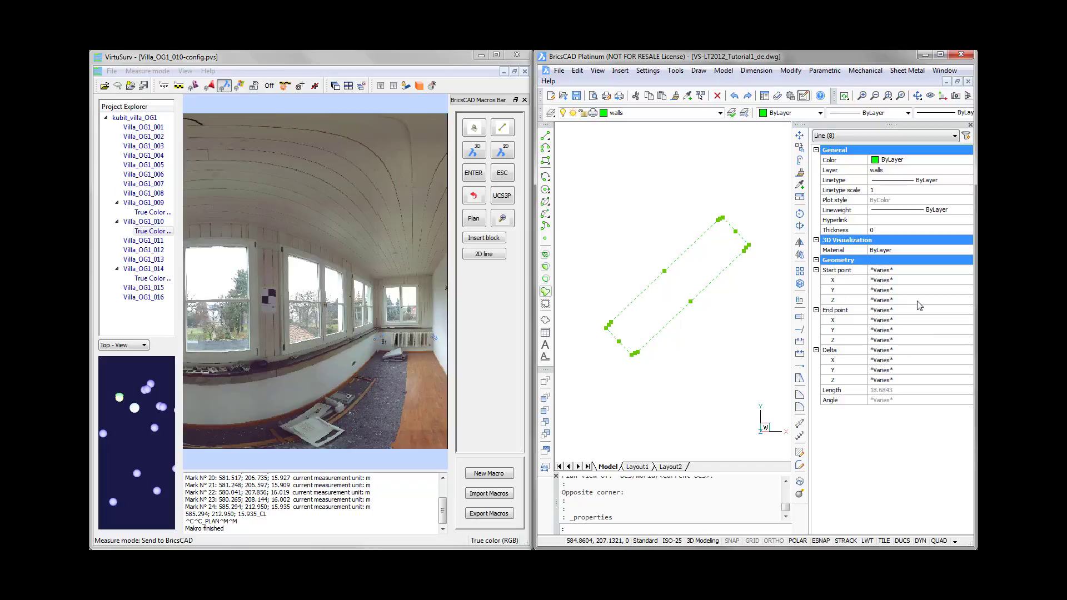
{"action": "left_click", "coordinate": [900, 300]}
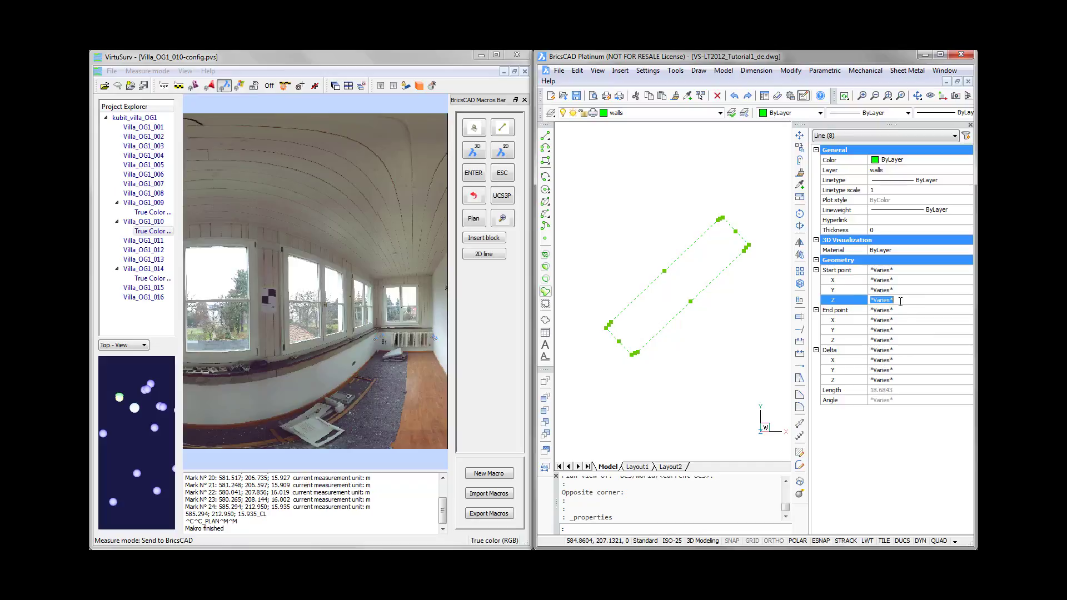
{"action": "type", "text": "0"}
{"action": "left_click", "coordinate": [904, 340]}
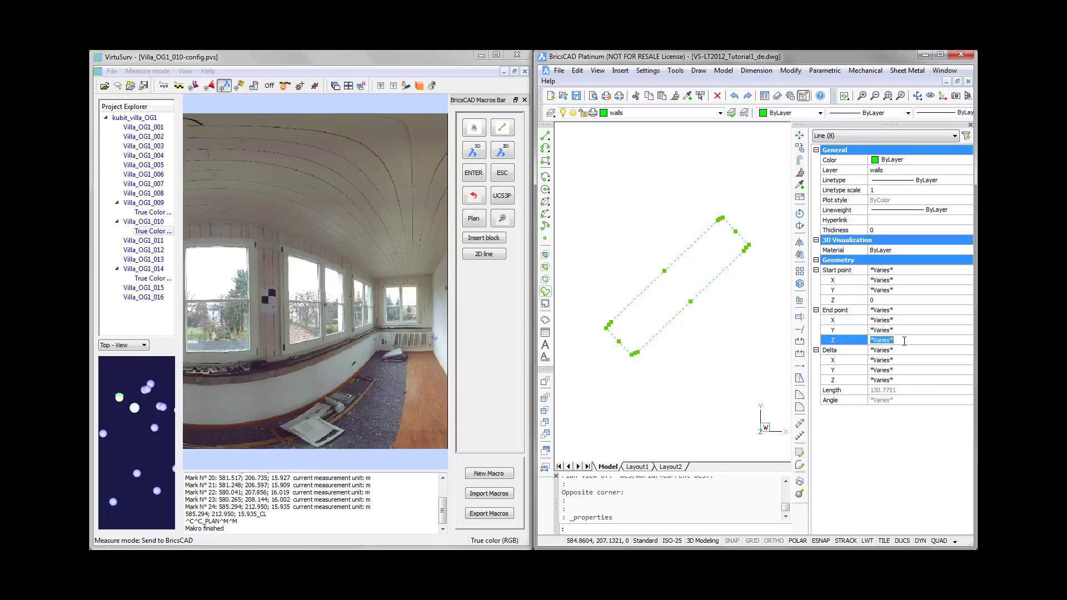
{"action": "type", "text": "0"}
{"action": "left_click", "coordinate": [970, 125]}
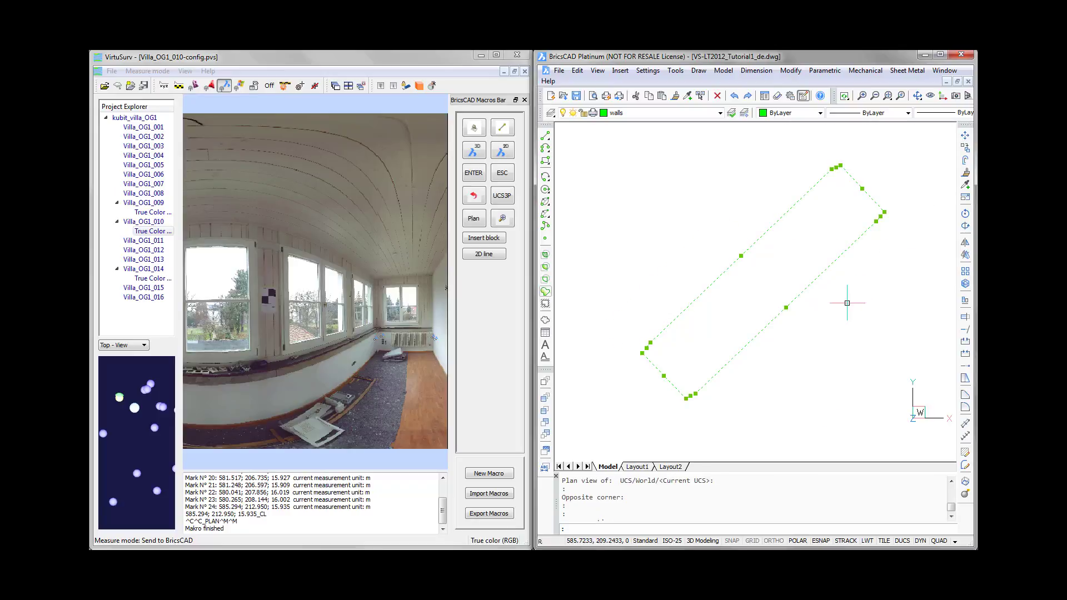
{"action": "key", "text": "Escape"}
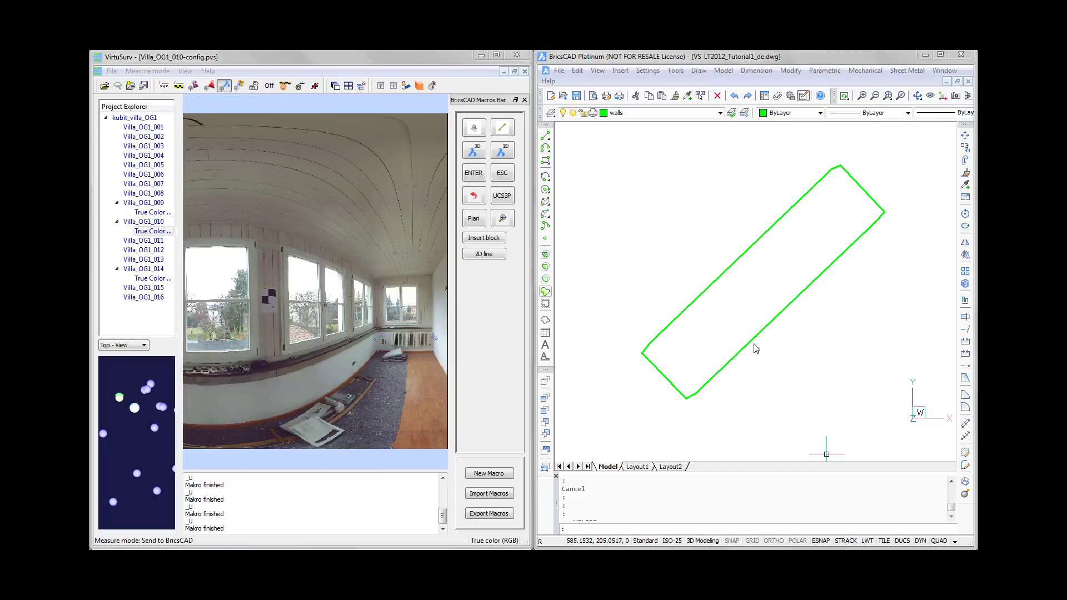
- Check the flattened room outline from a tilted view and return to the plan view of the current UCS
{"action": "left_click", "coordinate": [756, 377]}
{"action": "mouse_move", "coordinate": [762, 381]}
{"action": "middle_mouse_down", "text": "shift"}
{"action": "mouse_move", "coordinate": [752, 290]}
{"action": "mouse_move", "coordinate": [747, 378]}
{"action": "middle_mouse_up", "text": "shift"}
{"action": "type", "text": "_plan"}
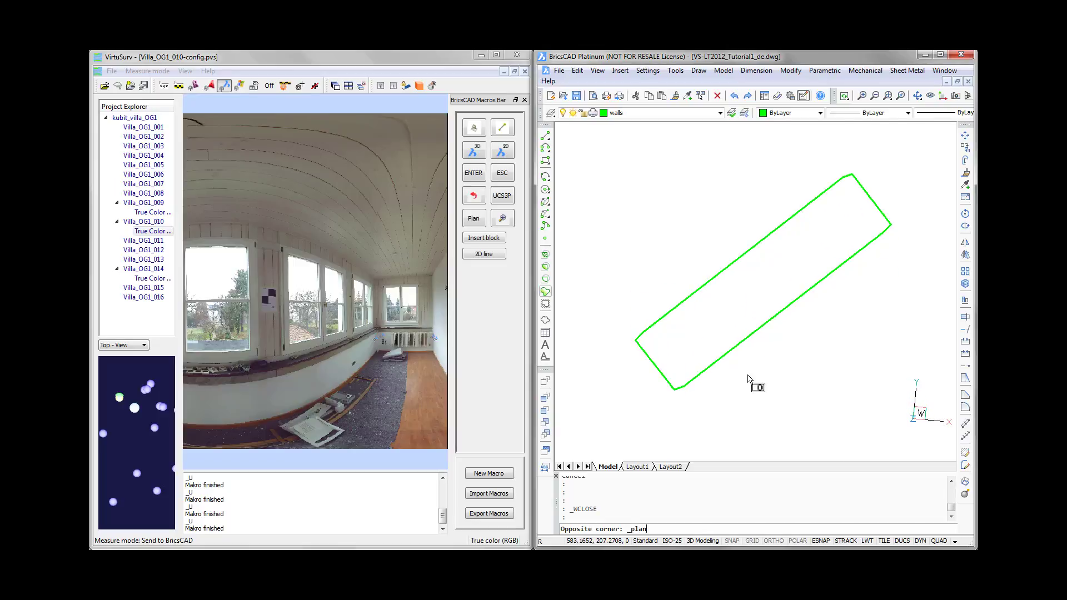
{"action": "key", "text": "Return"}
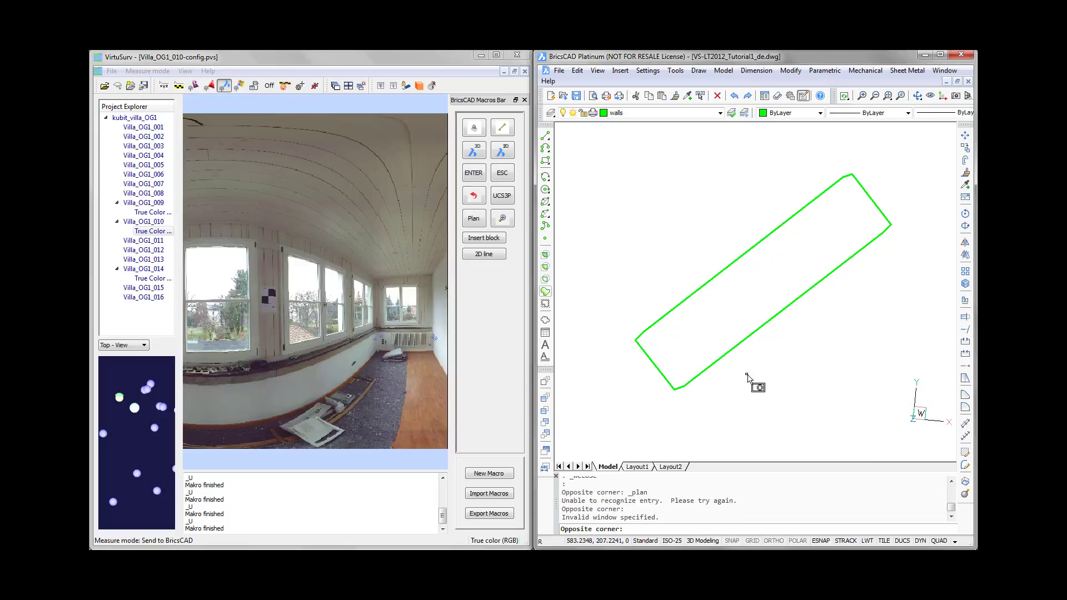
{"action": "left_click", "coordinate": [751, 378]}
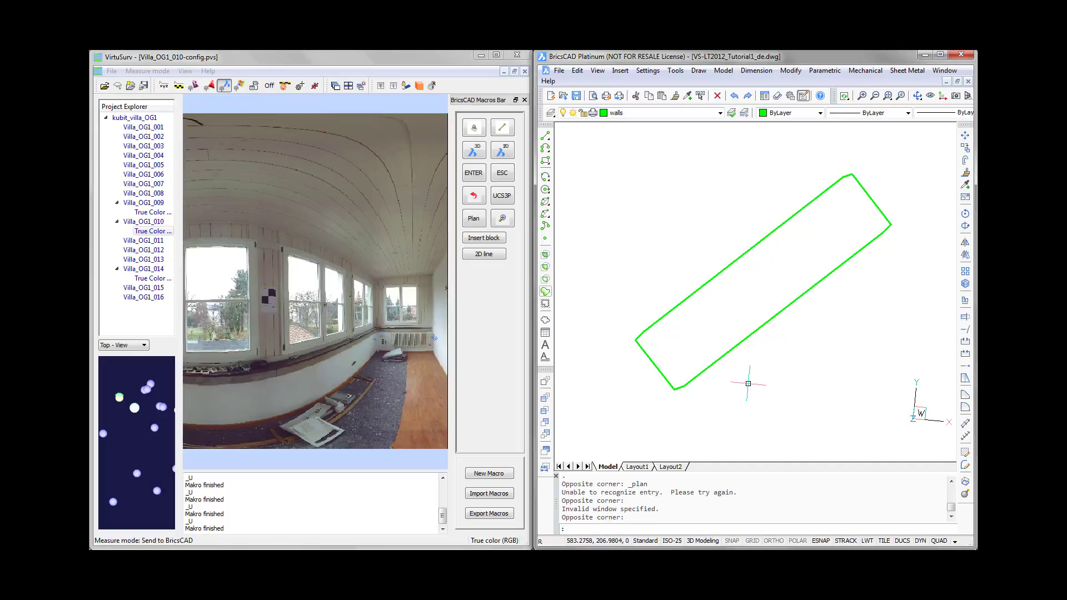
{"action": "type", "text": "PLAN"}
{"action": "key", "text": "Return"}
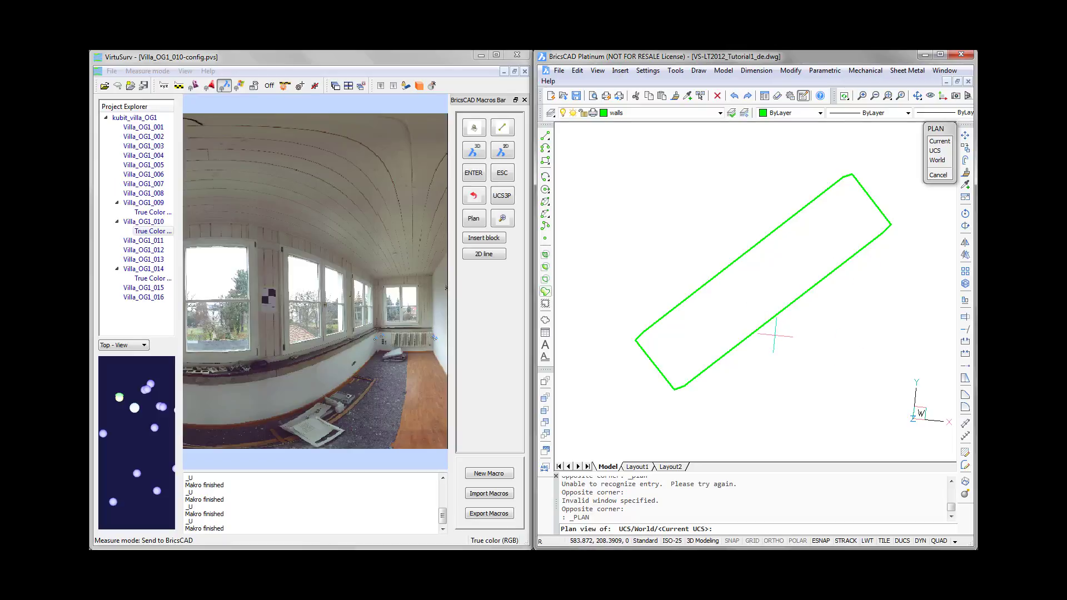
{"action": "key", "text": "Return"}
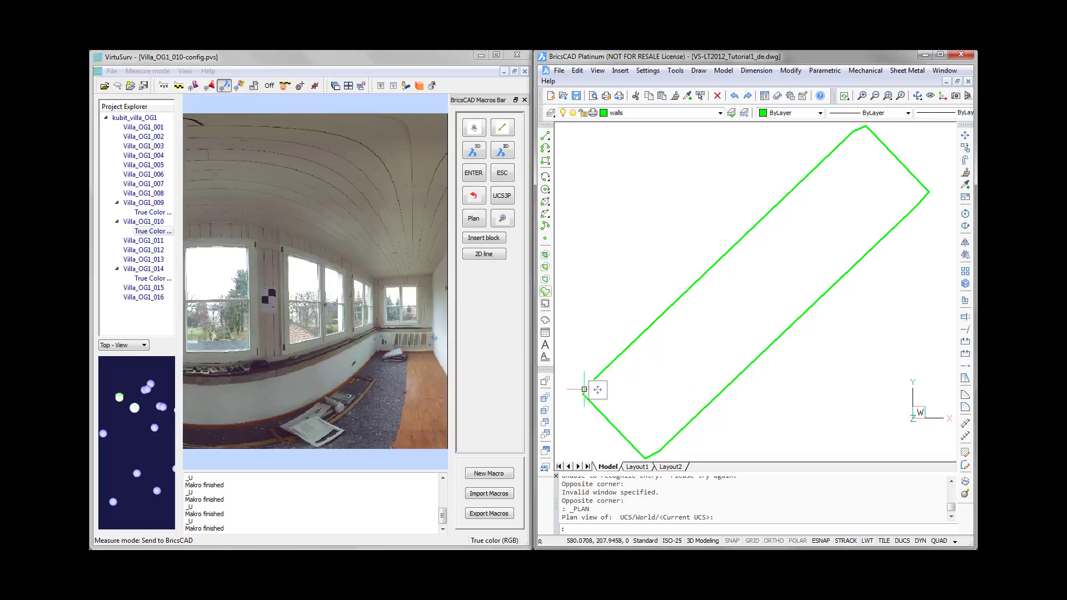
- Delete the short connecting lines at the corners of the room outline, leaving only the four wall lines
{"action": "mouse_move", "coordinate": [591, 387]}
{"action": "left_click", "coordinate": [860, 129]}
{"action": "key", "text": "Delete"}
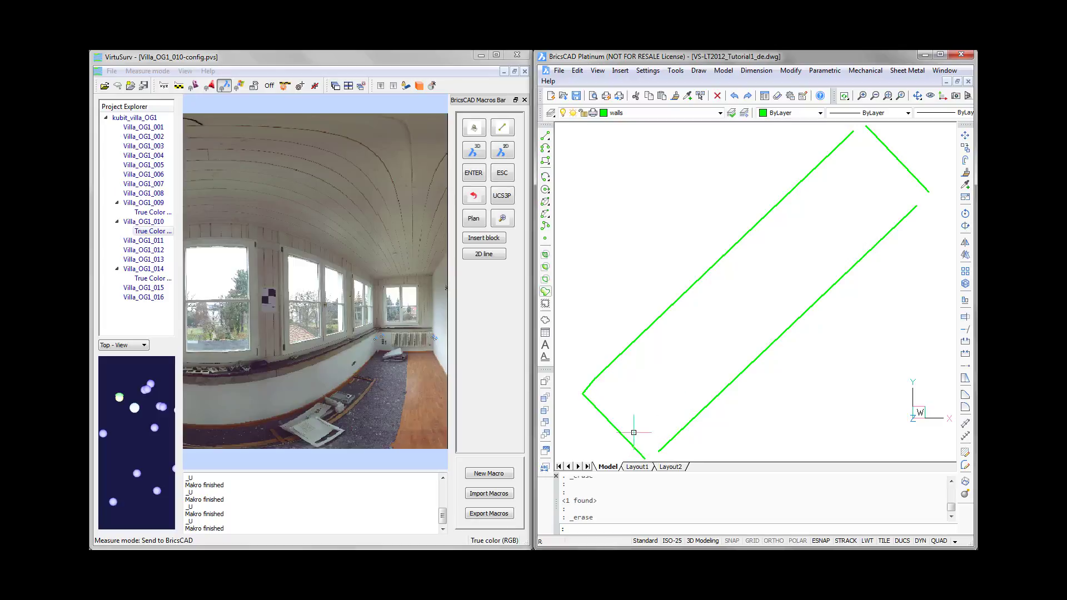
{"action": "left_click", "coordinate": [588, 390]}
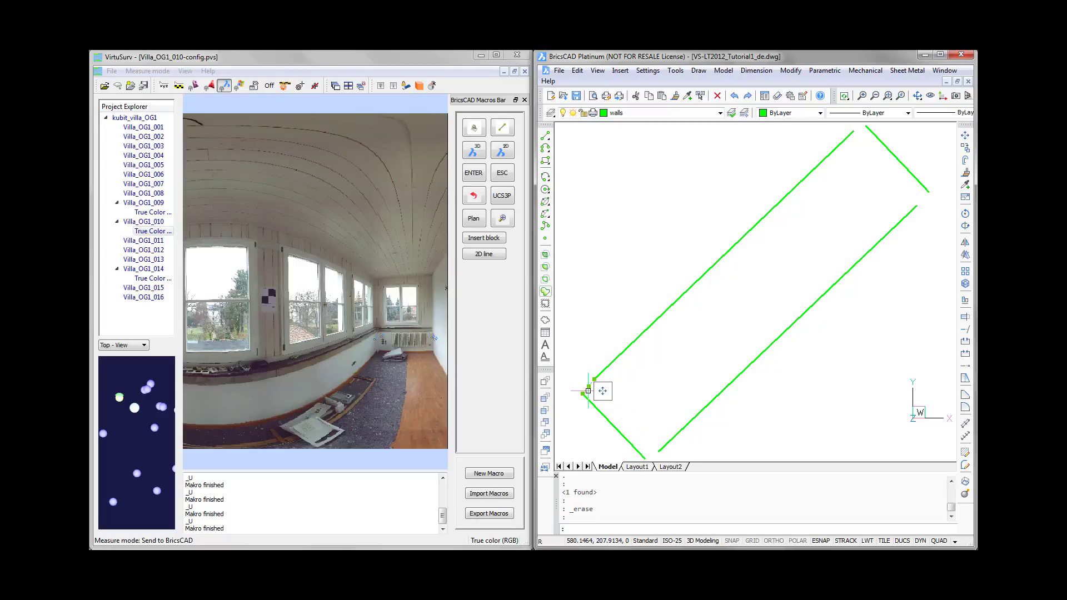
{"action": "key", "text": "Delete"}
- Join the lower-left short wall line to both long wall lines with zero-radius fillets
{"action": "left_click", "coordinate": [965, 409]}
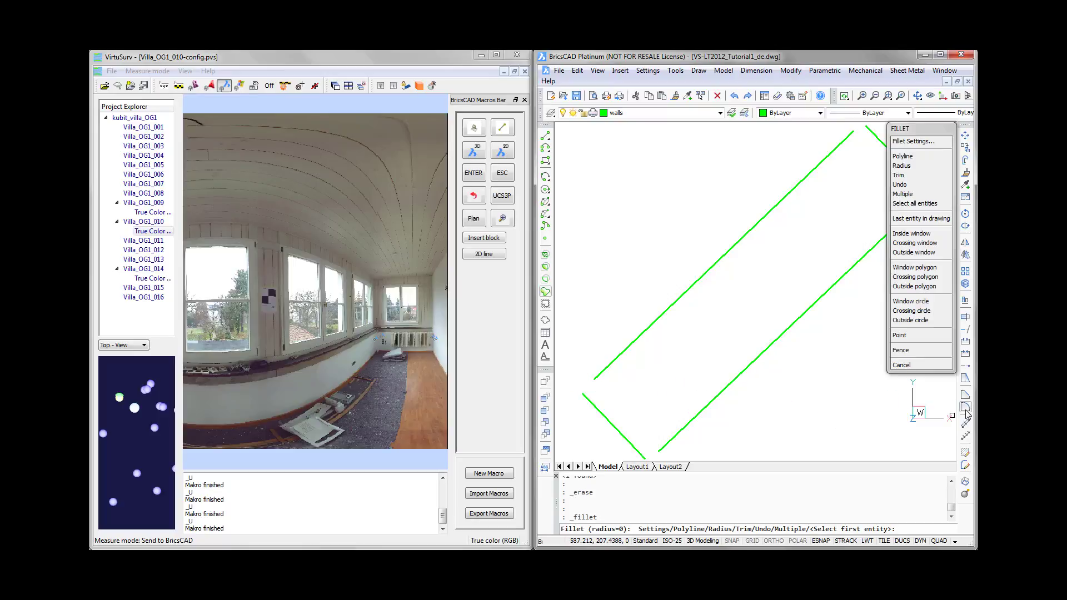
{"action": "left_click", "coordinate": [596, 407]}
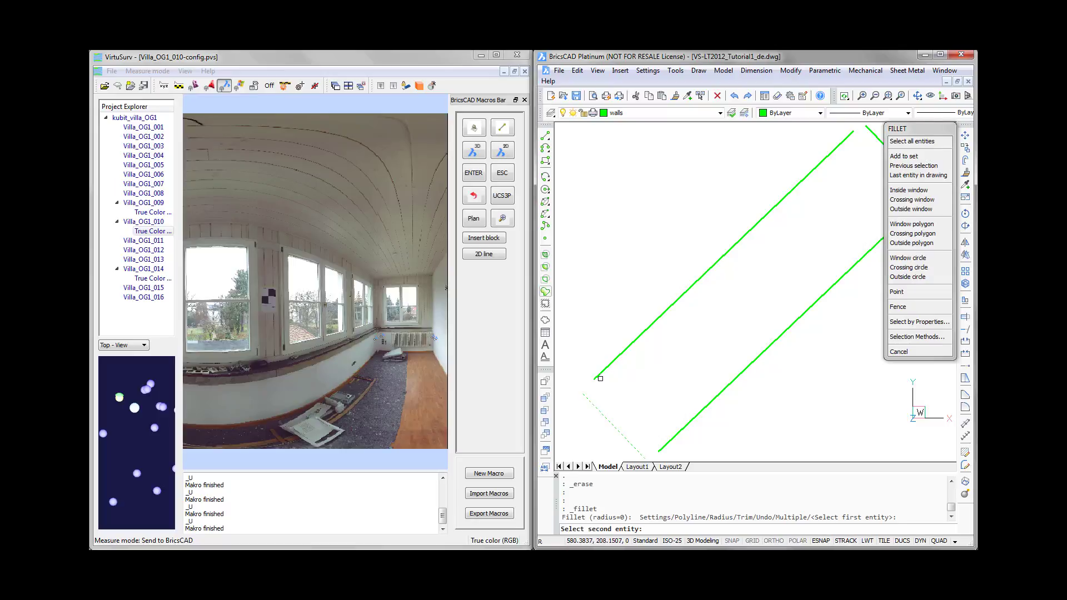
{"action": "left_click", "coordinate": [601, 379]}
{"action": "key", "text": "Return"}
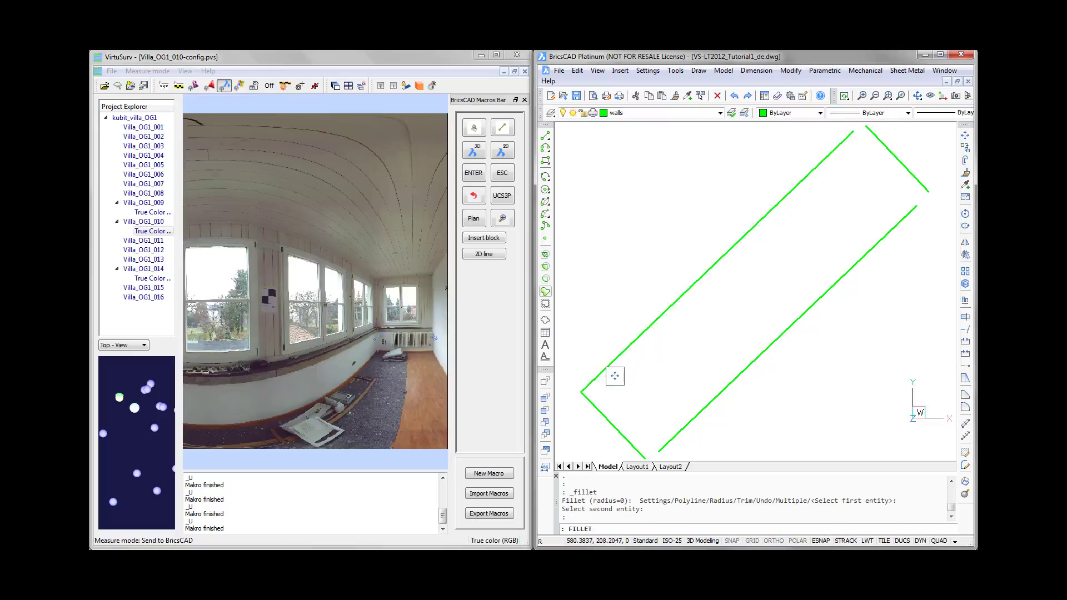
{"action": "left_click", "coordinate": [628, 431]}
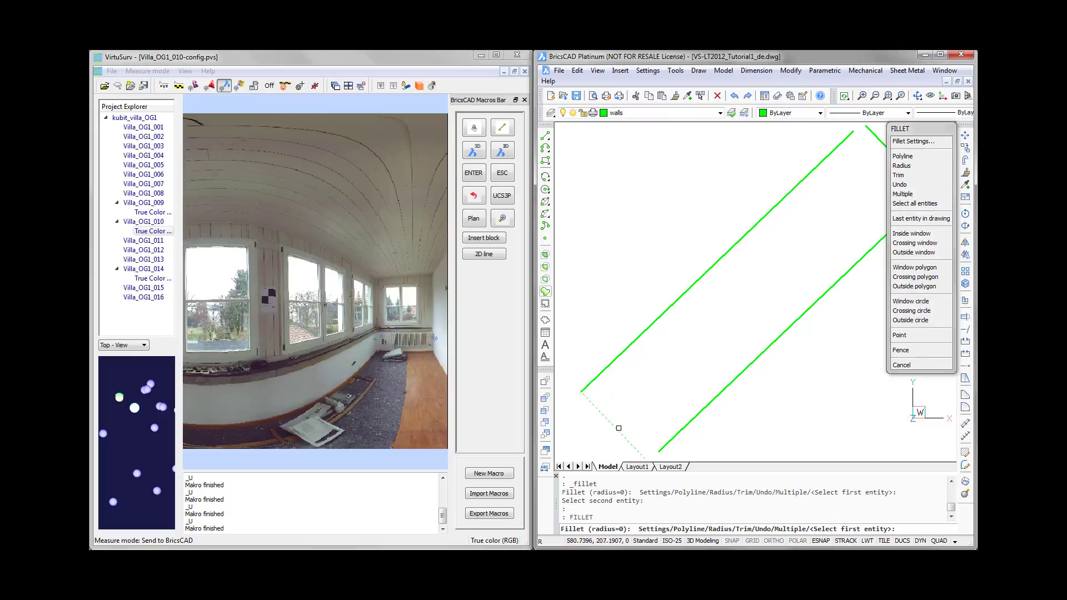
{"action": "left_click", "coordinate": [674, 437]}
- Join the upper-right short wall line to both long wall lines with zero-radius fillets, closing the rectangle
{"action": "key", "text": "Return"}
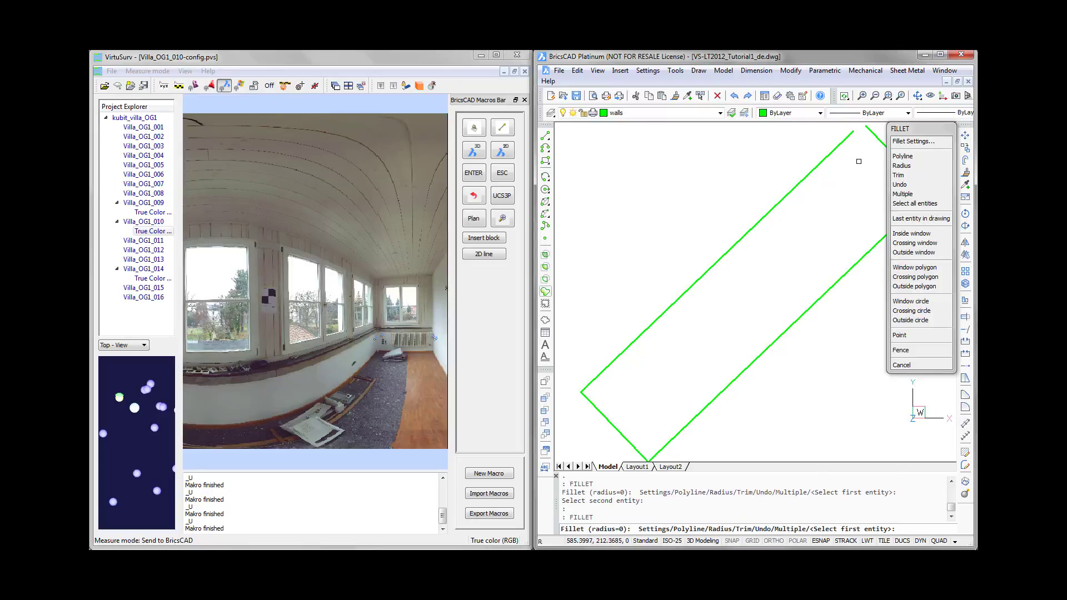
{"action": "left_click", "coordinate": [847, 138]}
{"action": "left_click", "coordinate": [877, 139]}
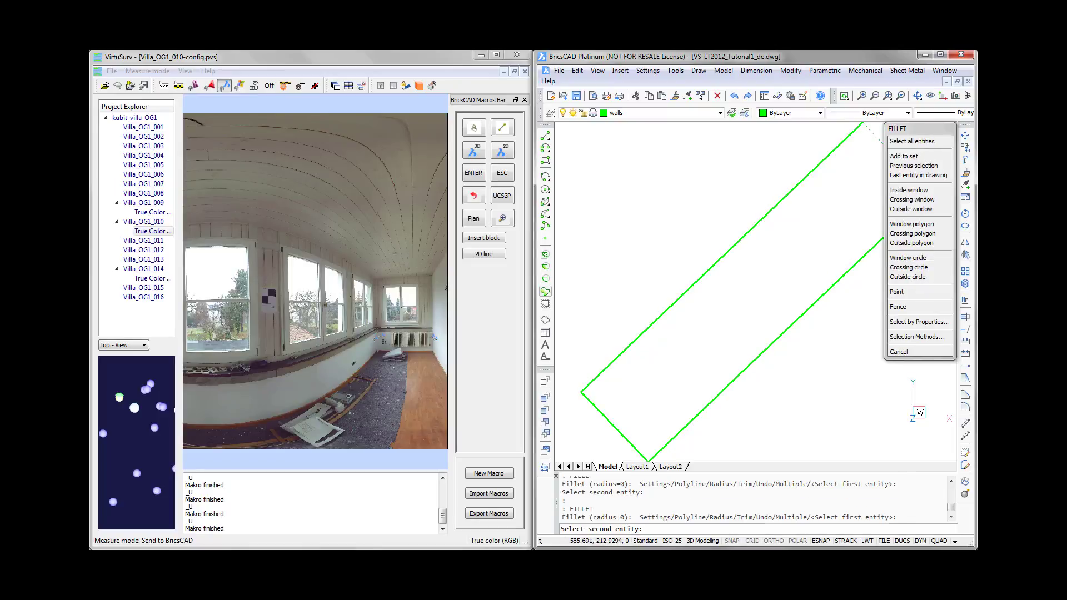
{"action": "key", "text": "Return"}
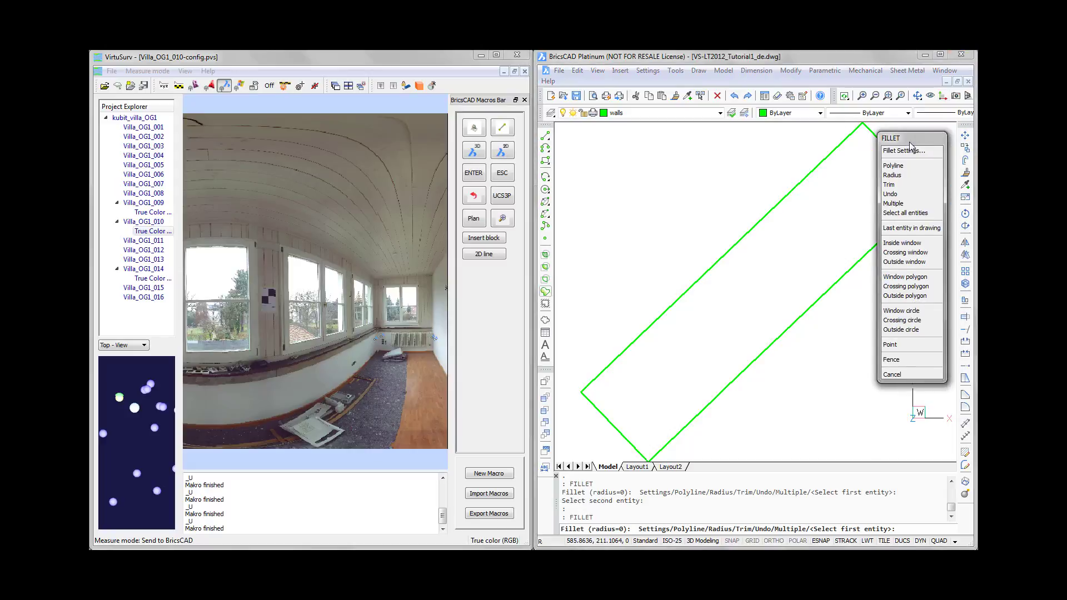
{"action": "left_click", "coordinate": [909, 217]}
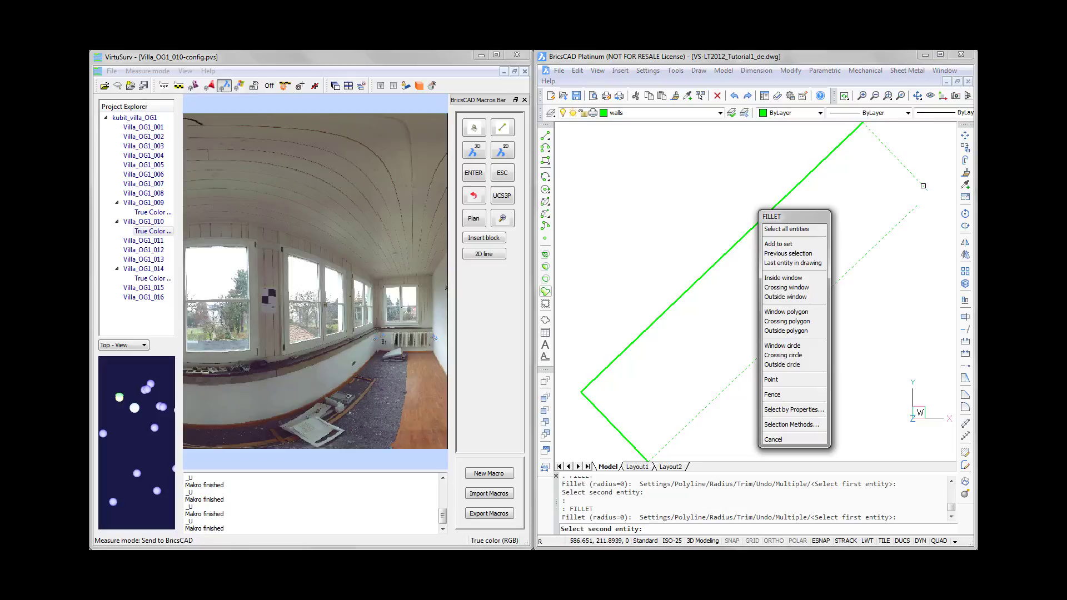
{"action": "left_click", "coordinate": [923, 186]}
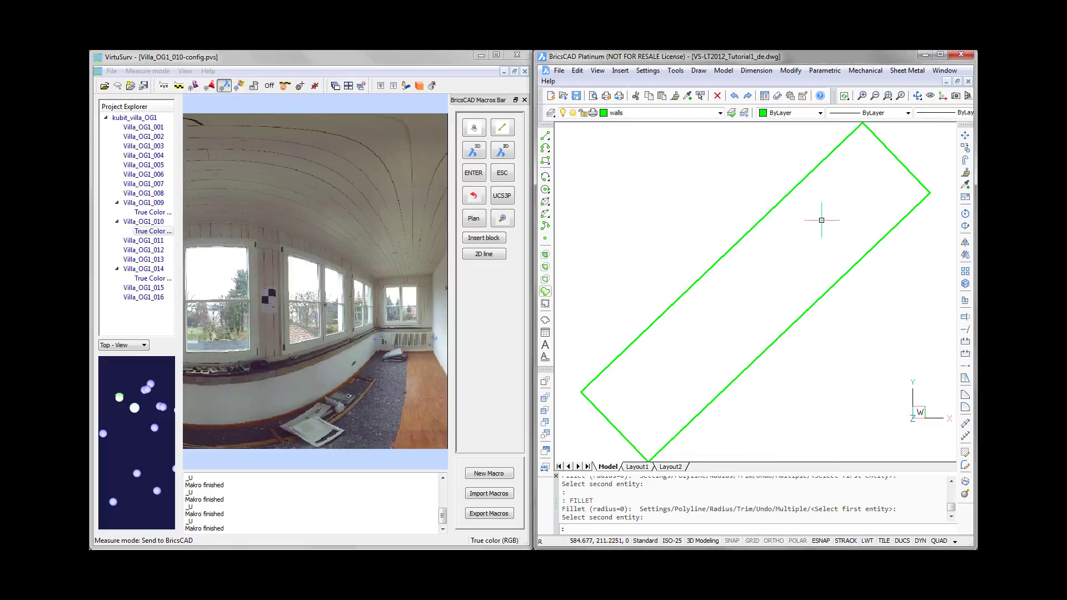
{"action": "scroll", "coordinate": [822, 220], "scroll_direction": "down", "scroll_amount": 2}
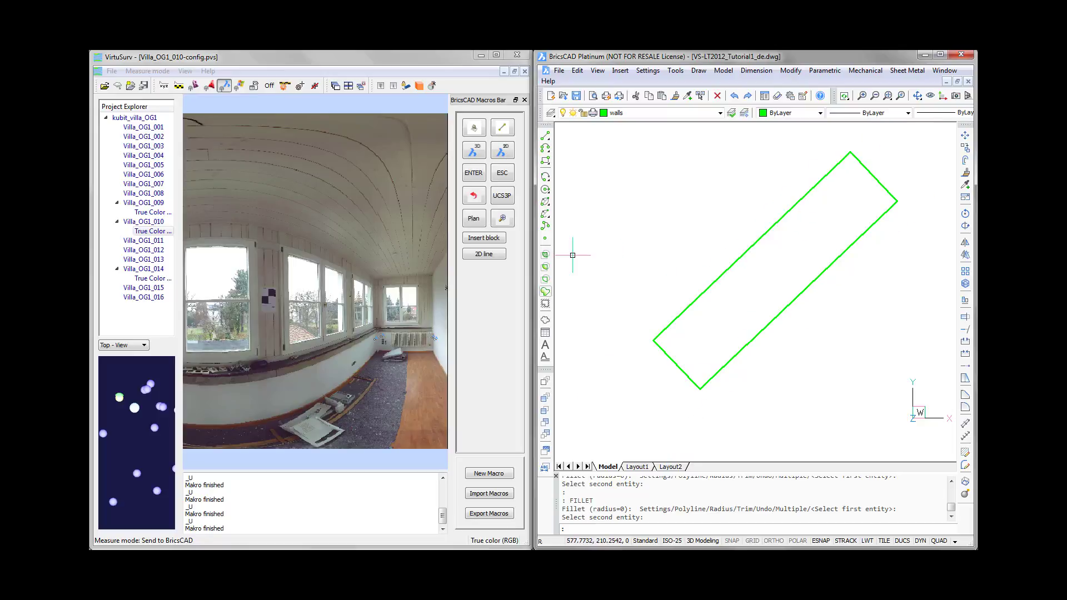
- Switch to VirtuSurv, examine the command string in the Line macro's definition, and close it
{"action": "left_click", "coordinate": [409, 56]}
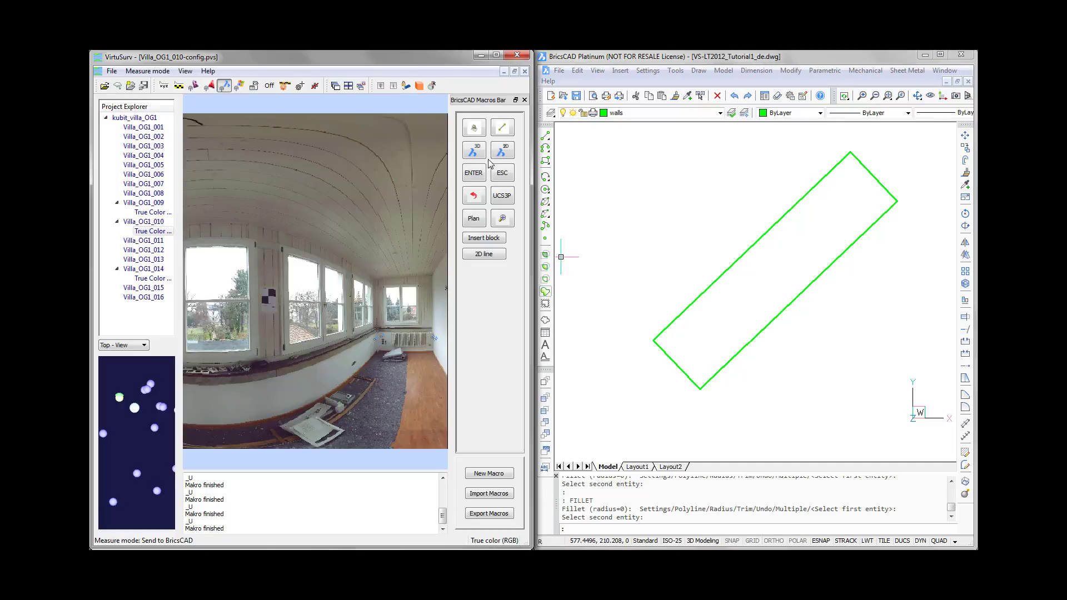
{"action": "left_click", "coordinate": [503, 132]}
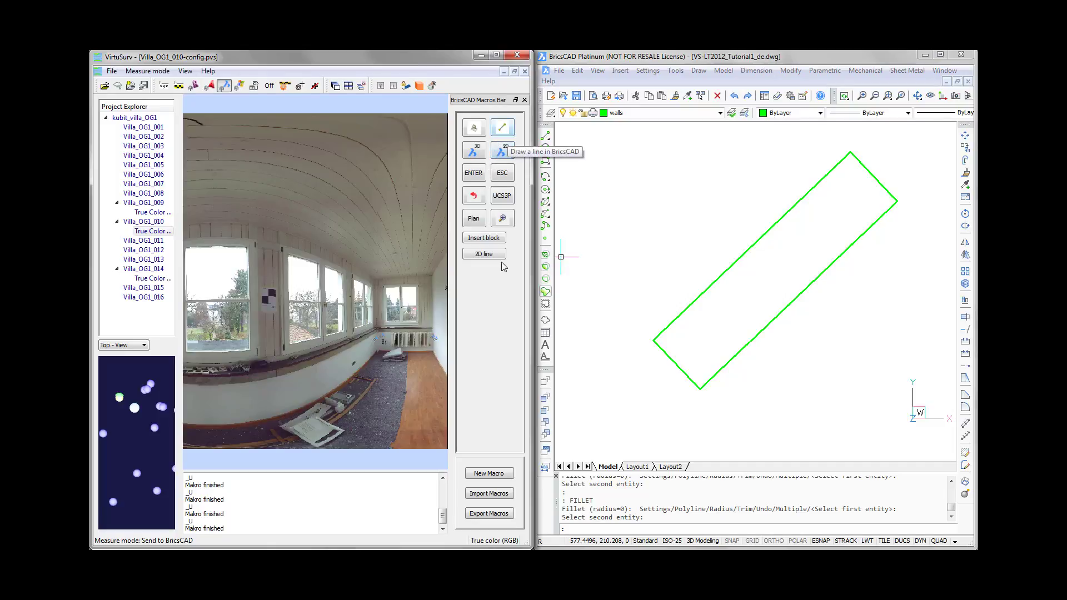
{"action": "right_click", "coordinate": [504, 132]}
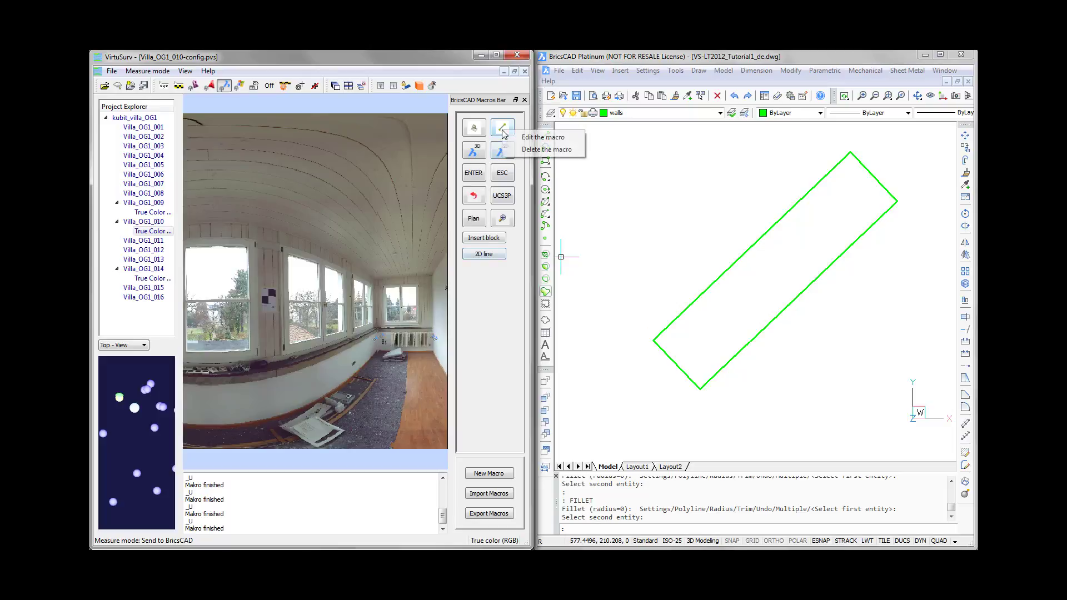
{"action": "left_click", "coordinate": [528, 143]}
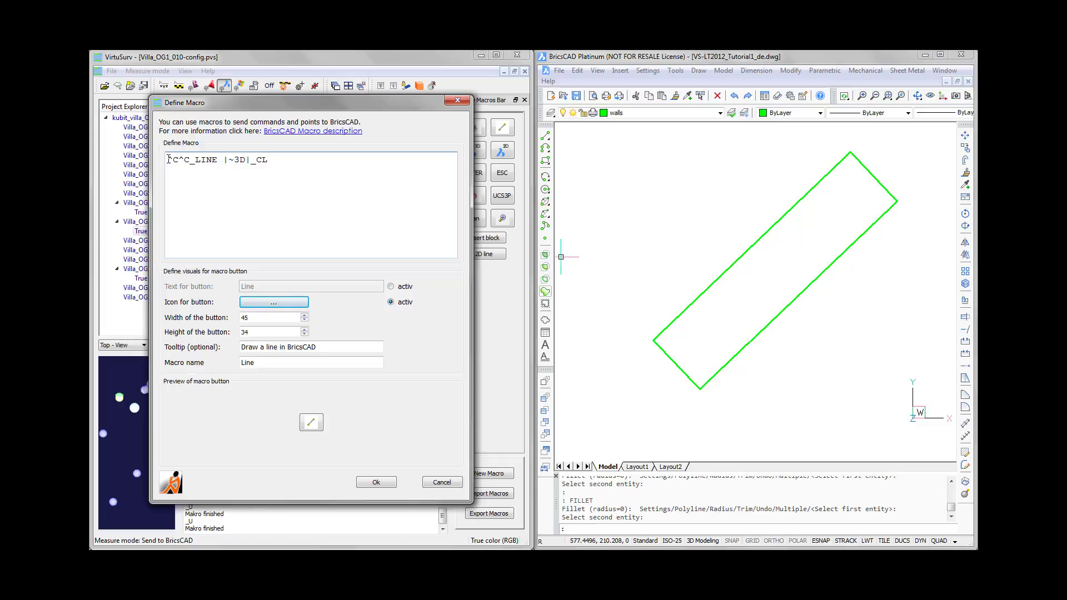
{"action": "left_click_drag", "start_coordinate": [168, 159], "coordinate": [306, 159]}
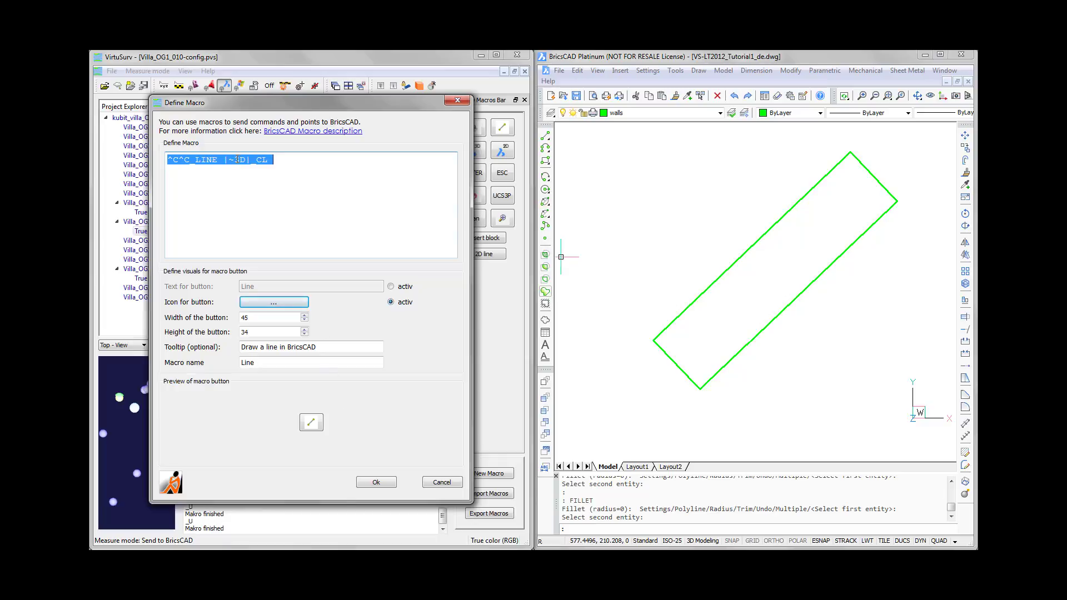
{"action": "left_click", "coordinate": [442, 483]}
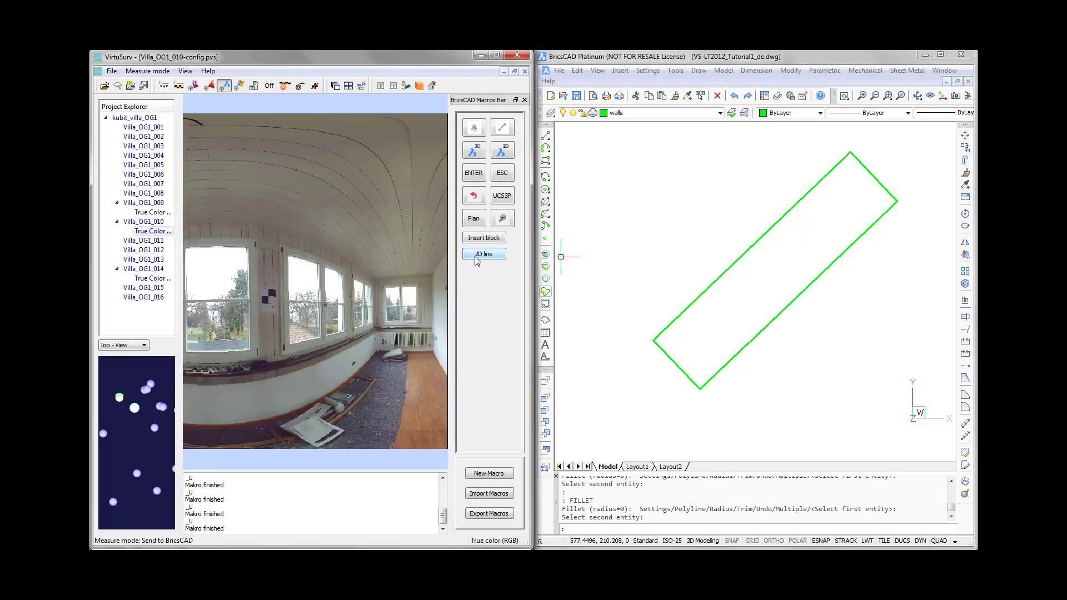
- Examine the command string in the 2D line macro's definition and close it
{"action": "right_click", "coordinate": [477, 260]}
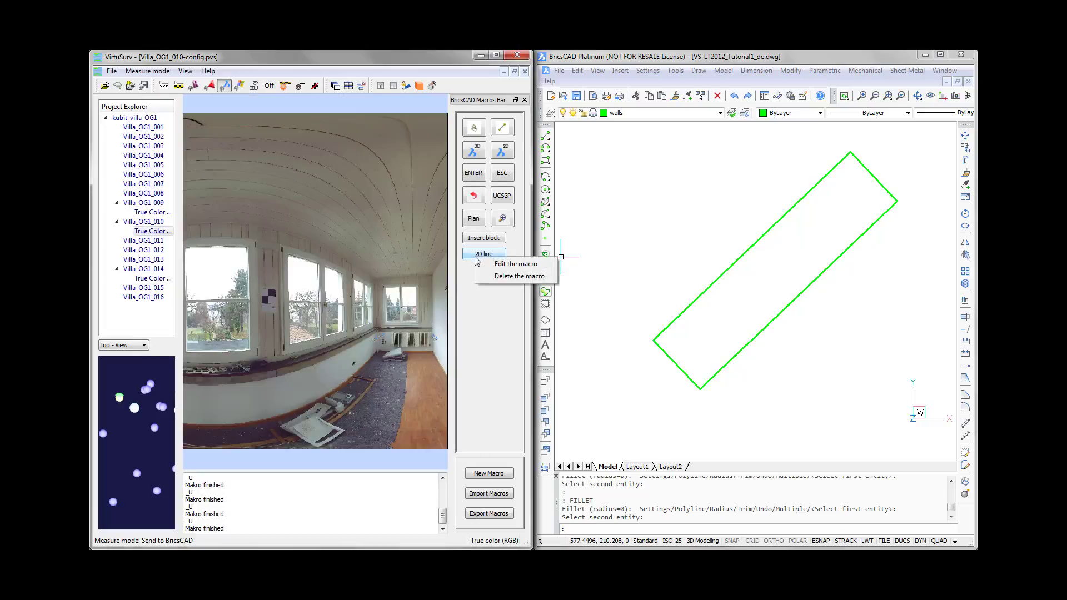
{"action": "left_click", "coordinate": [514, 265]}
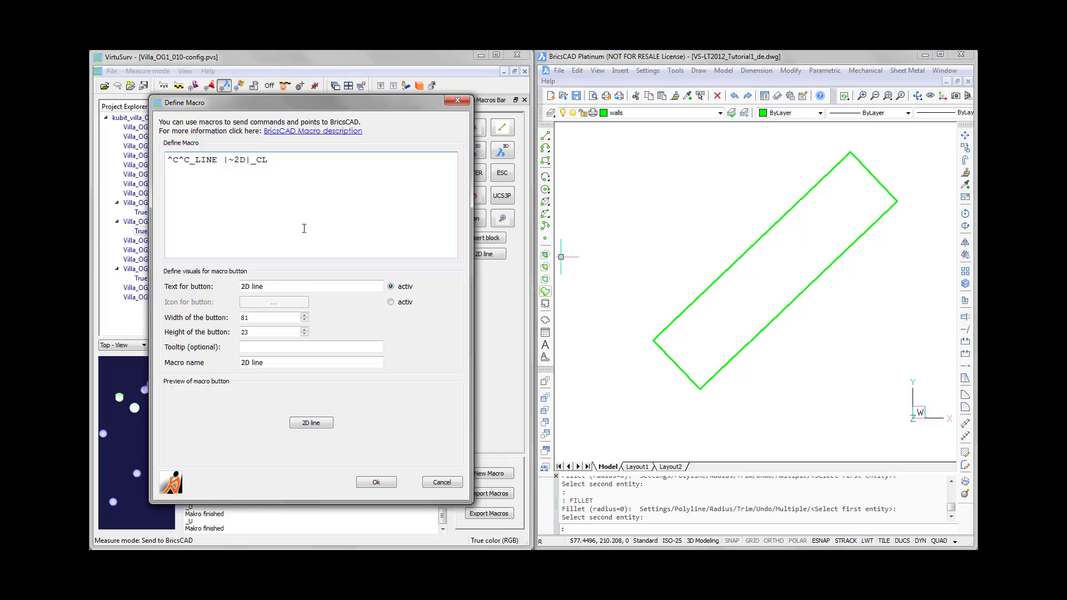
{"action": "left_click", "coordinate": [434, 482]}
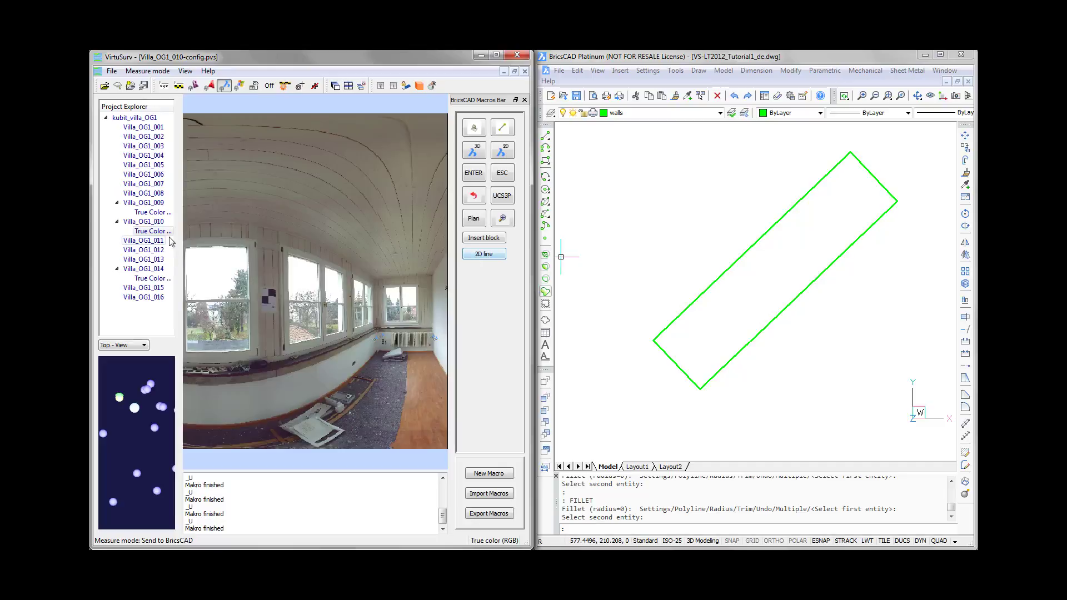
- Open the True Color scan of Villa_OG1_009 and start a 2D line with both ends of the doorway wall and the adjoining wall's start
{"action": "double_click", "coordinate": [151, 212]}
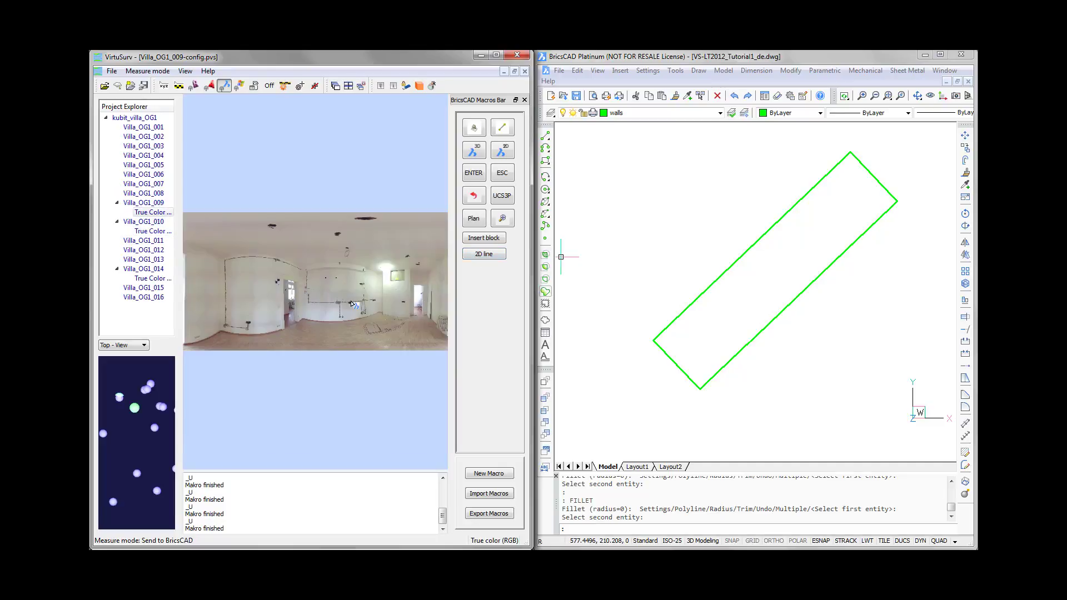
{"action": "left_click", "coordinate": [474, 255]}
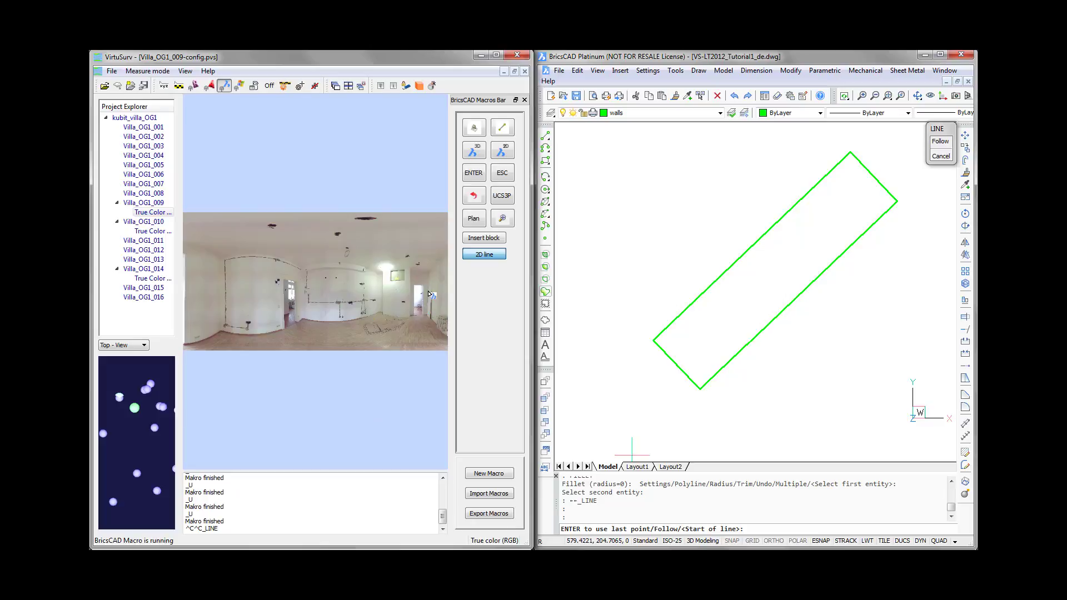
{"action": "scroll", "coordinate": [417, 282], "scroll_direction": "up", "scroll_amount": 6}
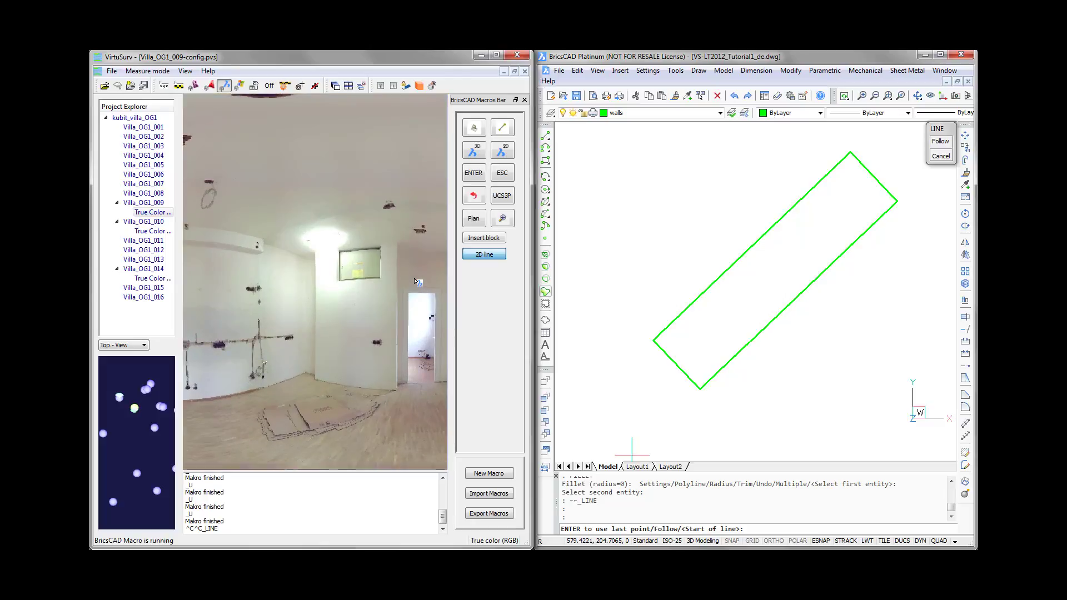
{"action": "scroll", "coordinate": [417, 281], "scroll_direction": "up", "scroll_amount": 2}
{"action": "middle_click_drag", "start_coordinate": [417, 280], "coordinate": [301, 280]}
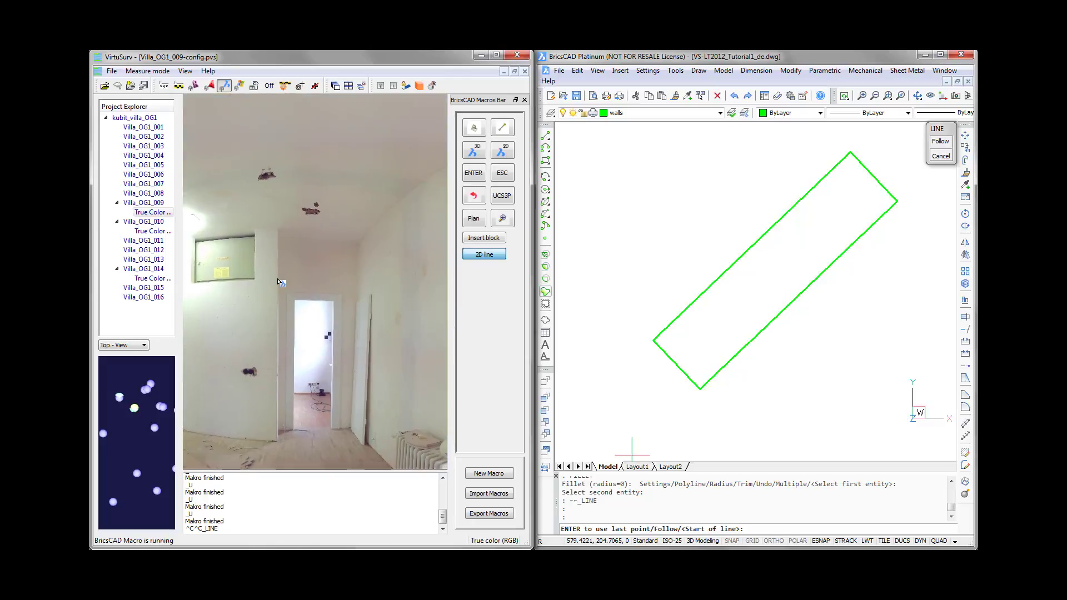
{"action": "left_click", "coordinate": [351, 274]}
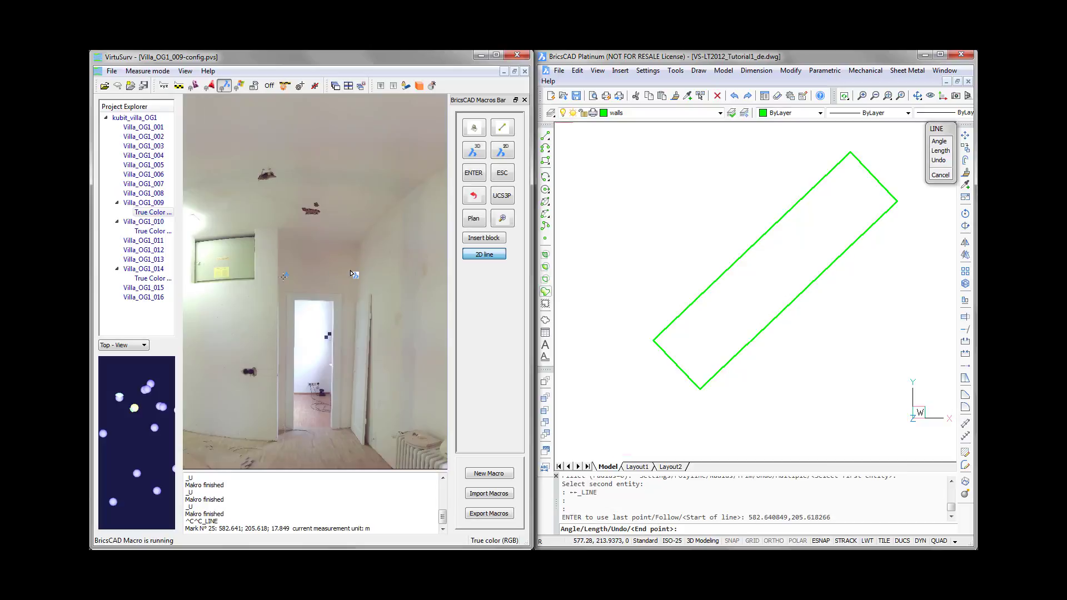
{"action": "left_click", "coordinate": [285, 276]}
{"action": "left_click", "coordinate": [367, 274]}
- Continue the 2D line with the long wall's far end, both ends of the next wall, and the start of the third wall
{"action": "scroll", "coordinate": [366, 275], "scroll_direction": "down", "scroll_amount": 5}
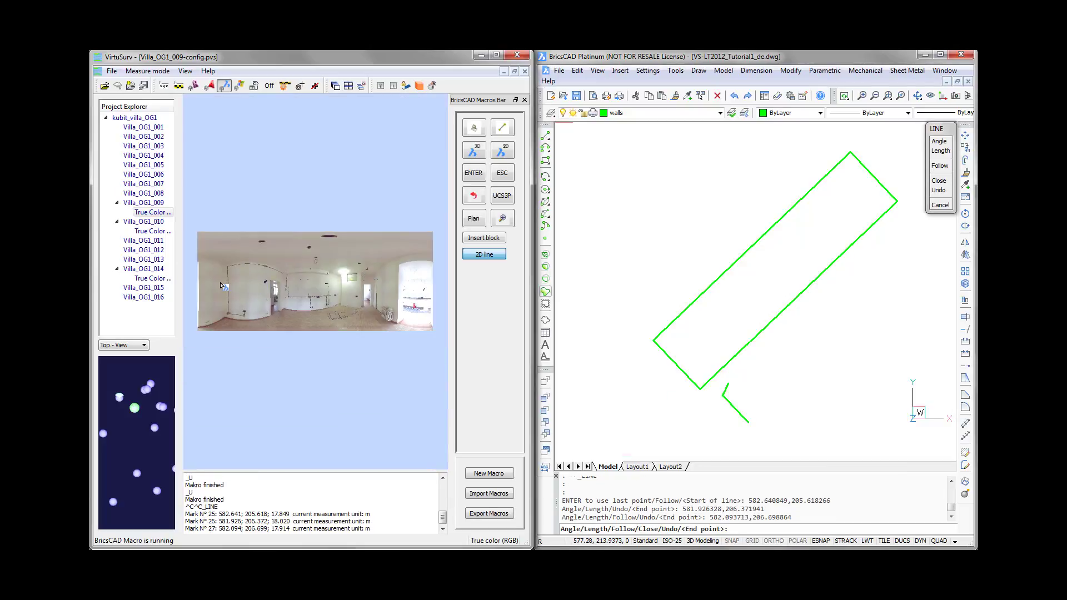
{"action": "left_click", "coordinate": [223, 285]}
{"action": "scroll", "coordinate": [224, 286], "scroll_direction": "up", "scroll_amount": 3}
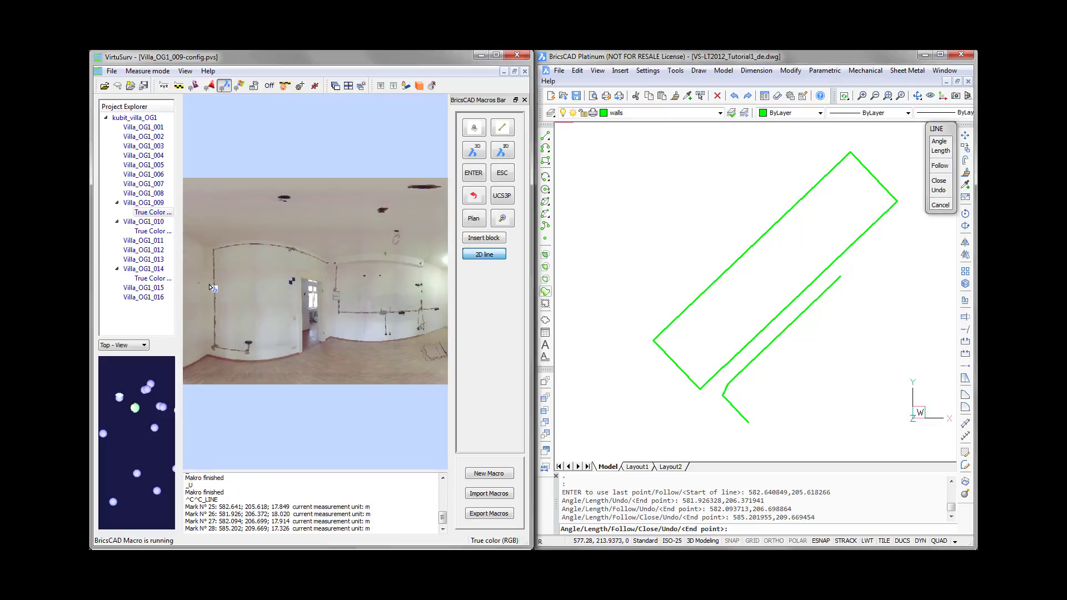
{"action": "left_click", "coordinate": [267, 285]}
{"action": "scroll", "coordinate": [327, 273], "scroll_direction": "up", "scroll_amount": 2}
{"action": "scroll", "coordinate": [328, 273], "scroll_direction": "up", "scroll_amount": 2}
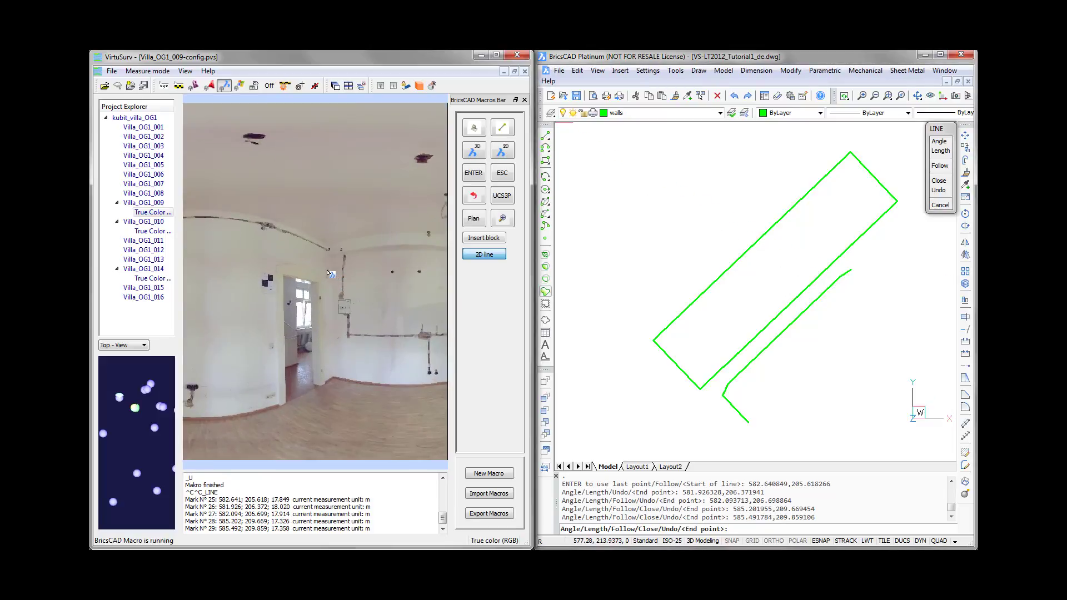
{"action": "left_click", "coordinate": [335, 272]}
{"action": "left_click", "coordinate": [335, 272]}
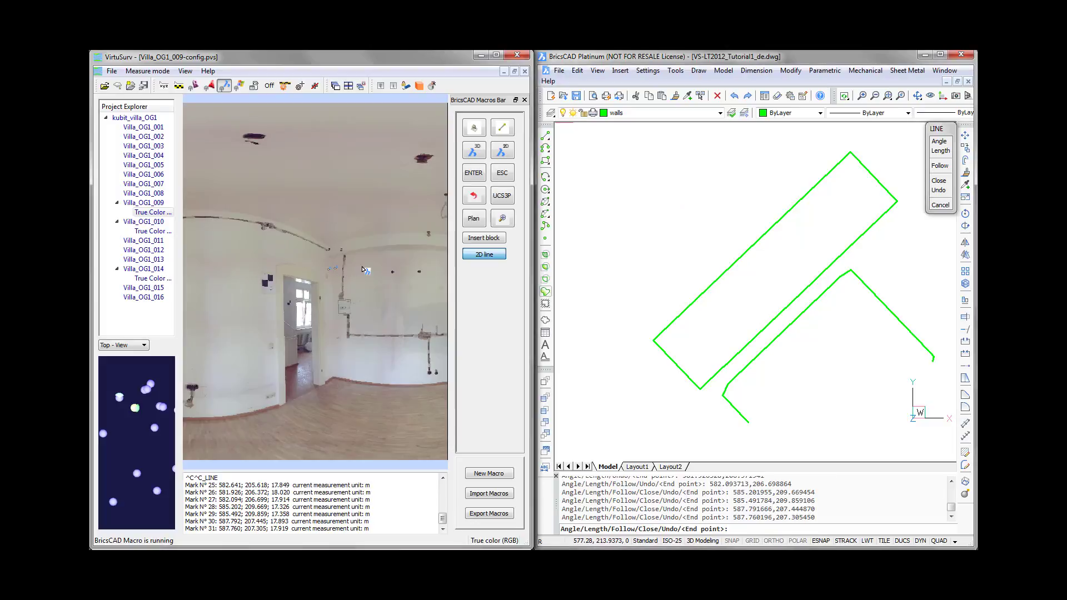
- Extend the 2D line to the third wall's far end, add two points on the short wall piece at the corner, and end the line
{"action": "left_click_drag", "start_coordinate": [369, 270], "coordinate": [197, 270]}
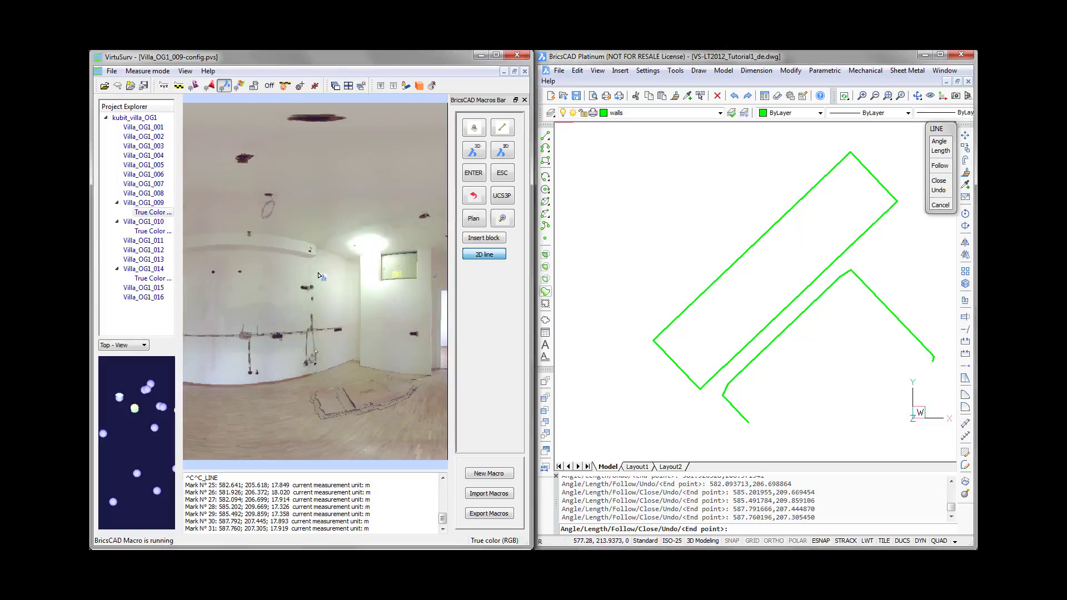
{"action": "left_click", "coordinate": [351, 278]}
{"action": "scroll", "coordinate": [355, 279], "scroll_direction": "up", "scroll_amount": 3}
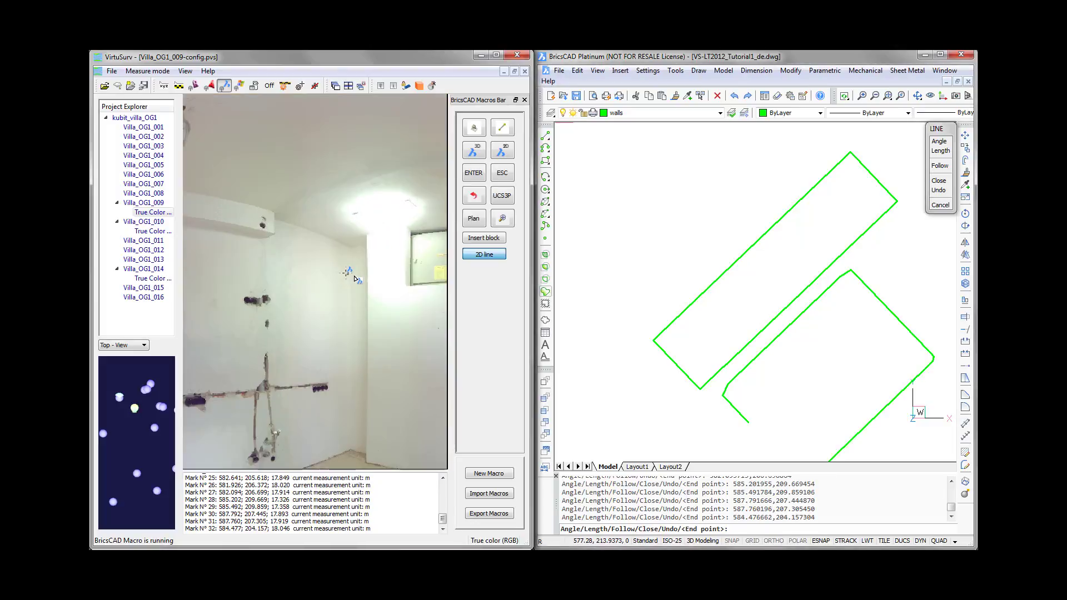
{"action": "left_click", "coordinate": [355, 278]}
{"action": "left_click", "coordinate": [364, 275]}
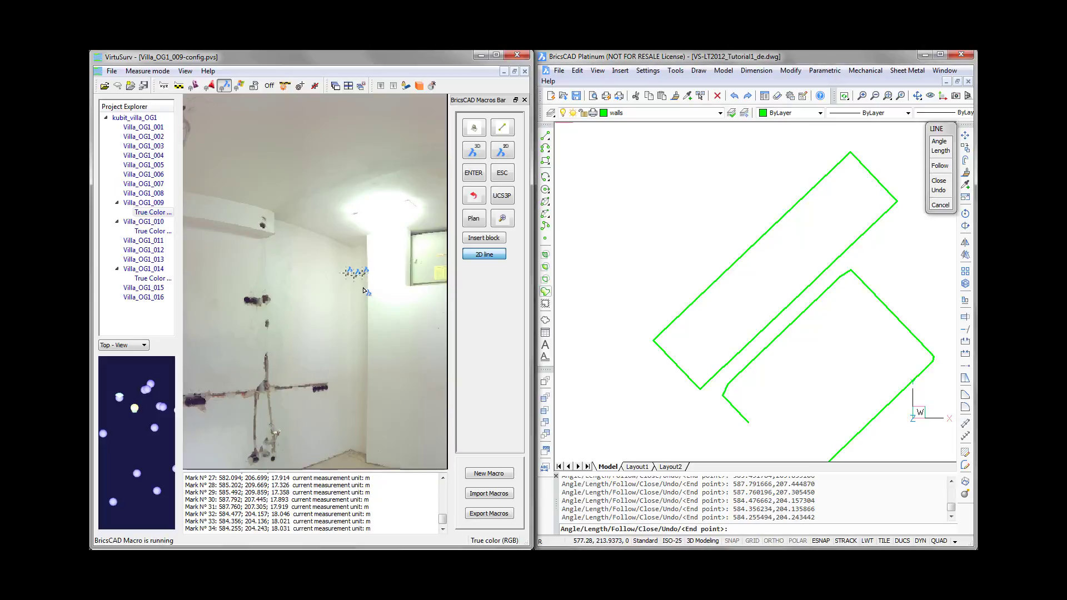
{"action": "scroll", "coordinate": [364, 290], "scroll_direction": "down", "scroll_amount": 3}
{"action": "left_click_drag", "start_coordinate": [420, 305], "coordinate": [317, 287]}
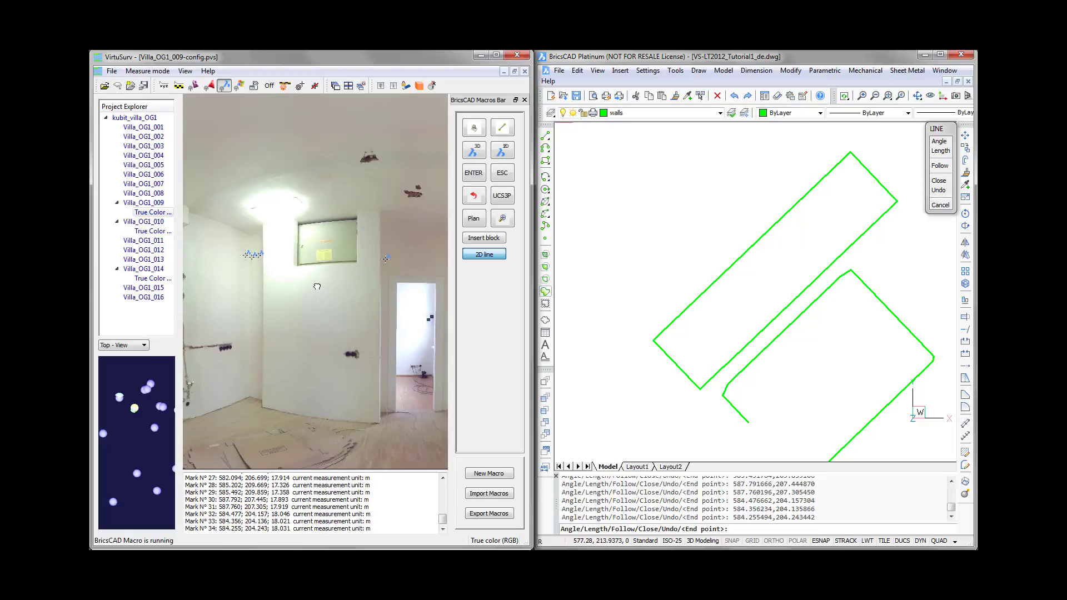
{"action": "left_click", "coordinate": [500, 175]}
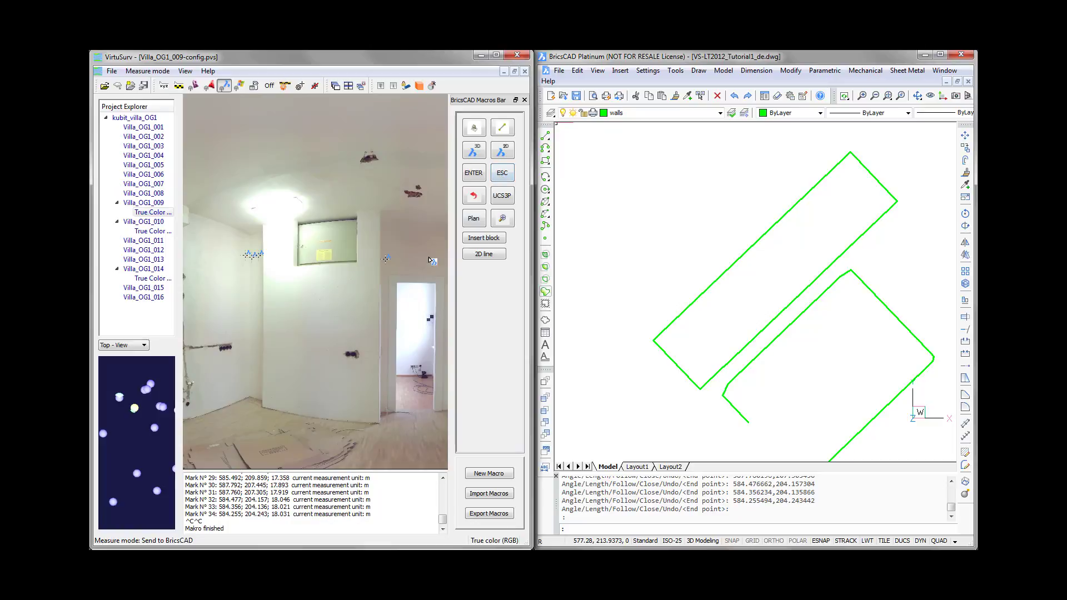
- Draw a separate 2D line between both ends of the protruding wall with the small window and end it
{"action": "left_click", "coordinate": [488, 257]}
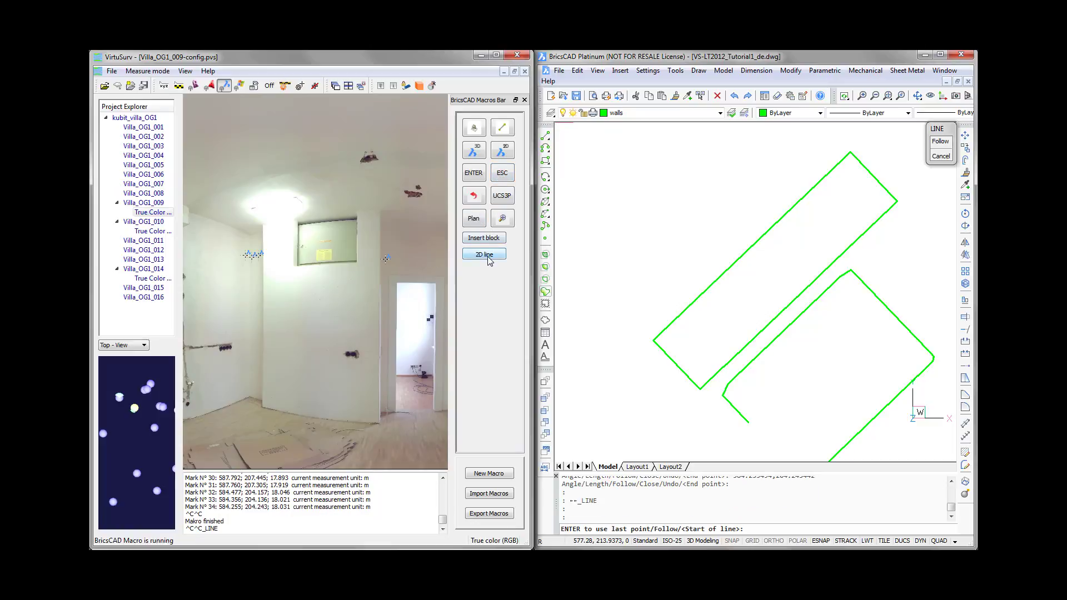
{"action": "left_click", "coordinate": [267, 293]}
{"action": "left_click", "coordinate": [377, 291]}
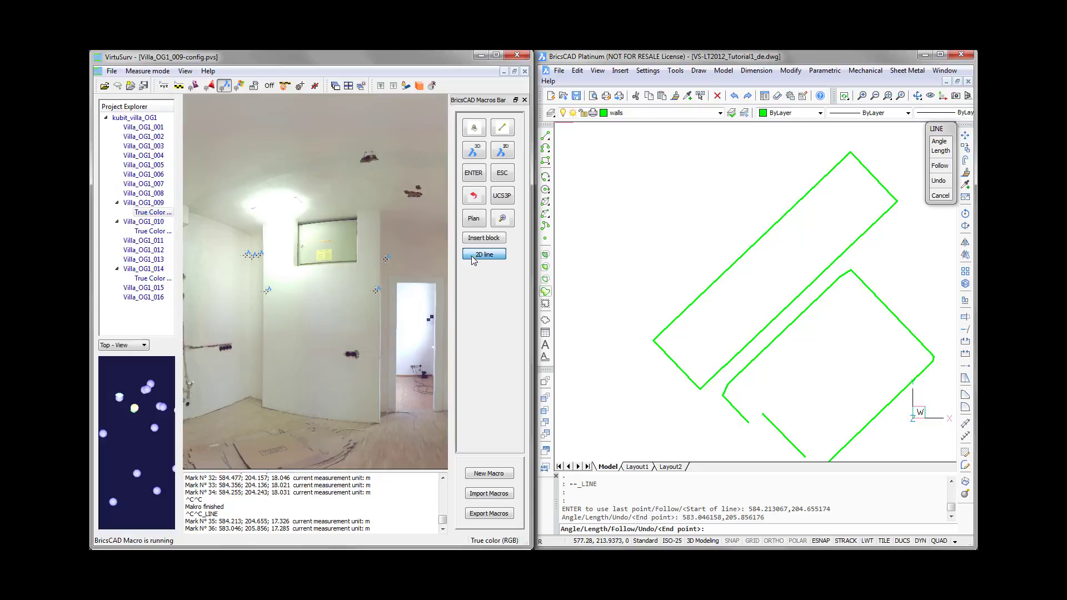
{"action": "left_click", "coordinate": [501, 173]}
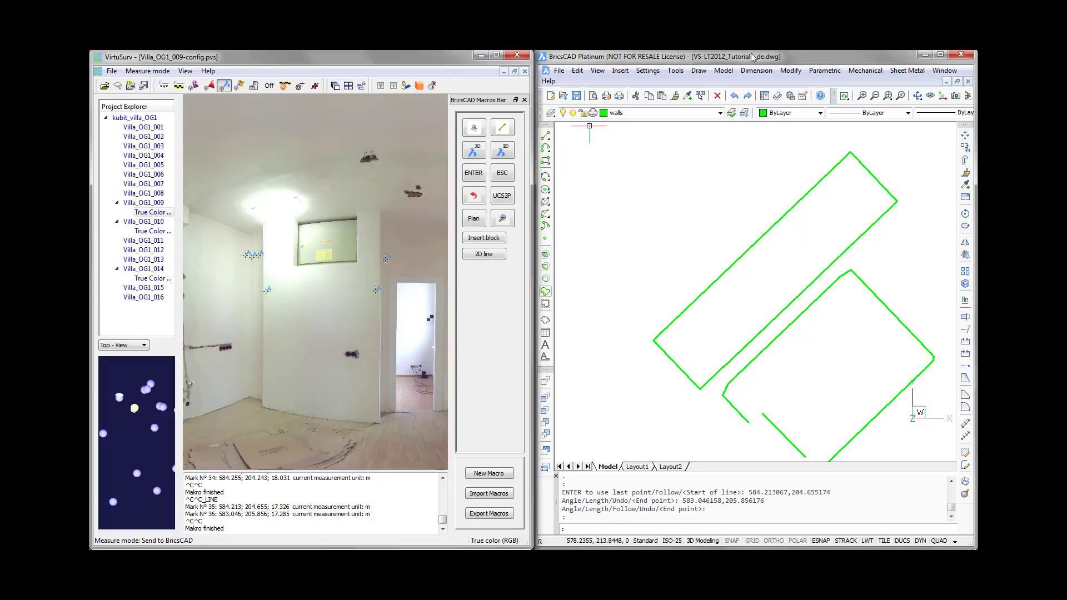
- Switch to BricsCAD and examine the second room's outline beside the finished rectangle
{"action": "left_click", "coordinate": [786, 59]}
{"action": "scroll", "coordinate": [789, 364], "scroll_direction": "down", "scroll_amount": 2}
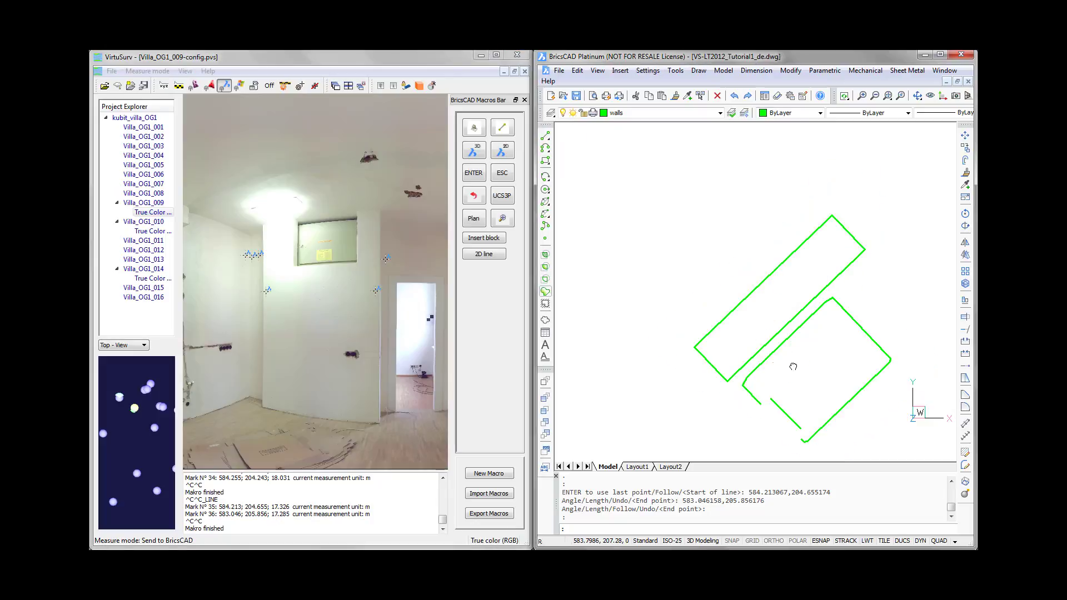
{"action": "middle_click_drag", "start_coordinate": [793, 367], "coordinate": [769, 340]}
{"action": "scroll", "coordinate": [732, 372], "scroll_direction": "up", "scroll_amount": 2}
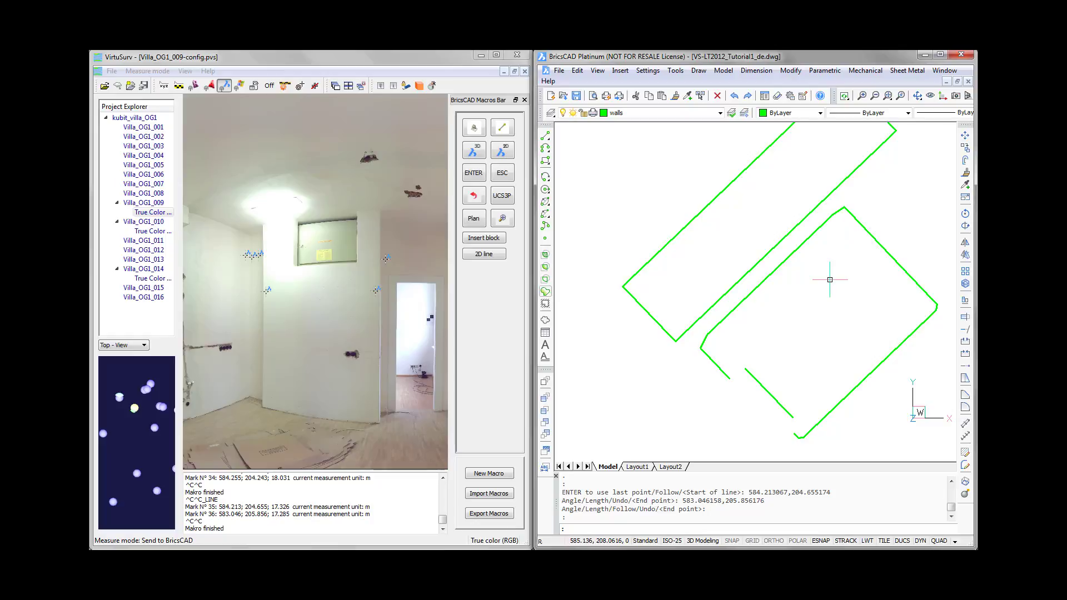
{"action": "middle_click_drag", "start_coordinate": [684, 269], "coordinate": [687, 317]}
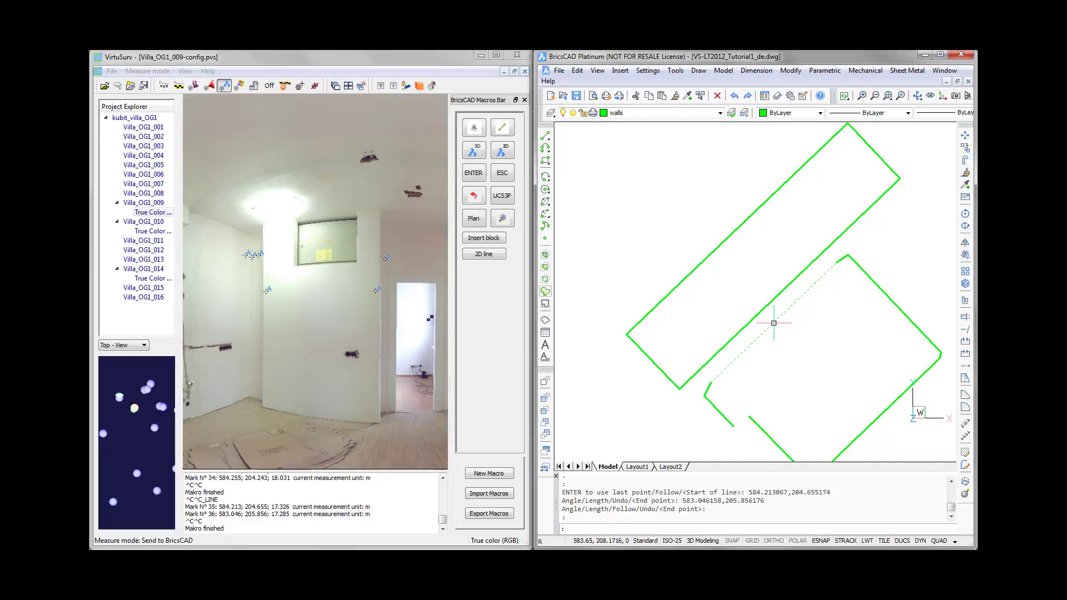
{"action": "middle_click_drag", "start_coordinate": [809, 345], "coordinate": [800, 334]}
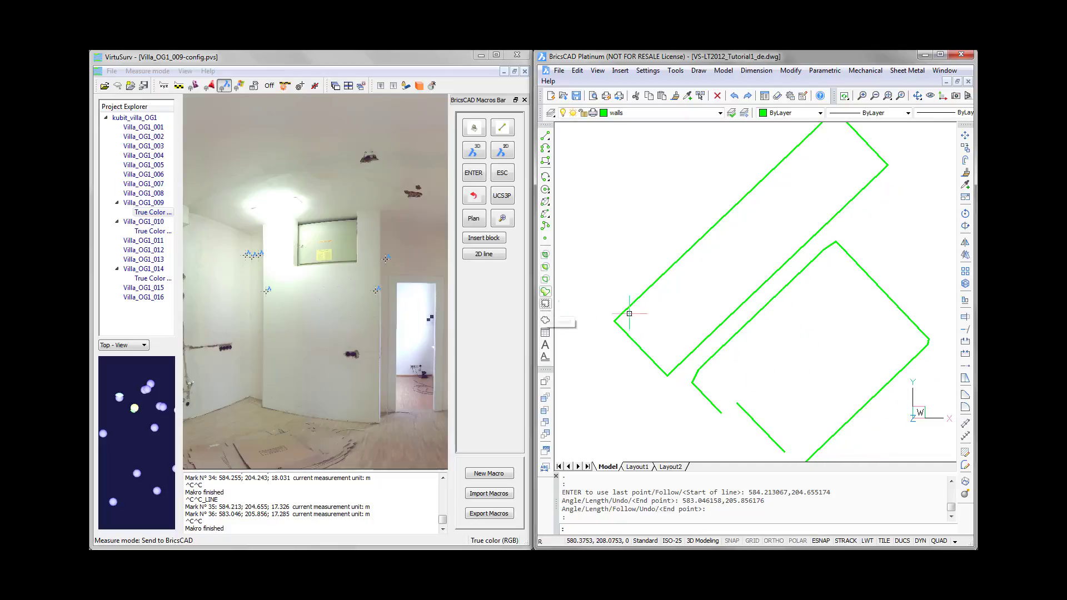
- Switch to VirtuSurv and delete all markers from the scan
{"action": "left_click", "coordinate": [352, 62]}
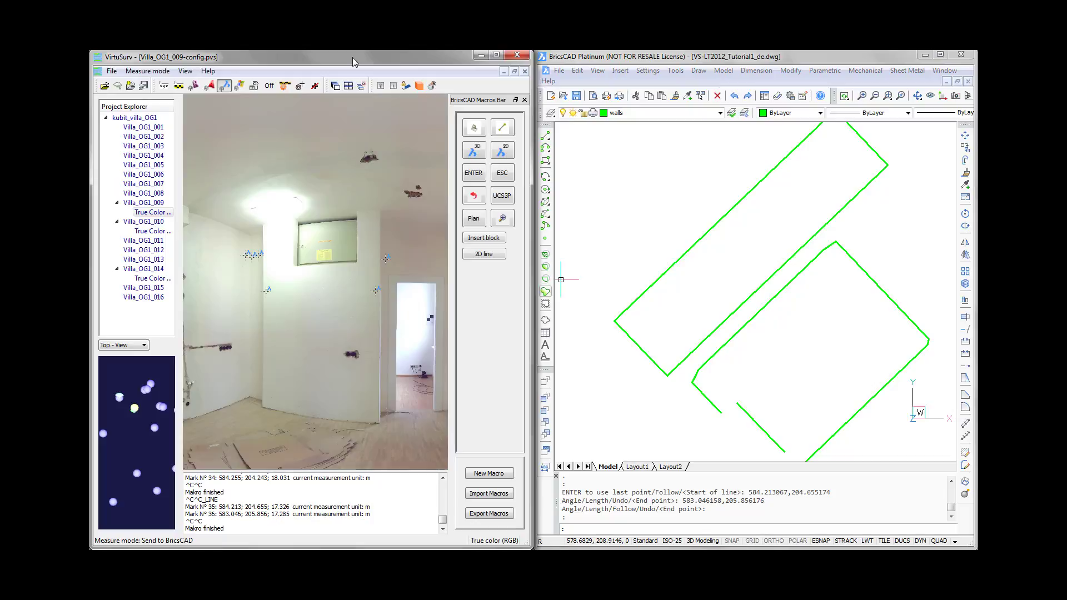
{"action": "left_click", "coordinate": [315, 86]}
- Examine the default marker size in the marker configuration and cancel without changing it
{"action": "left_click", "coordinate": [300, 87]}
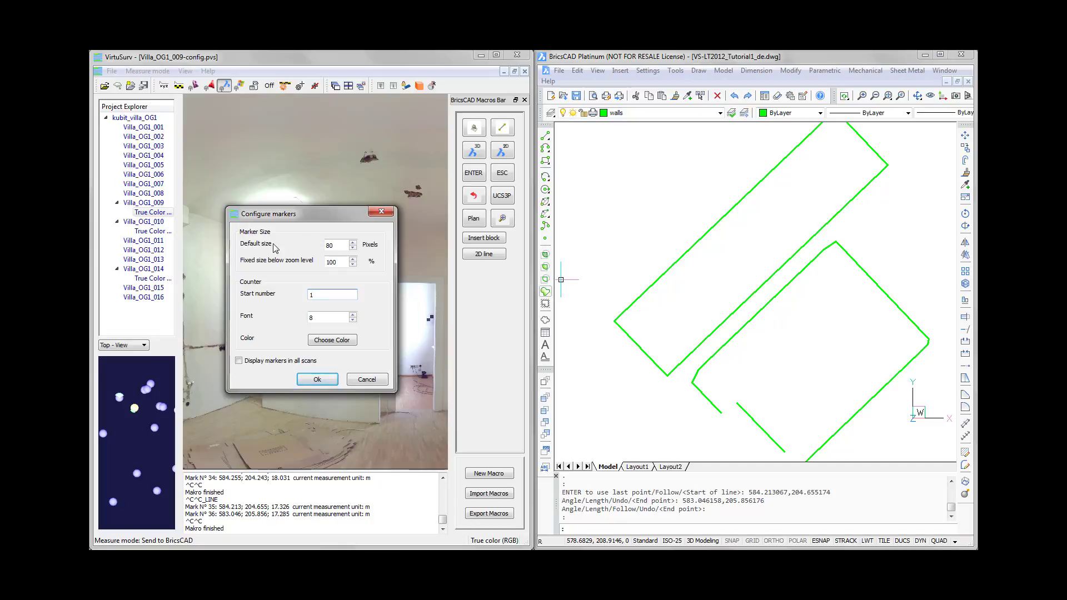
{"action": "left_click", "coordinate": [333, 245]}
{"action": "double_click", "coordinate": [326, 245]}
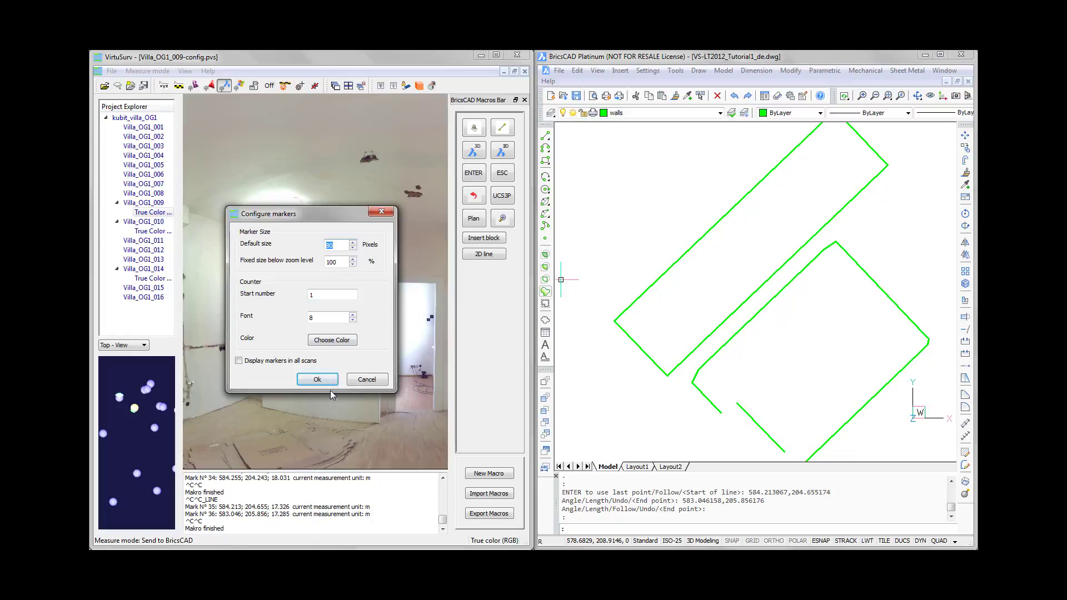
{"action": "left_click", "coordinate": [357, 379]}
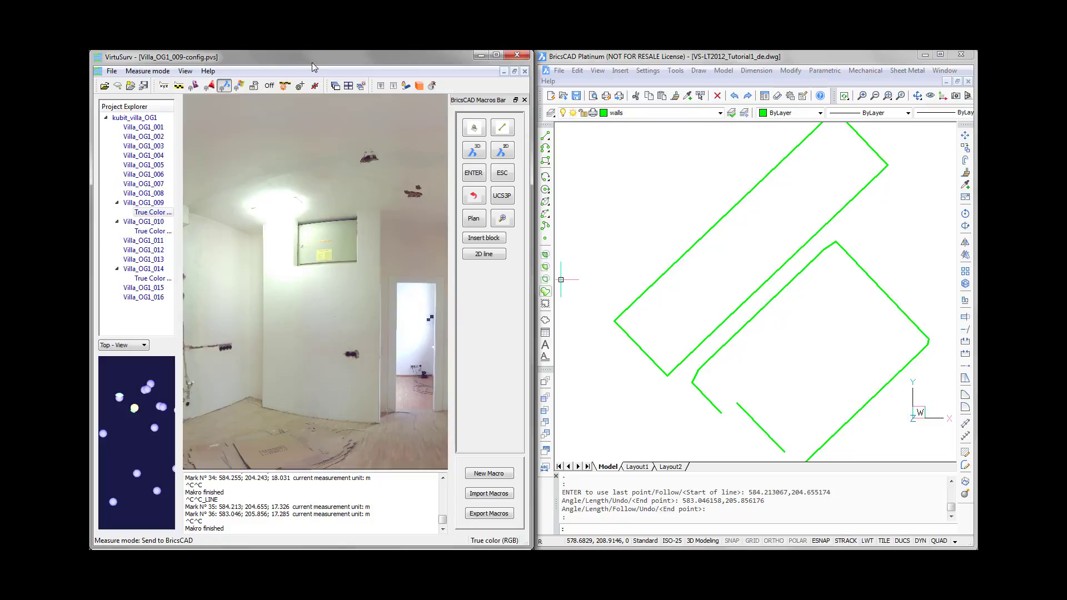
- Examine the available units in the measurement unit configuration and cancel without changing them
{"action": "left_click", "coordinate": [285, 87]}
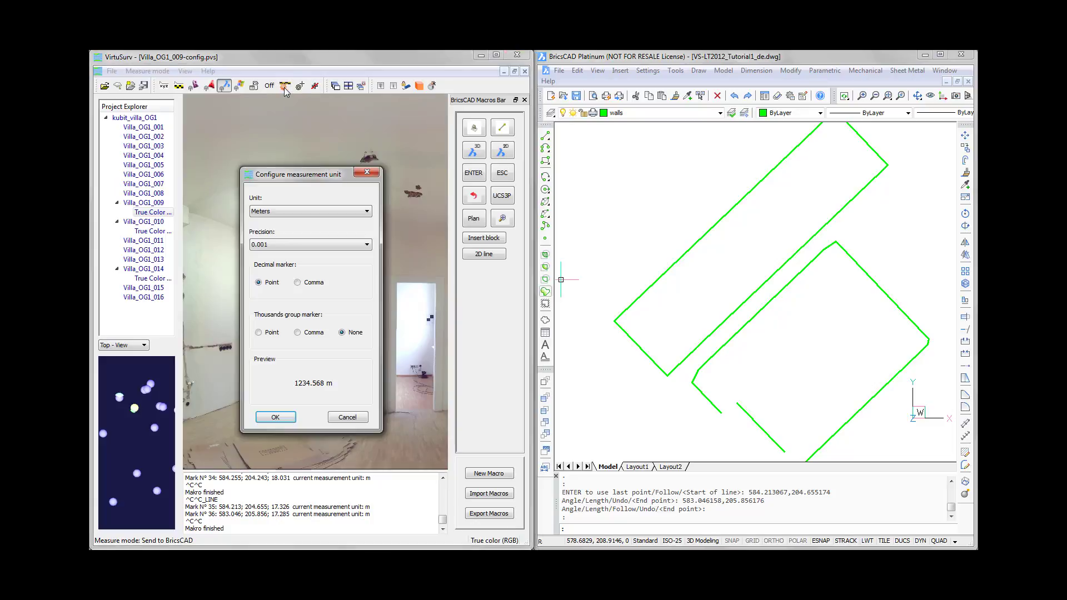
{"action": "left_click", "coordinate": [294, 211]}
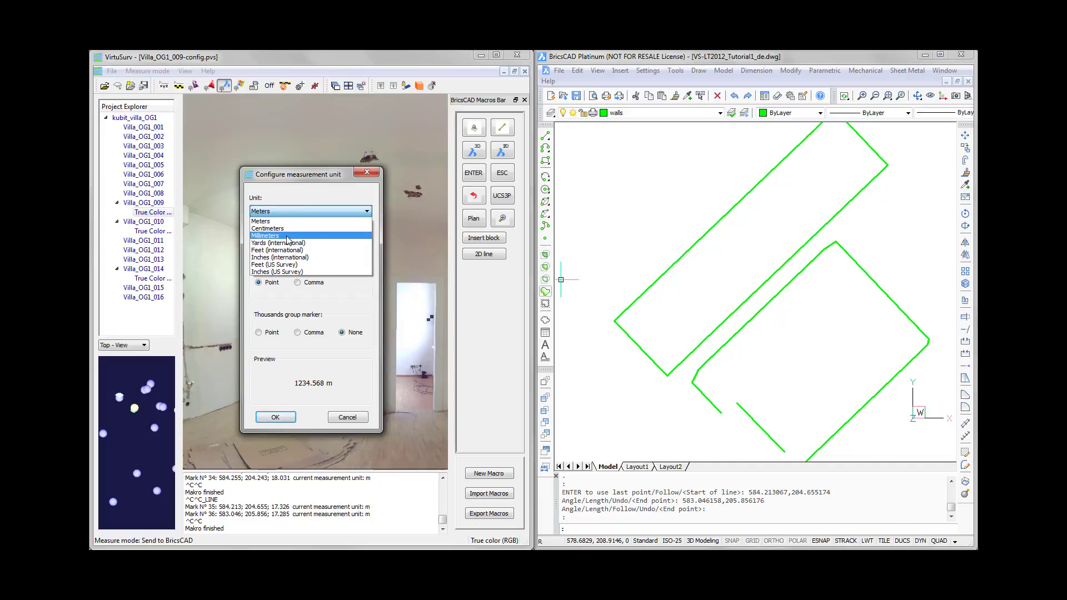
{"action": "left_click", "coordinate": [349, 417]}
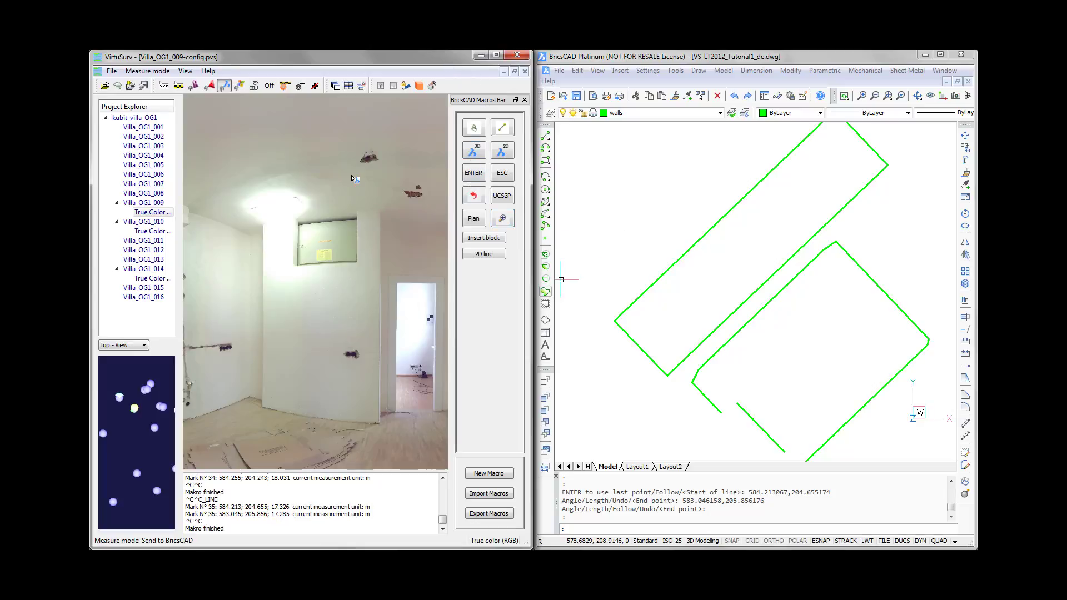
- Switch to BricsCAD, look up the LAMP block among the drawing's insertable blocks, and cancel the insertion
{"action": "scroll", "coordinate": [352, 176], "scroll_direction": "down", "scroll_amount": 2}
{"action": "left_click_drag", "start_coordinate": [317, 182], "coordinate": [395, 188]}
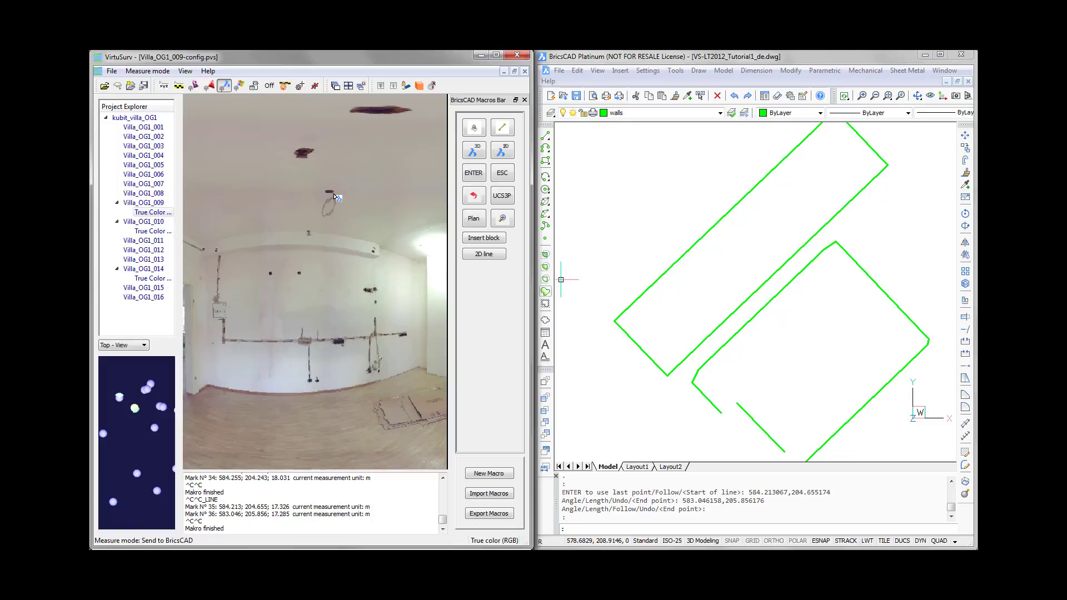
{"action": "left_click", "coordinate": [626, 60]}
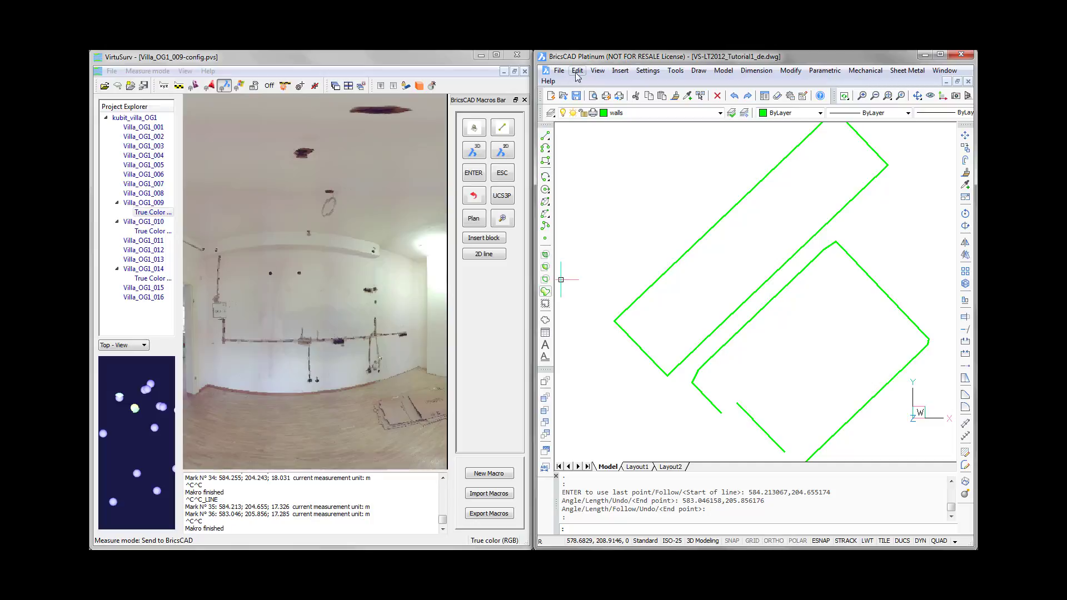
{"action": "left_click", "coordinate": [620, 71]}
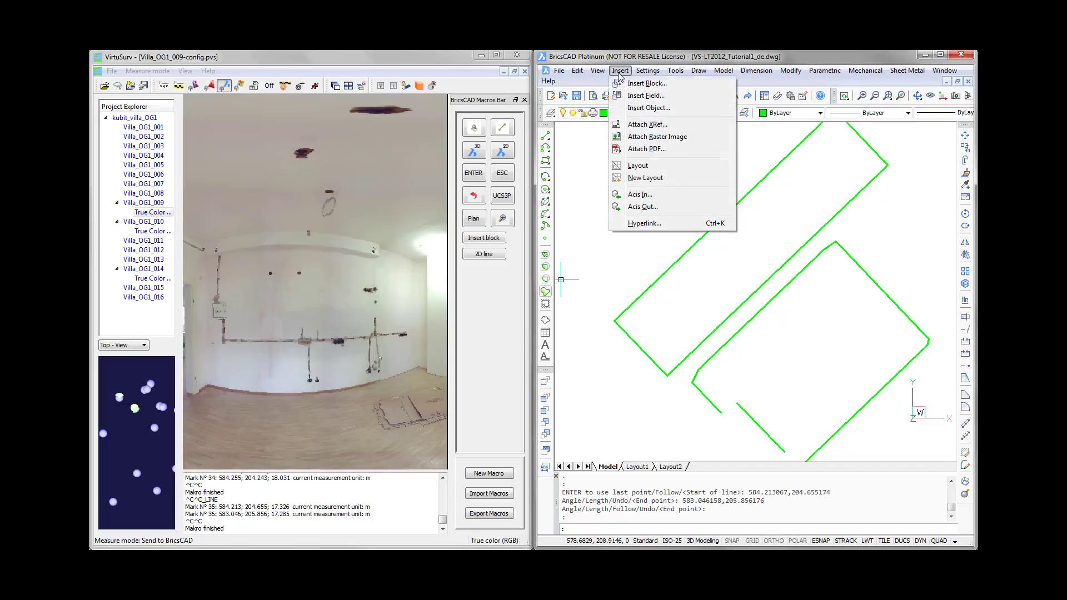
{"action": "left_click", "coordinate": [633, 84]}
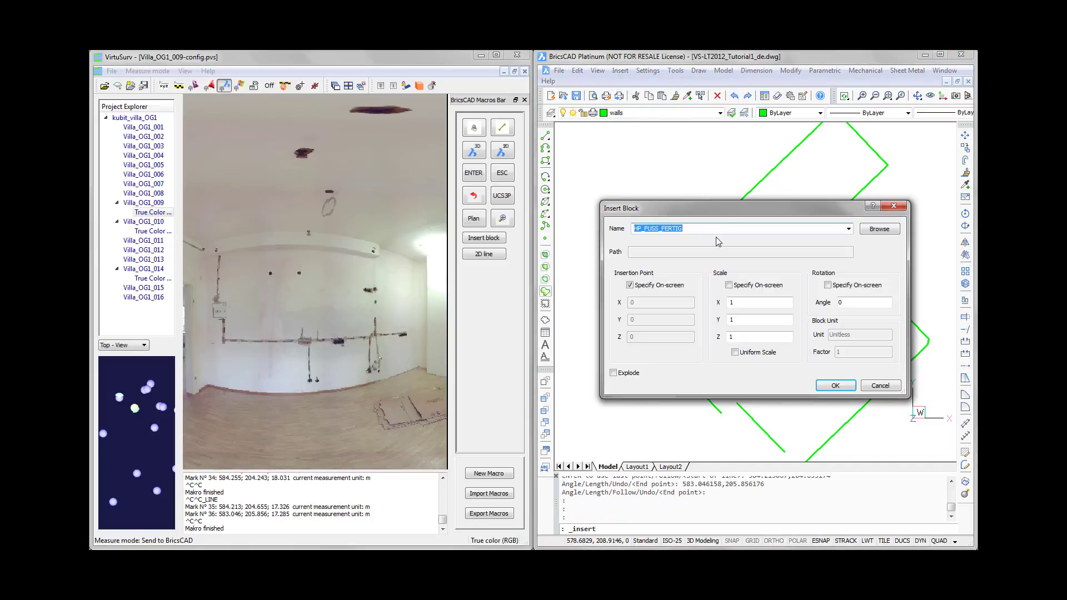
{"action": "left_click", "coordinate": [849, 229]}
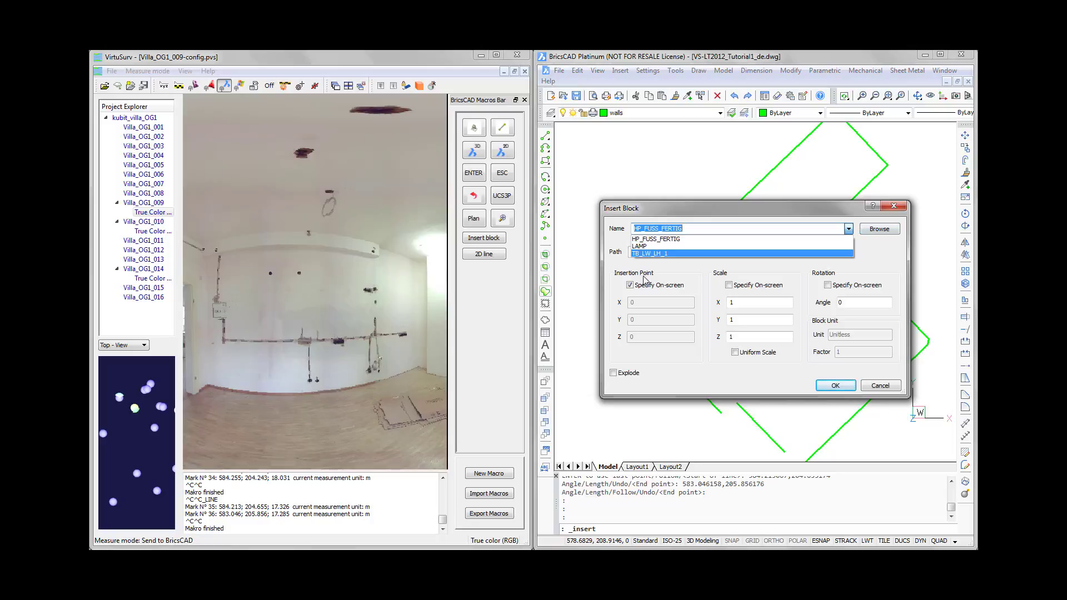
{"action": "left_click", "coordinate": [645, 246]}
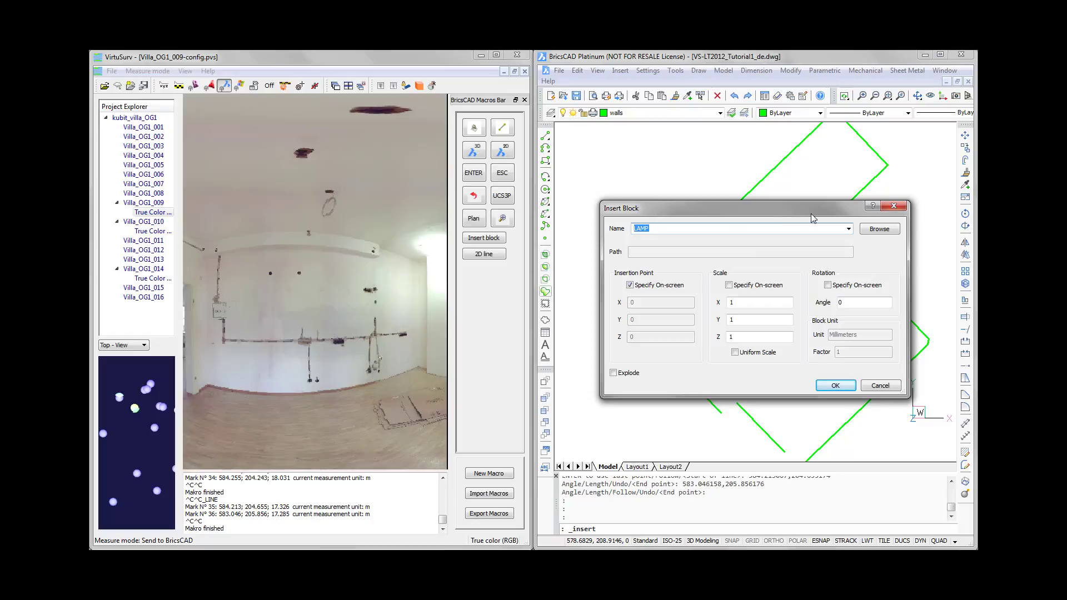
{"action": "left_click", "coordinate": [880, 385]}
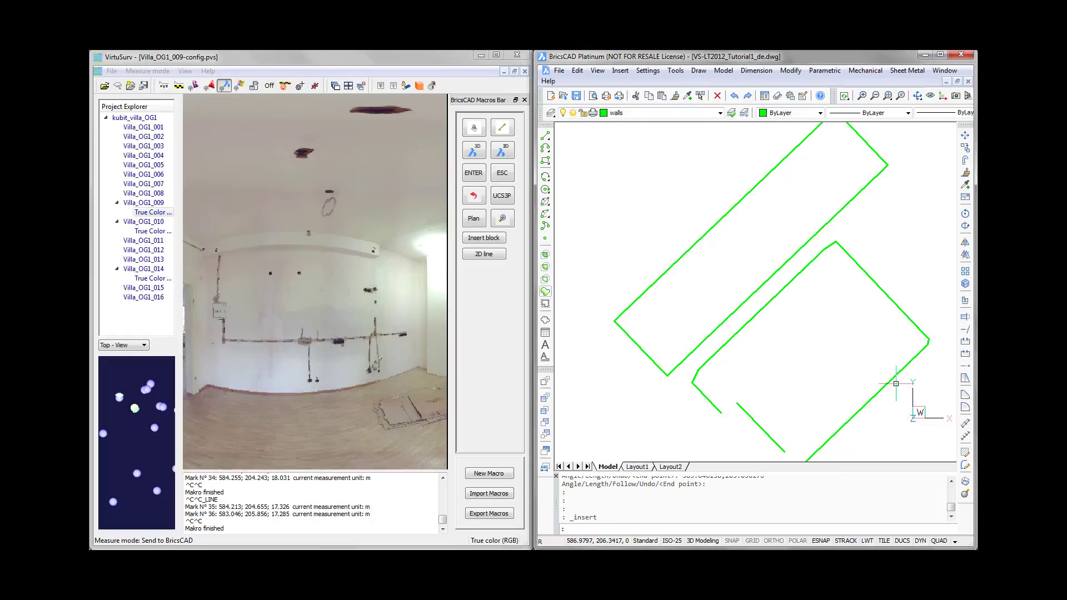
- Switch to VirtuSurv, examine the block name and 3D point placeholder in the Insert block macro's definition, and close it unchanged
{"action": "right_click", "coordinate": [477, 243]}
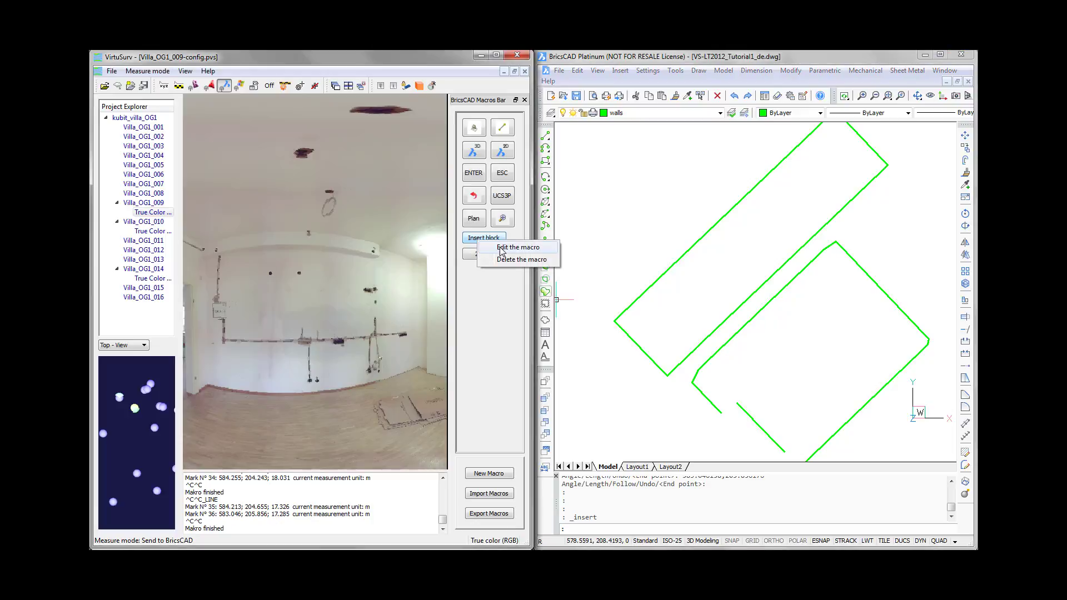
{"action": "left_click", "coordinate": [506, 247]}
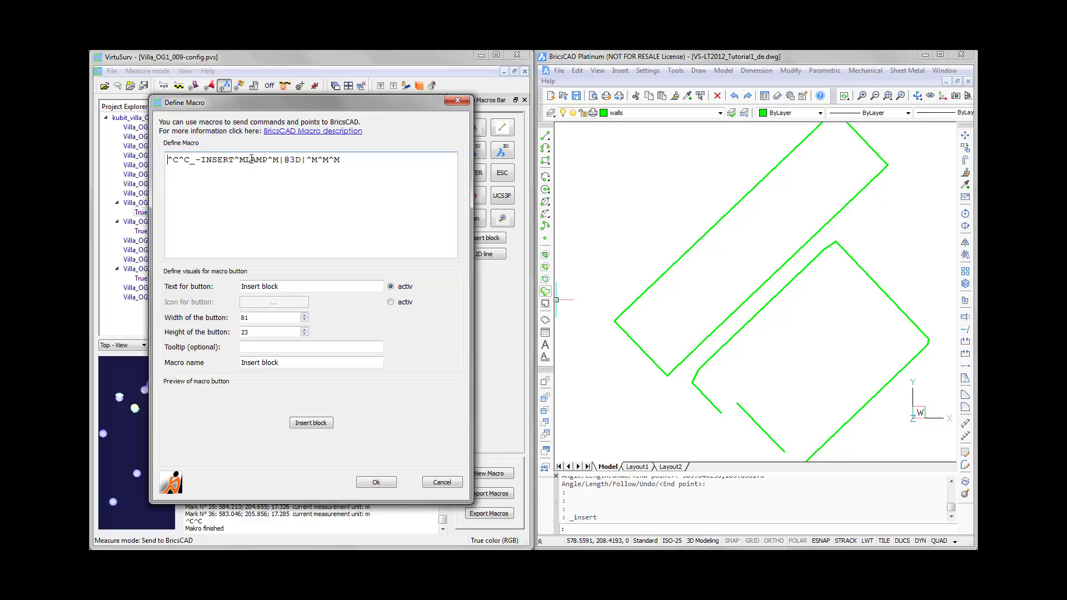
{"action": "left_click_drag", "start_coordinate": [245, 160], "coordinate": [268, 160]}
{"action": "left_click_drag", "start_coordinate": [279, 160], "coordinate": [305, 162]}
{"action": "left_click", "coordinate": [442, 483]}
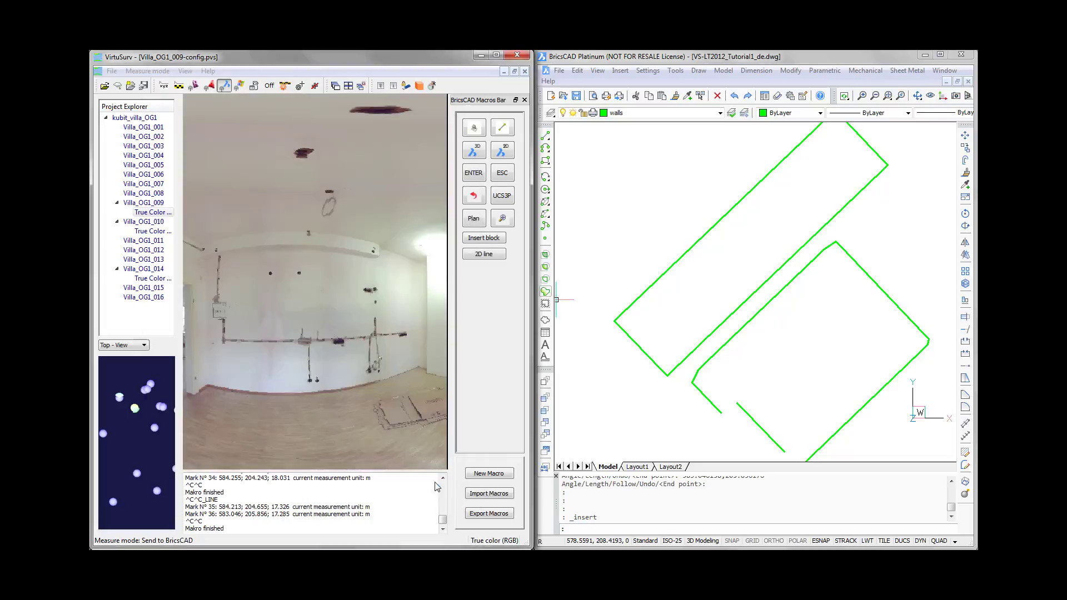
- Insert a LAMP block at the ceiling lamp outlet above the loop marking in the Villa_OG1_009 scan using the Insert block macro
{"action": "left_click", "coordinate": [476, 238]}
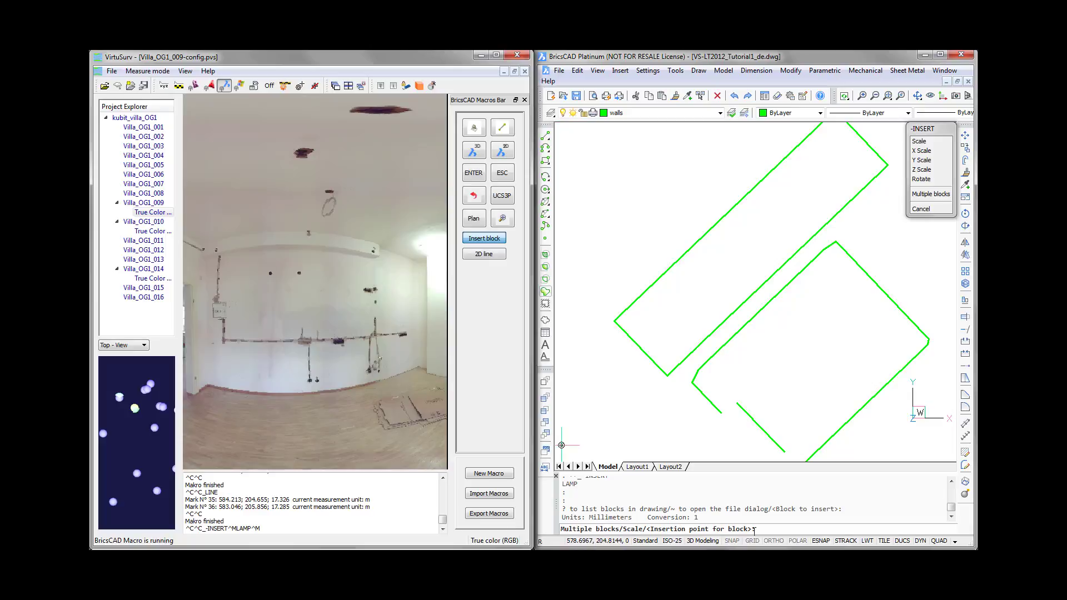
{"action": "left_click", "coordinate": [332, 194]}
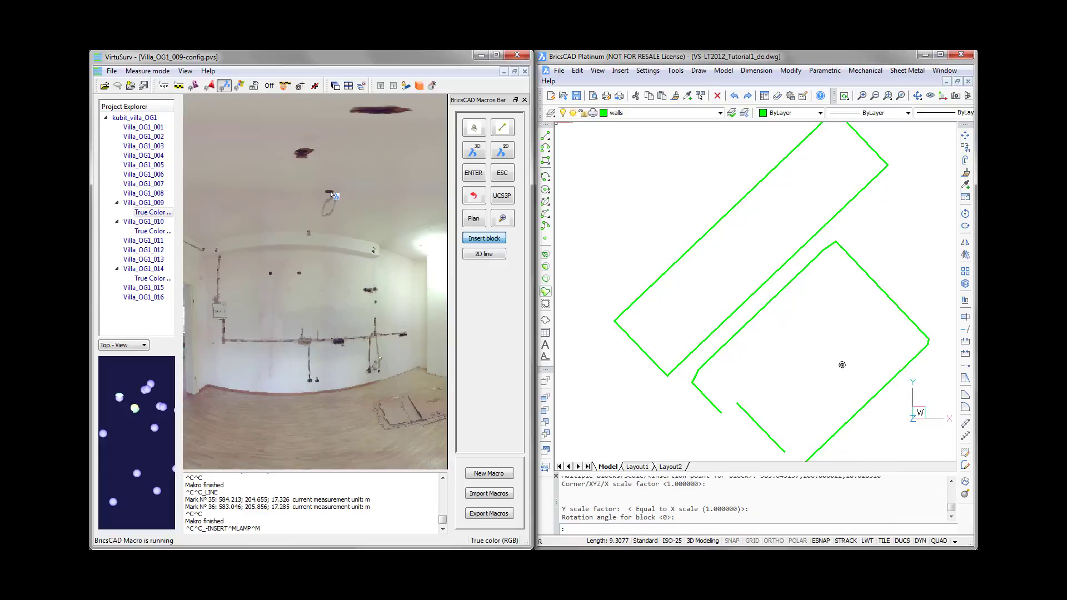
{"action": "scroll", "coordinate": [332, 194], "scroll_direction": "up", "scroll_amount": 6}
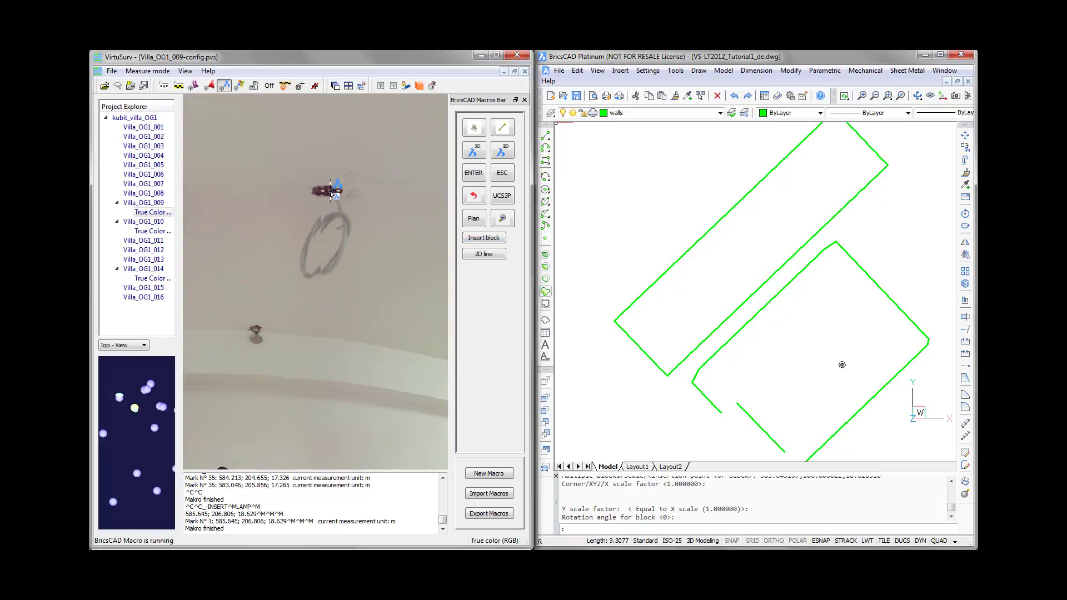
- Insert a second LAMP block at the other ceiling lamp outlet, near the wall hatch in the Villa_OG1_009 scan
{"action": "scroll", "coordinate": [332, 194], "scroll_direction": "down", "scroll_amount": 6}
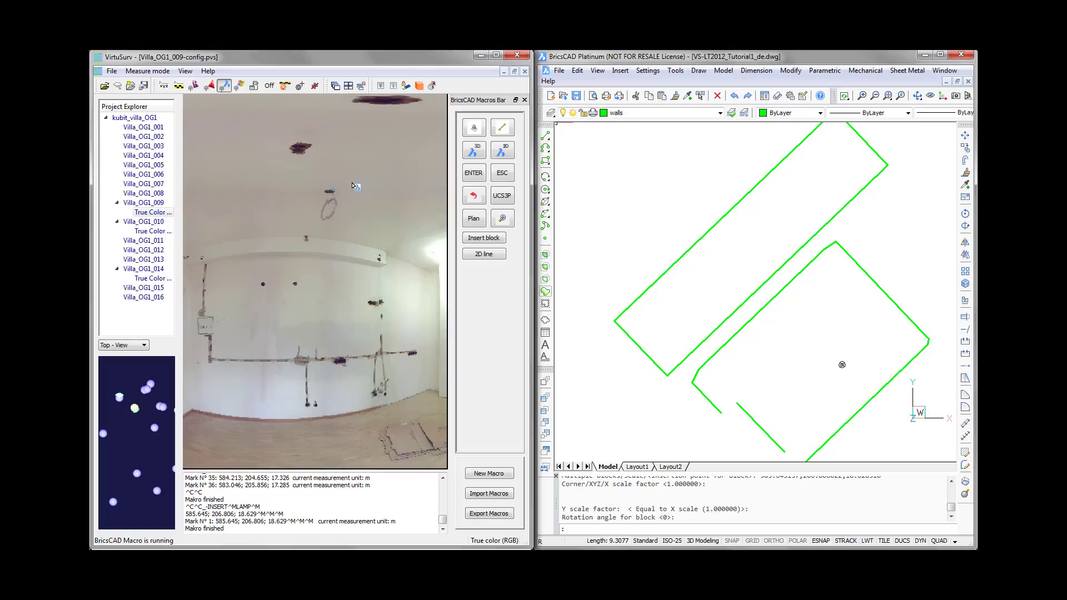
{"action": "scroll", "coordinate": [354, 185], "scroll_direction": "down", "scroll_amount": 2}
{"action": "left_click_drag", "start_coordinate": [296, 186], "coordinate": [272, 187]}
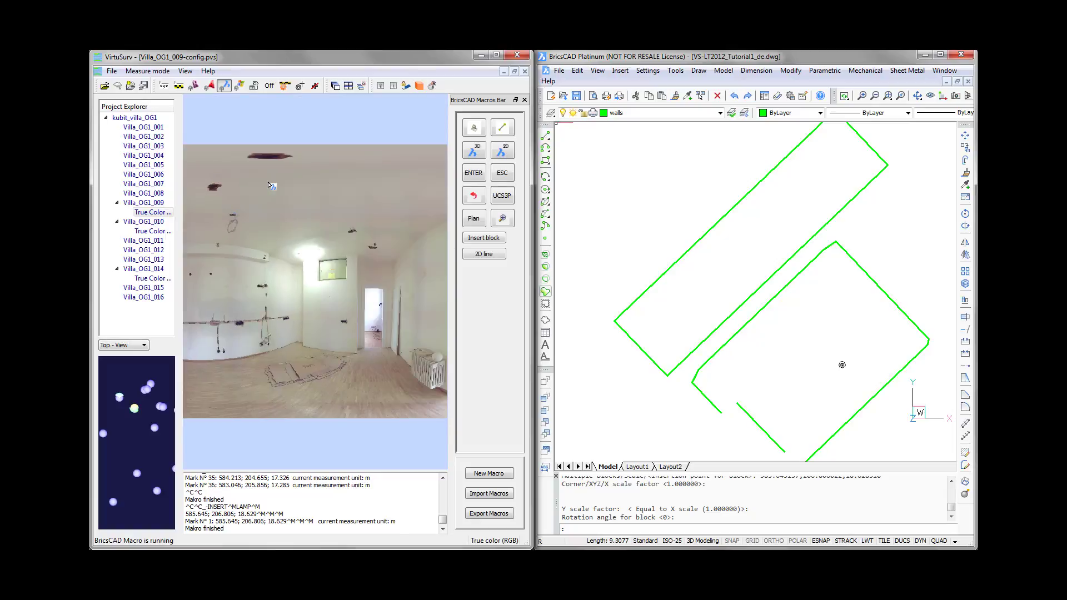
{"action": "scroll", "coordinate": [269, 185], "scroll_direction": "up", "scroll_amount": 6}
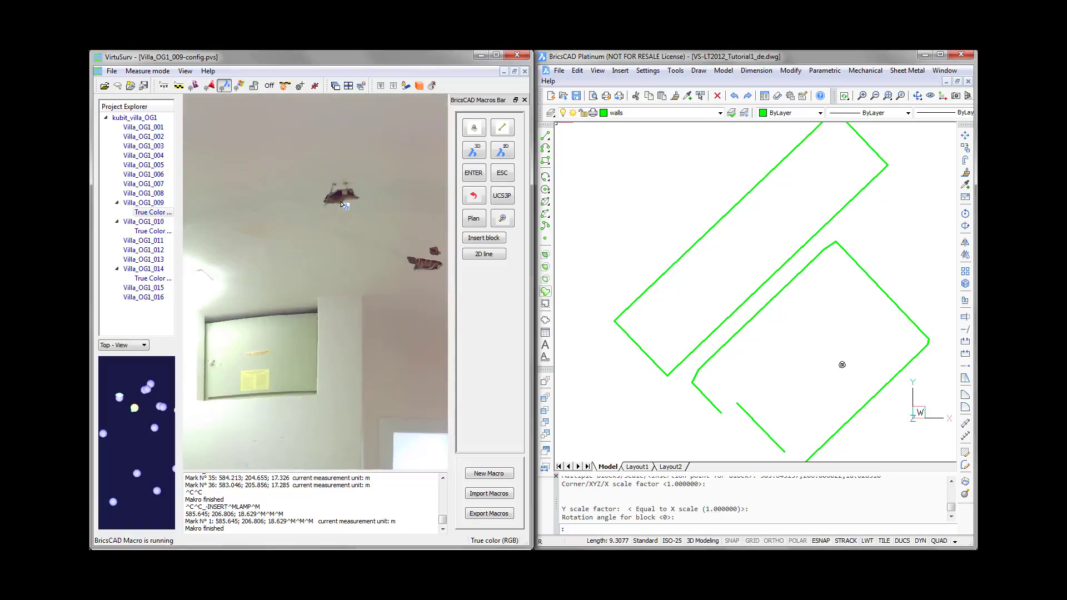
{"action": "scroll", "coordinate": [343, 200], "scroll_direction": "up", "scroll_amount": 4}
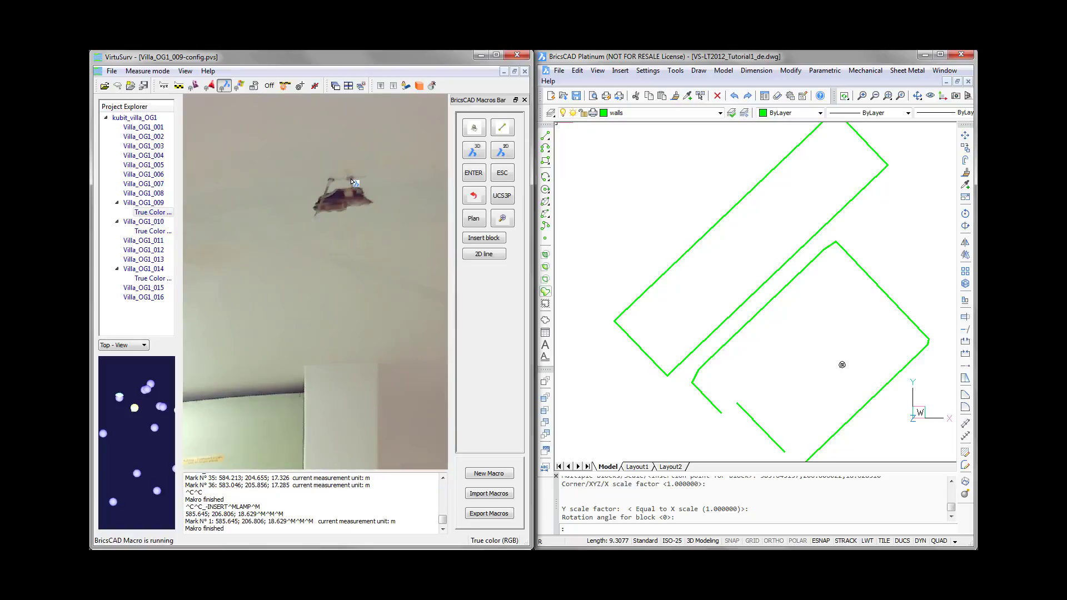
{"action": "left_click", "coordinate": [476, 240]}
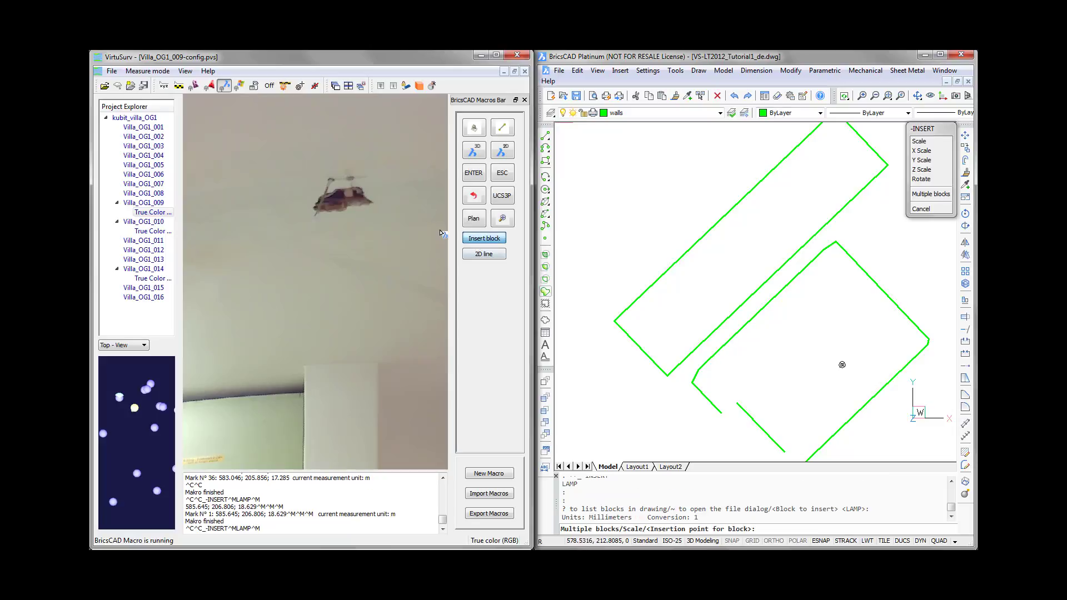
{"action": "left_click", "coordinate": [352, 181]}
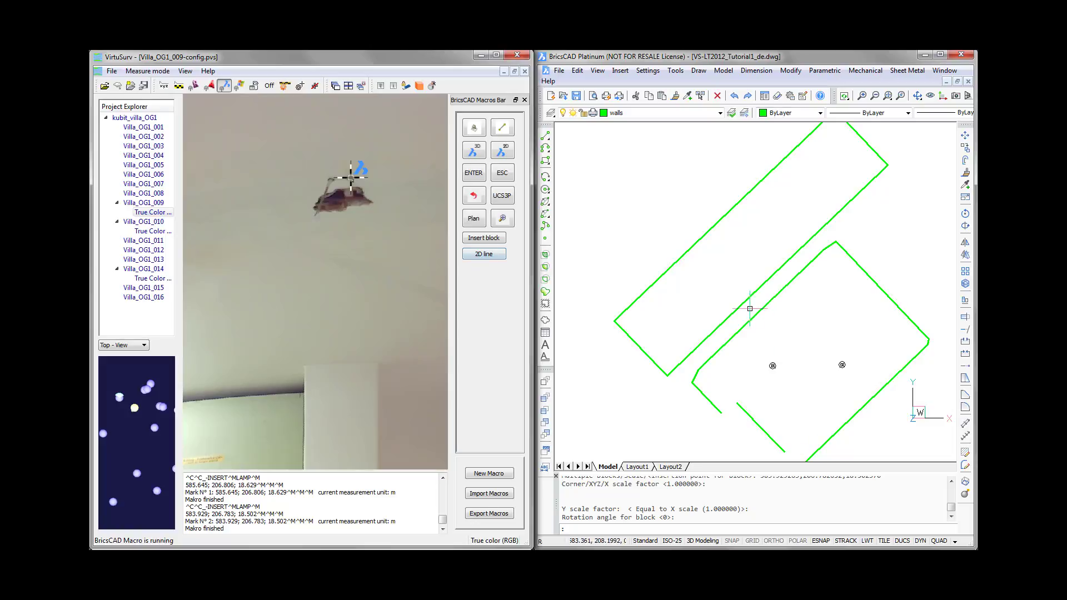
- Draw a 2D line across the doorway between its two floor corners in the Villa_OG1_009 scan
{"action": "left_click", "coordinate": [483, 253]}
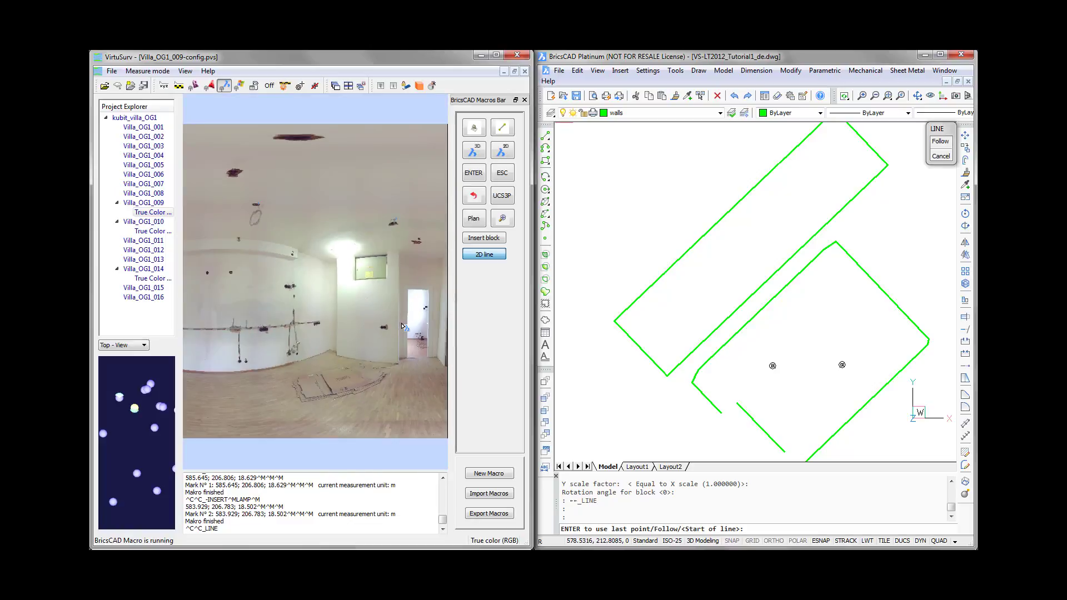
{"action": "scroll", "coordinate": [289, 333], "scroll_direction": "down", "scroll_amount": 3}
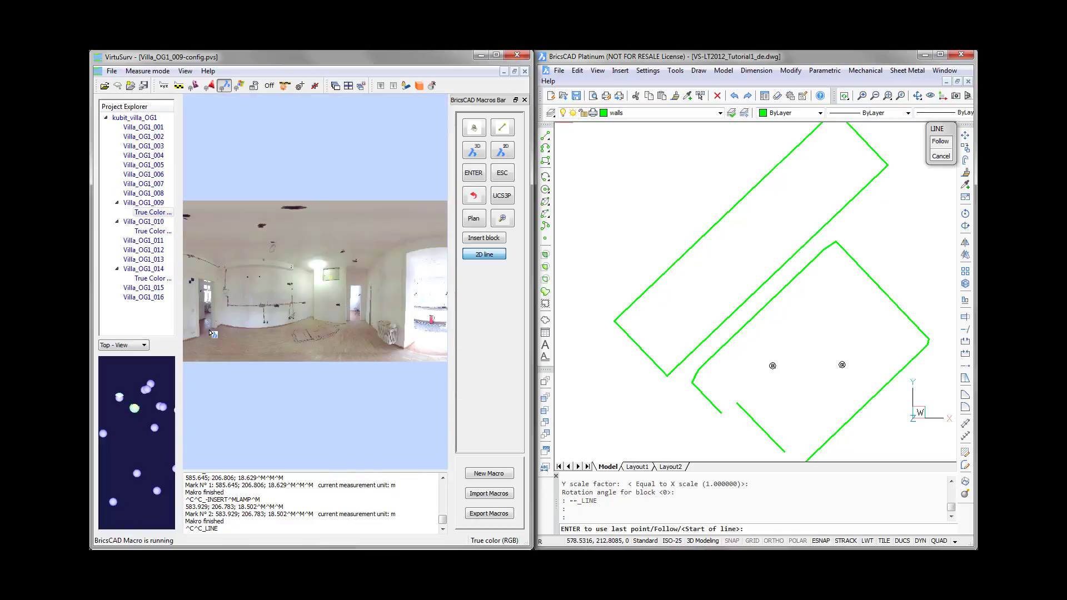
{"action": "scroll", "coordinate": [213, 325], "scroll_direction": "up", "scroll_amount": 3}
{"action": "middle_click_drag", "start_coordinate": [212, 326], "coordinate": [262, 322]}
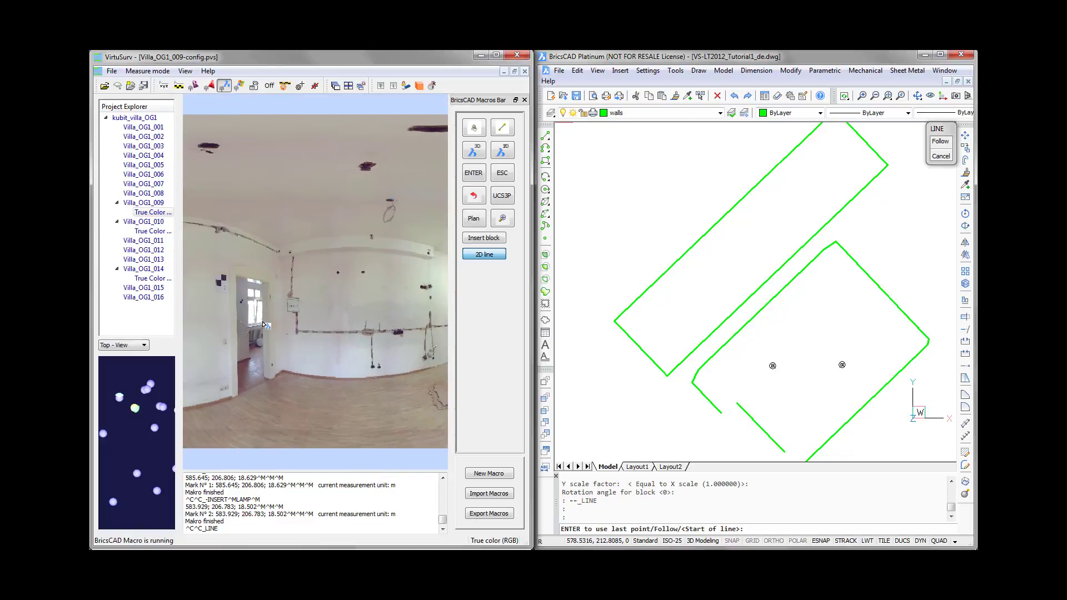
{"action": "scroll", "coordinate": [248, 399], "scroll_direction": "up", "scroll_amount": 4}
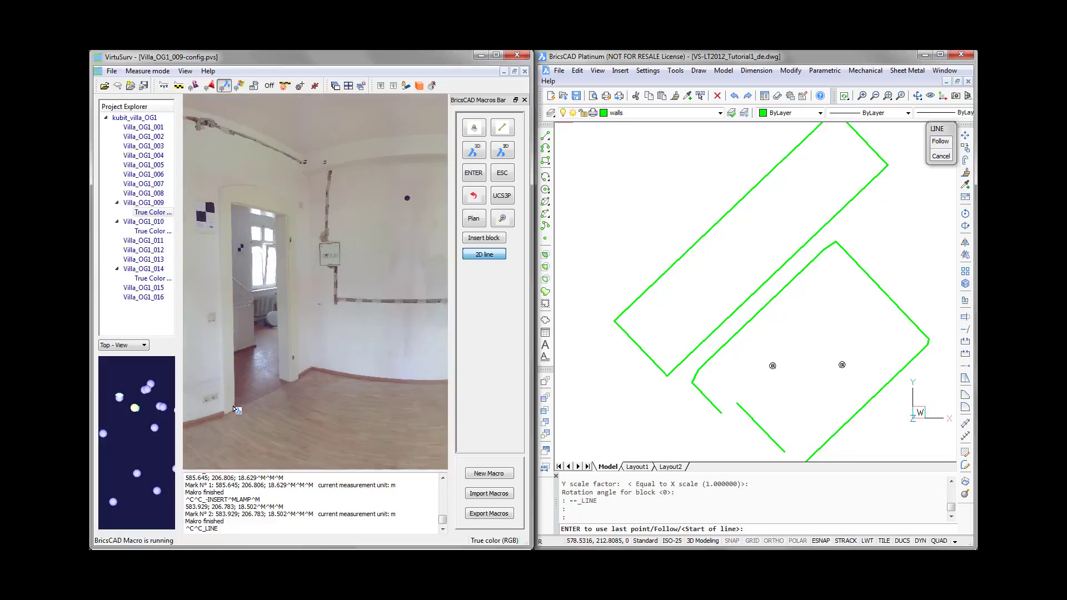
{"action": "scroll", "coordinate": [237, 414], "scroll_direction": "up", "scroll_amount": 1}
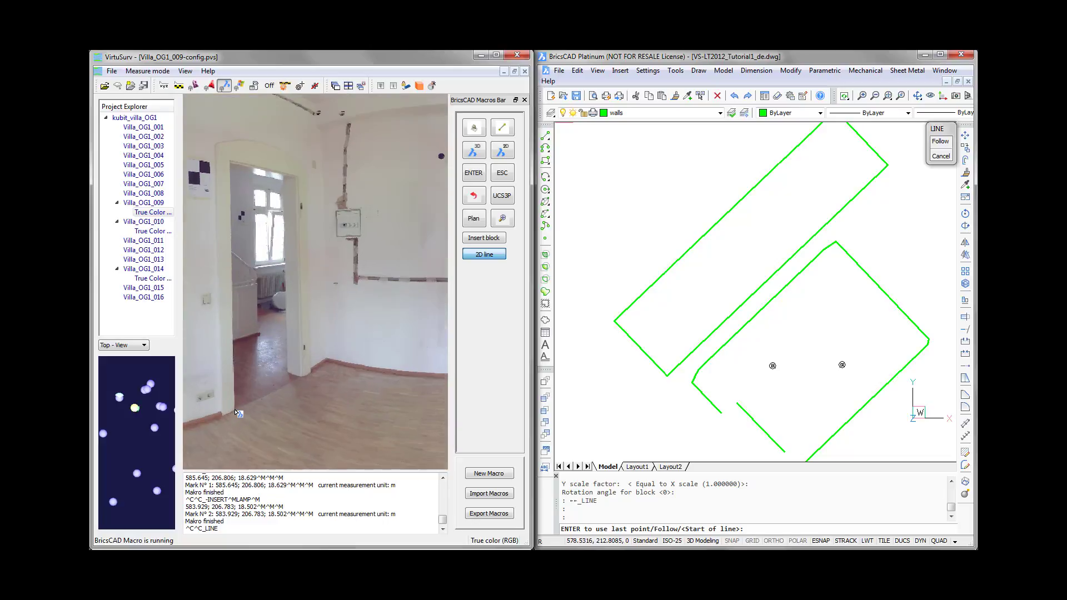
{"action": "left_click", "coordinate": [235, 411]}
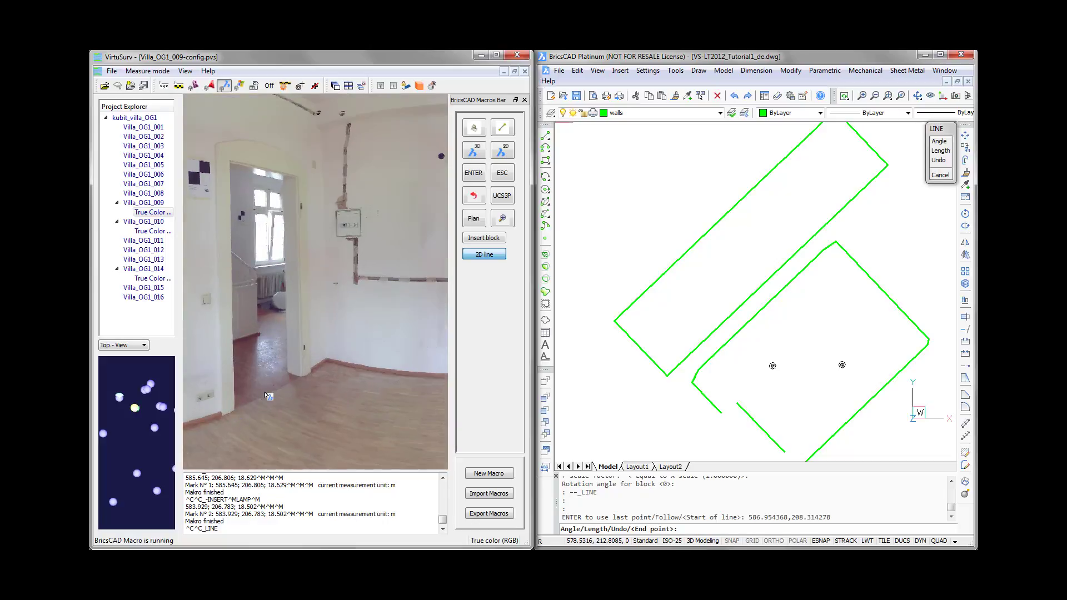
{"action": "left_click", "coordinate": [297, 378]}
- Open the Villa_OG1_010 scan, continue the 2D line across the wide passage's floor corners, and end the line macro
{"action": "scroll", "coordinate": [298, 377], "scroll_direction": "down", "scroll_amount": 5}
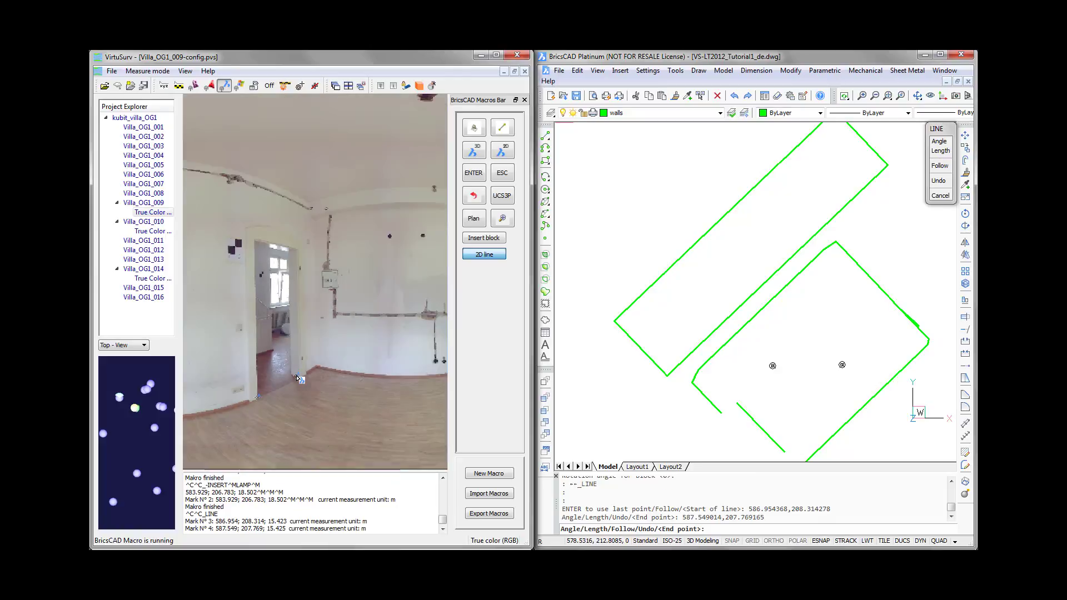
{"action": "left_click_drag", "start_coordinate": [382, 321], "coordinate": [311, 319]}
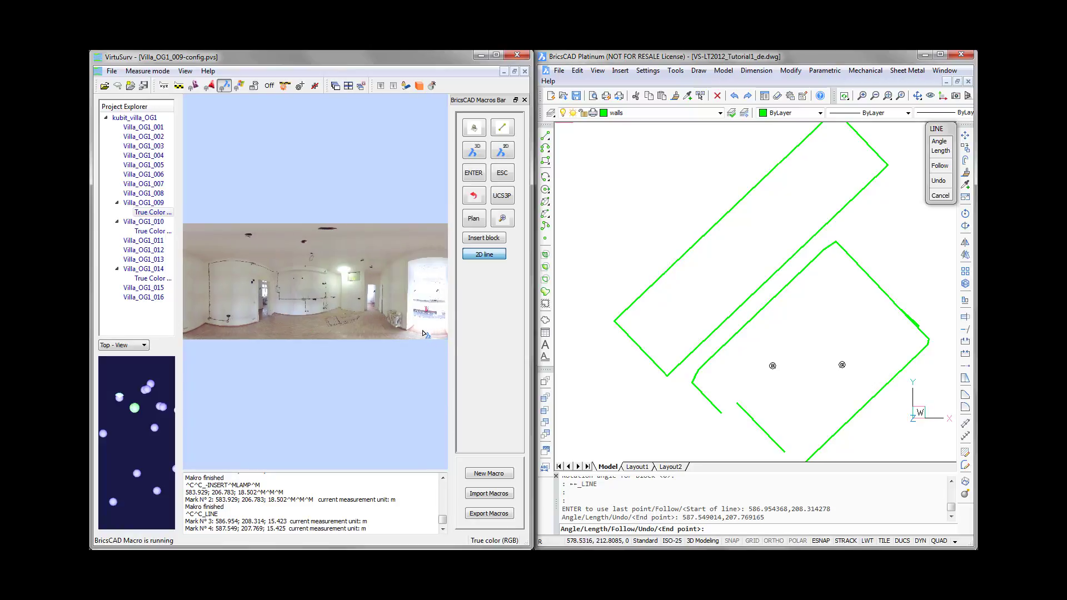
{"action": "double_click", "coordinate": [143, 231]}
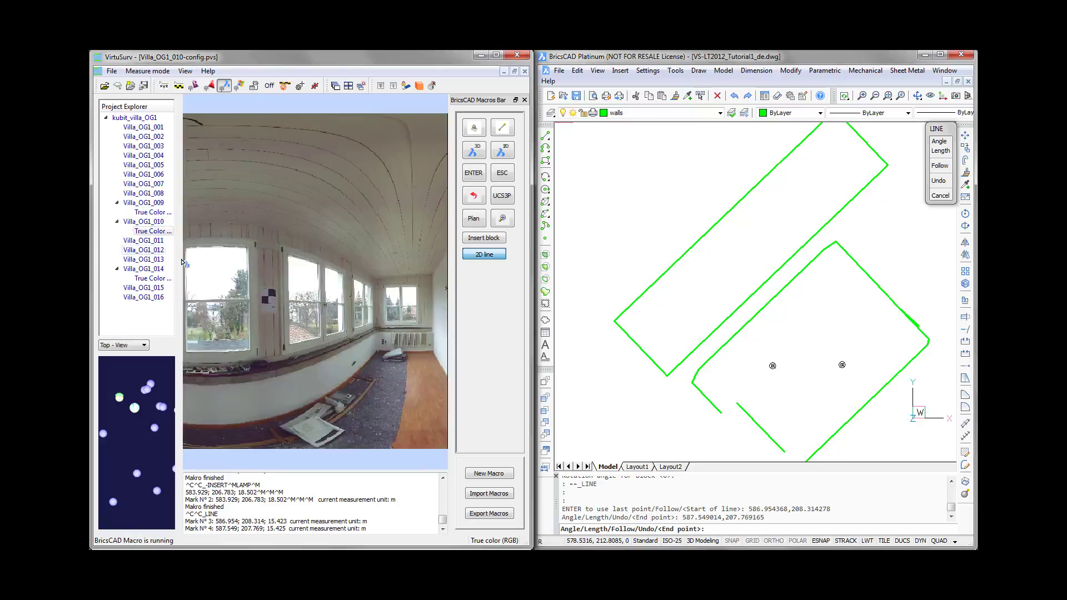
{"action": "left_click_drag", "start_coordinate": [388, 365], "coordinate": [170, 353]}
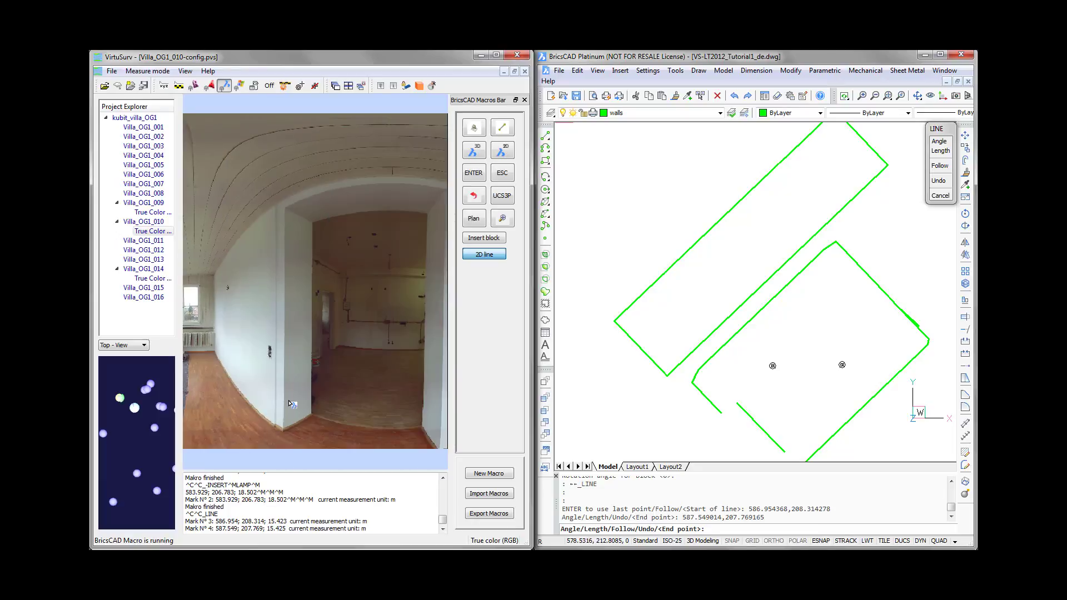
{"action": "scroll", "coordinate": [291, 402], "scroll_direction": "down", "scroll_amount": 1}
{"action": "scroll", "coordinate": [299, 397], "scroll_direction": "up", "scroll_amount": 1}
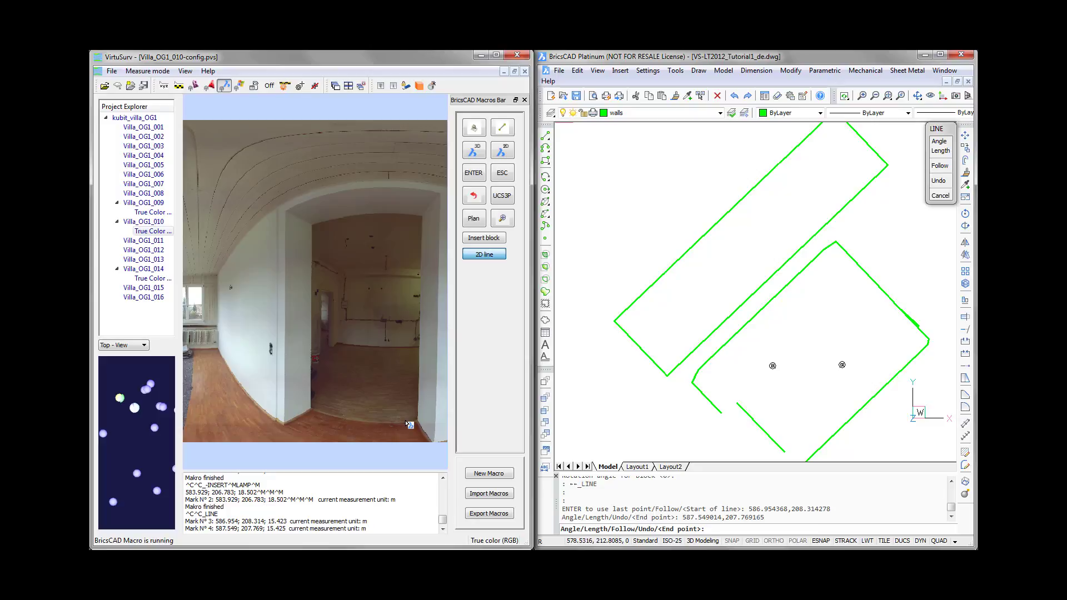
{"action": "left_click", "coordinate": [426, 424]}
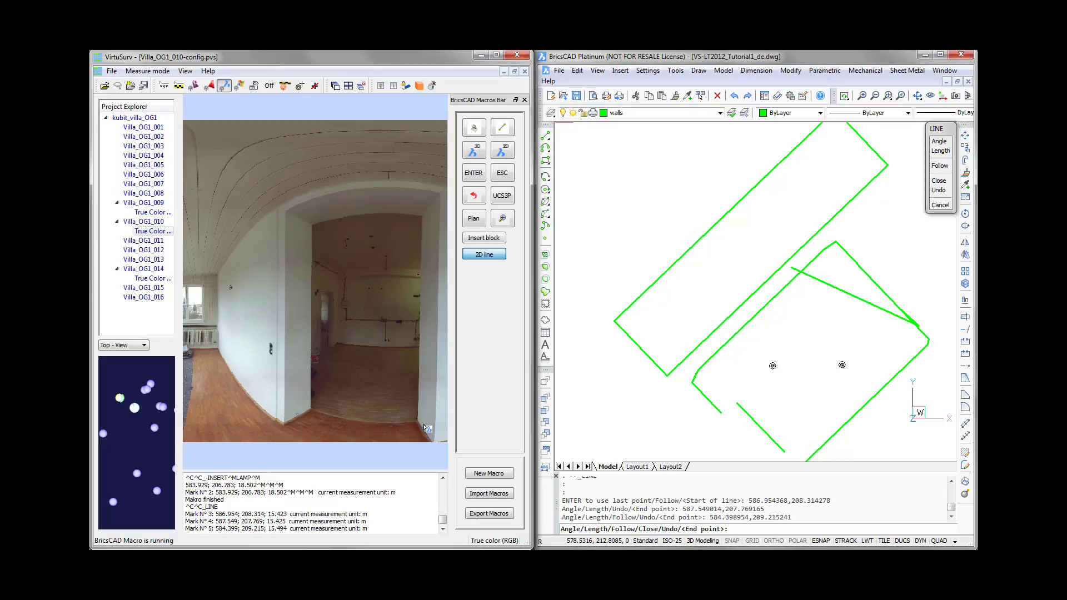
{"action": "left_click", "coordinate": [425, 427]}
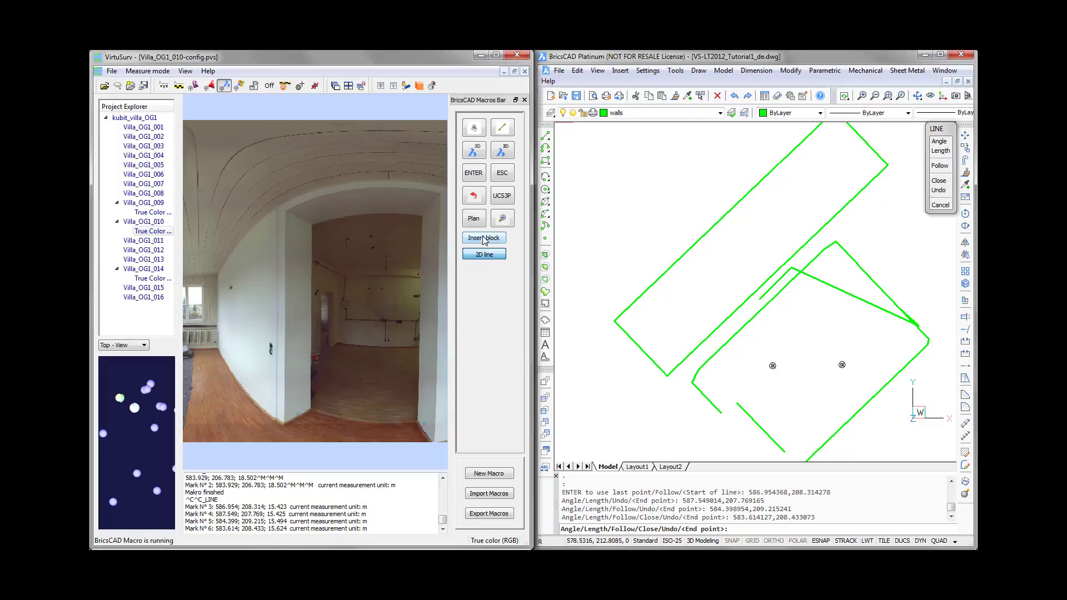
{"action": "left_click", "coordinate": [502, 174]}
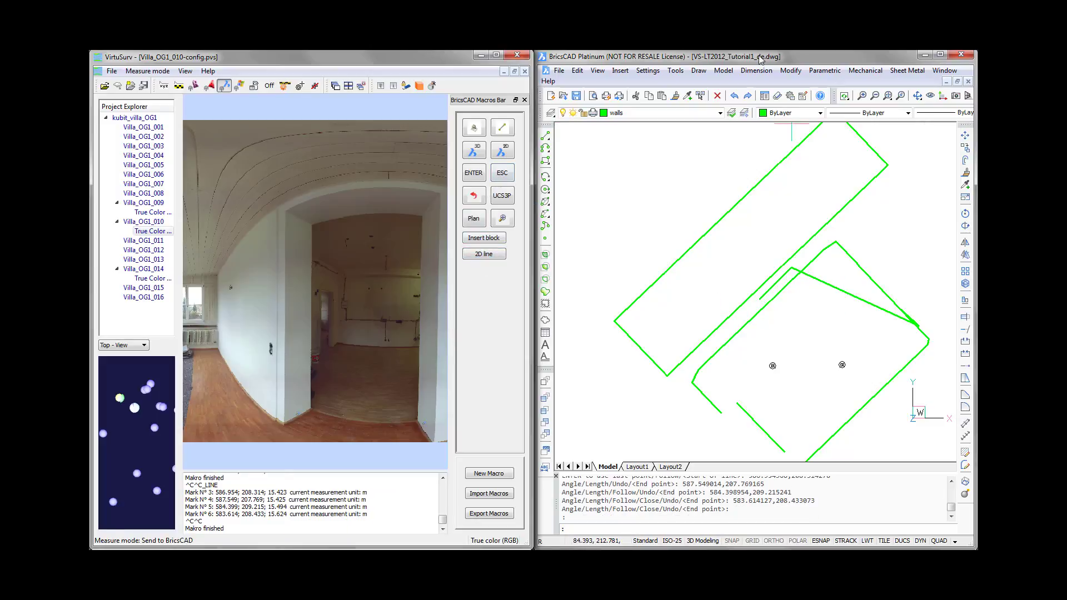
- Switch to BricsCAD and delete the diagonal line connecting the doorway line to the passage line
{"action": "left_click", "coordinate": [819, 59]}
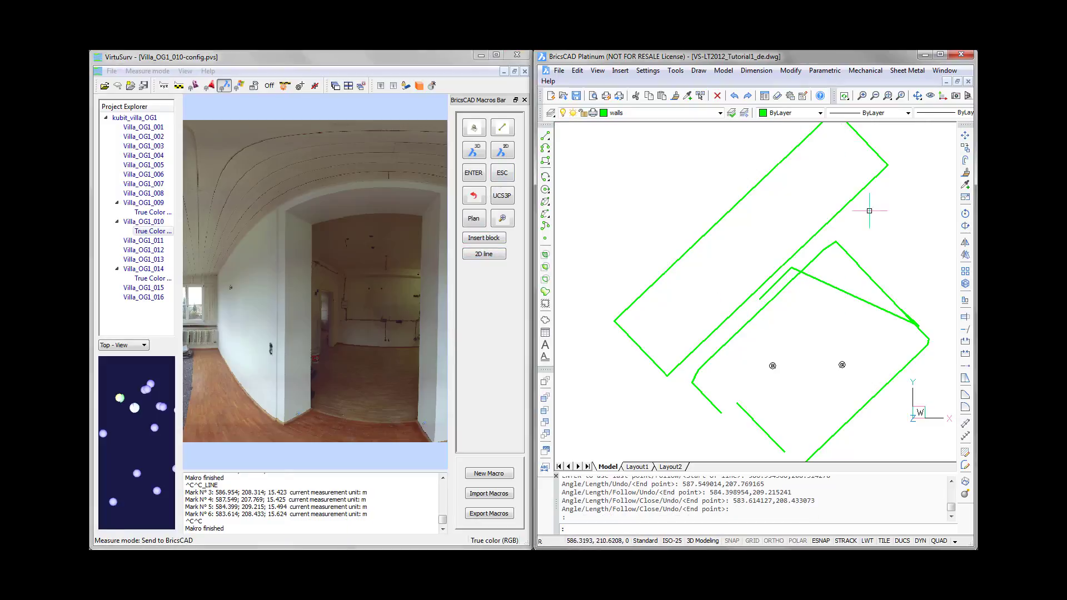
{"action": "left_click", "coordinate": [838, 288]}
{"action": "key", "text": "Delete"}
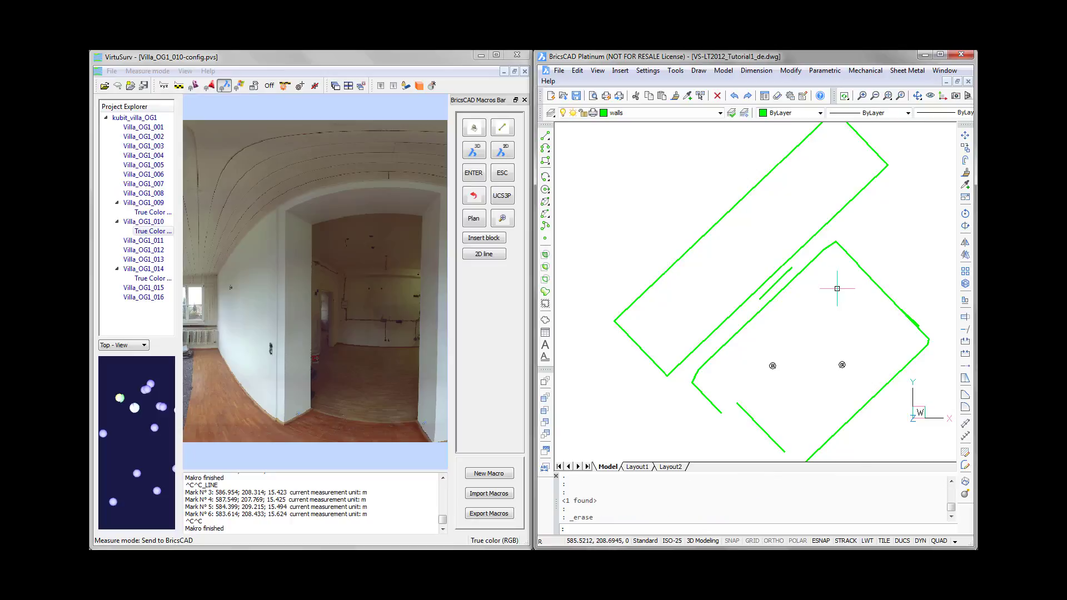
- Move the passage line and the doorway line to the door_dim layer and clear the selection
{"action": "scroll", "coordinate": [788, 260], "scroll_direction": "up", "scroll_amount": 4}
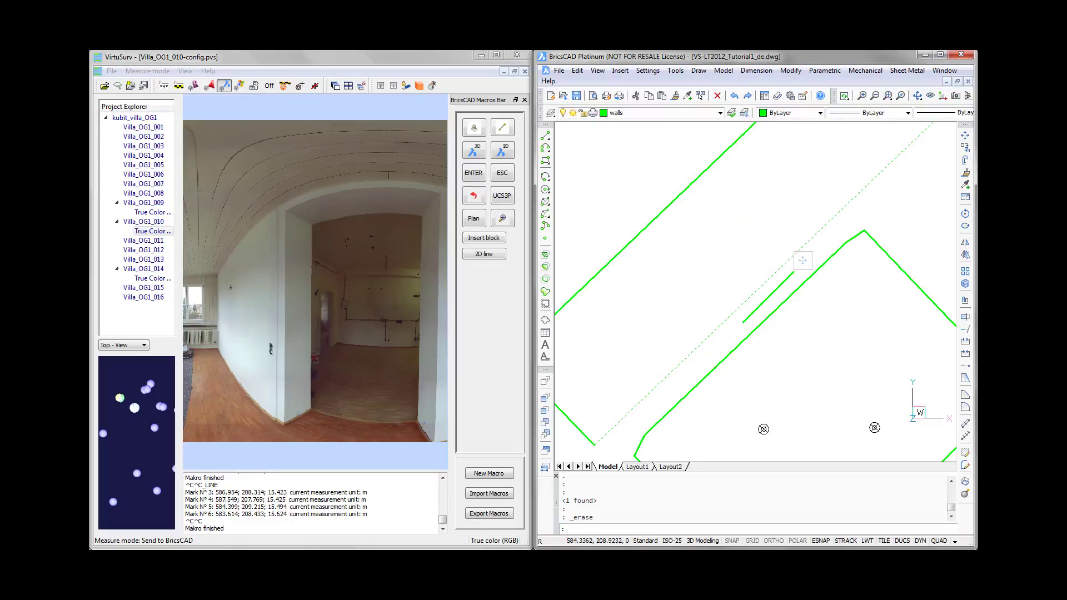
{"action": "scroll", "coordinate": [776, 316], "scroll_direction": "down", "scroll_amount": 3}
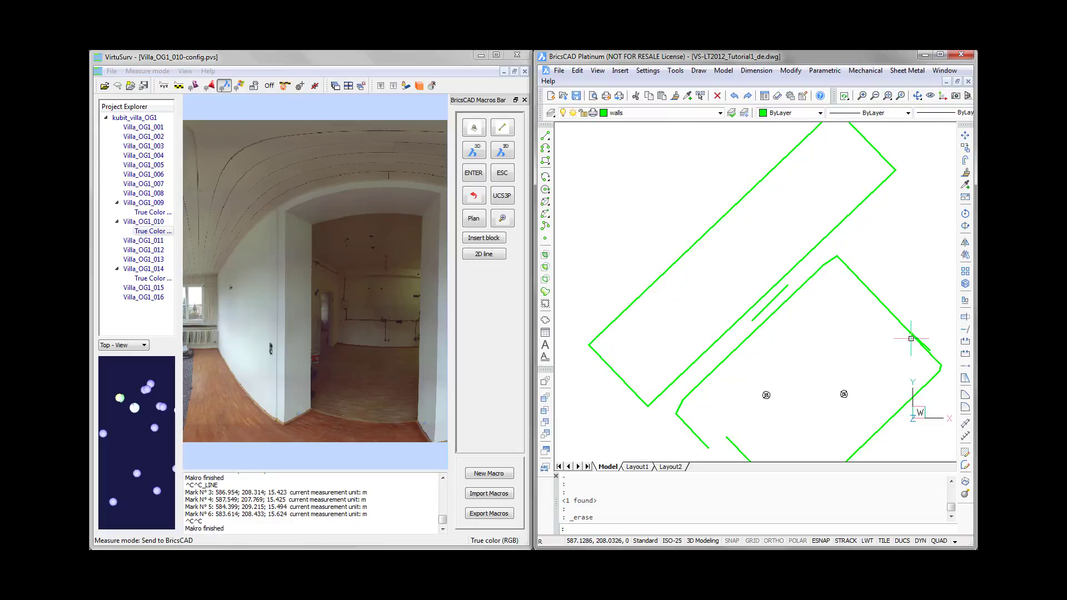
{"action": "left_click", "coordinate": [770, 304]}
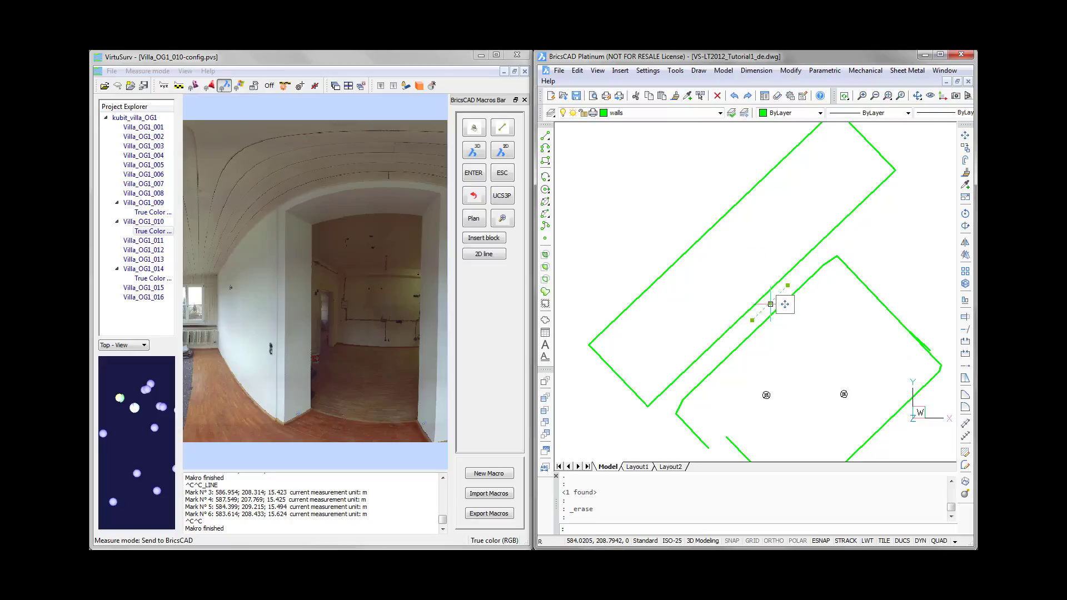
{"action": "left_click", "coordinate": [929, 348]}
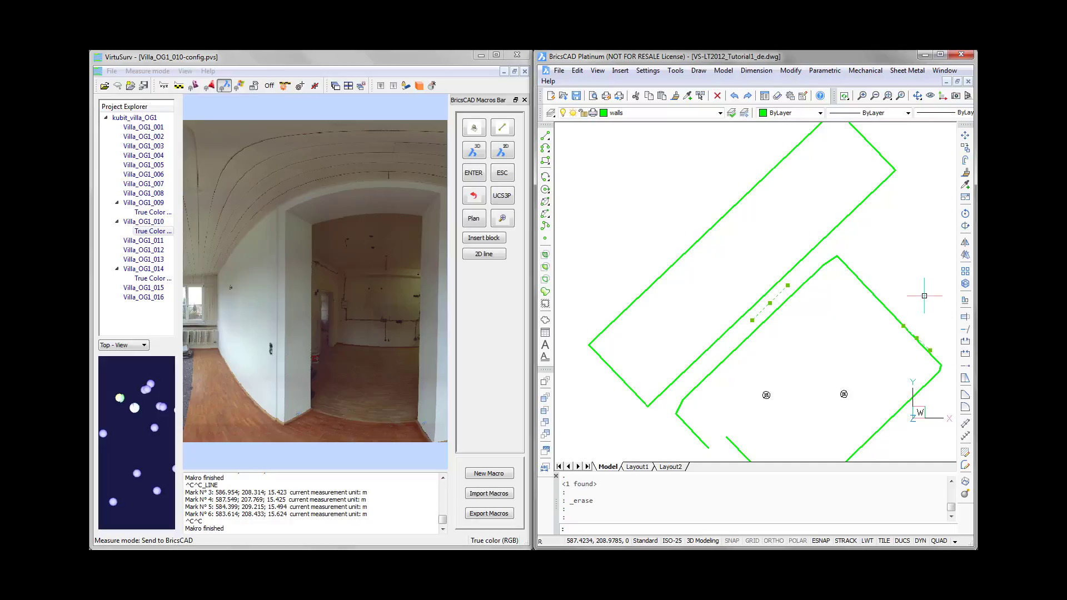
{"action": "left_click", "coordinate": [720, 113]}
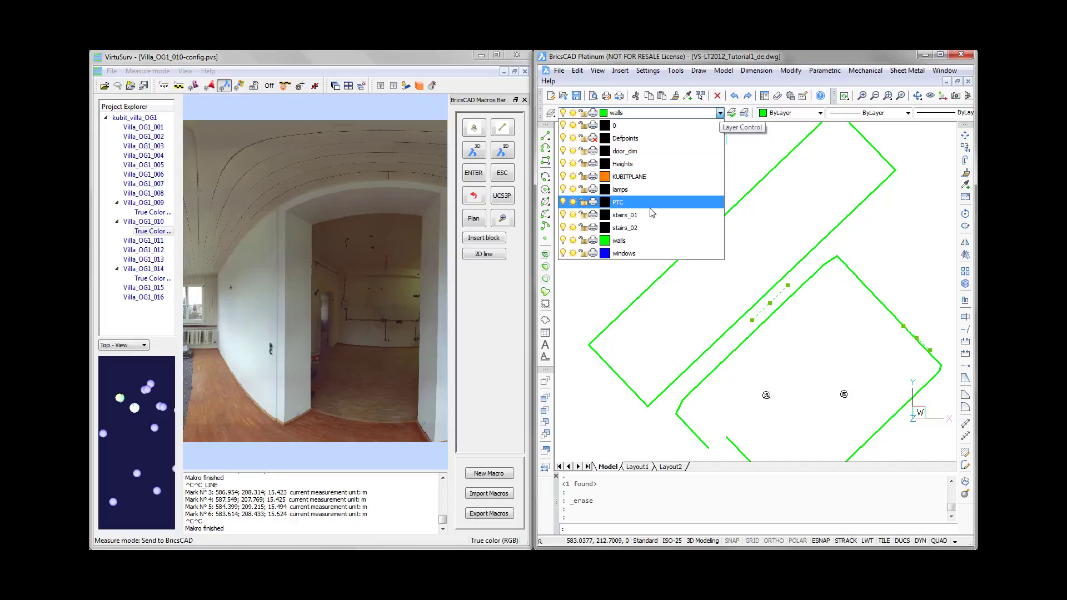
{"action": "left_click", "coordinate": [644, 156]}
{"action": "key", "text": "Escape"}
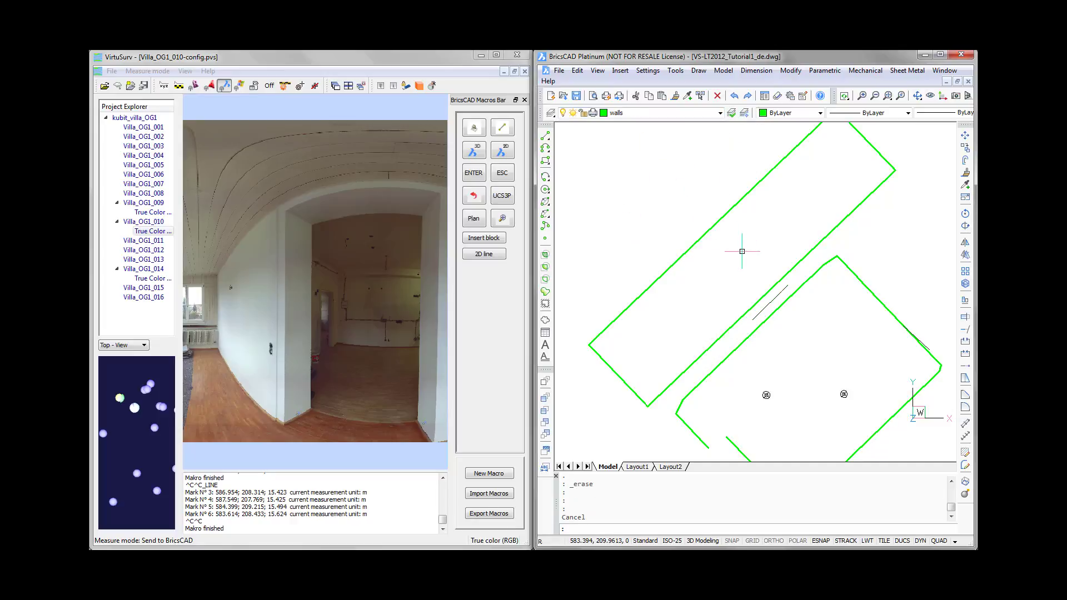
- Open the Villa_OG1_014 scan, draw a 2D line along the wall behind the stair railing, and end the line macro
{"action": "middle_click_drag", "start_coordinate": [800, 298], "coordinate": [788, 253]}
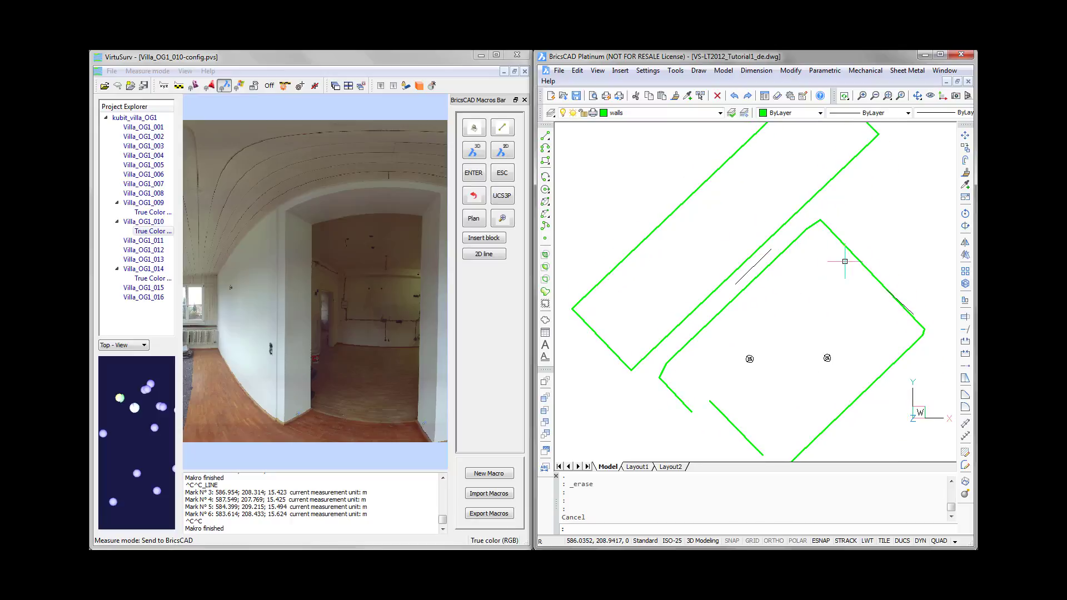
{"action": "scroll", "coordinate": [844, 261], "scroll_direction": "down", "scroll_amount": 2}
{"action": "middle_click_drag", "start_coordinate": [862, 256], "coordinate": [797, 294]}
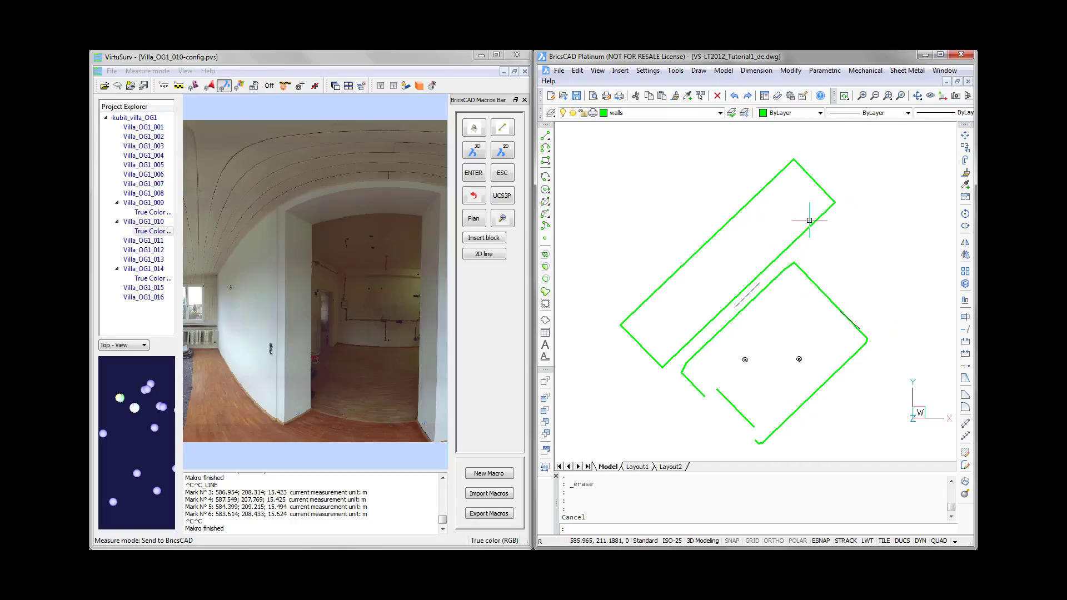
{"action": "double_click", "coordinate": [162, 276]}
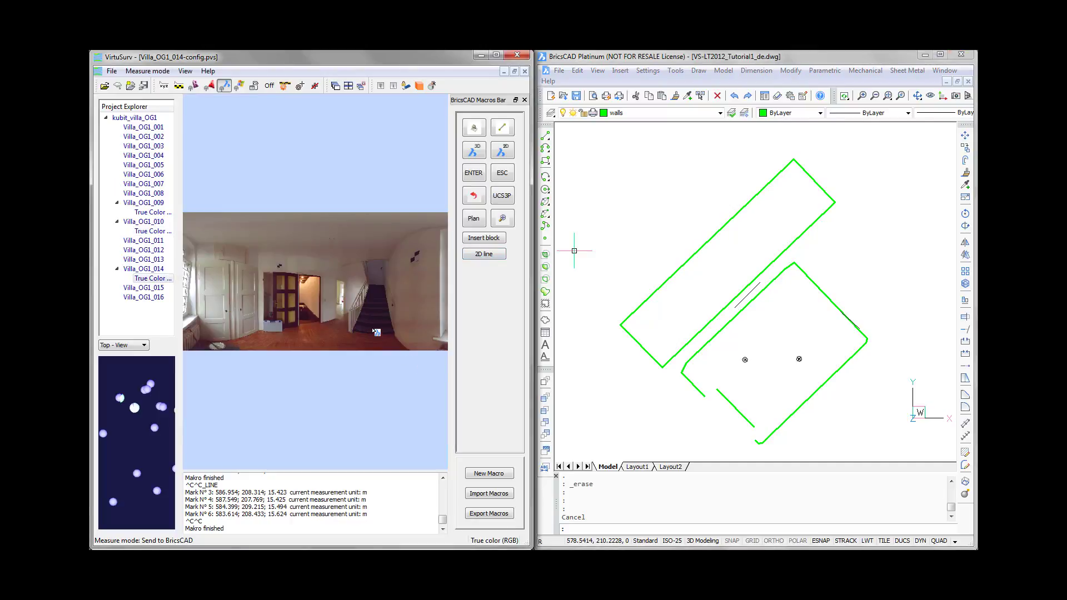
{"action": "scroll", "coordinate": [364, 327], "scroll_direction": "up", "scroll_amount": 2}
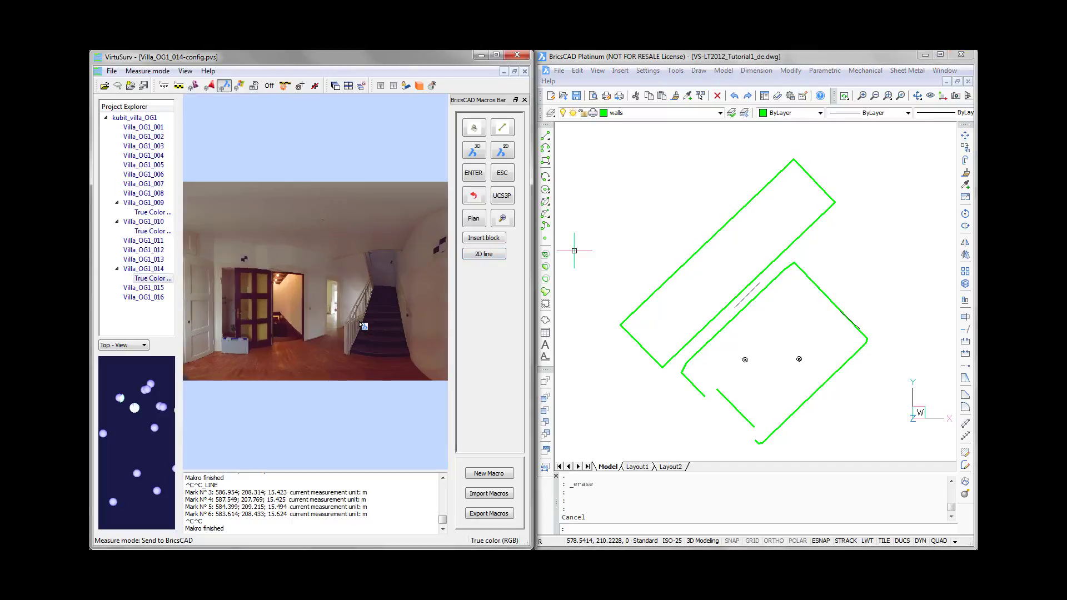
{"action": "scroll", "coordinate": [364, 326], "scroll_direction": "up", "scroll_amount": 1}
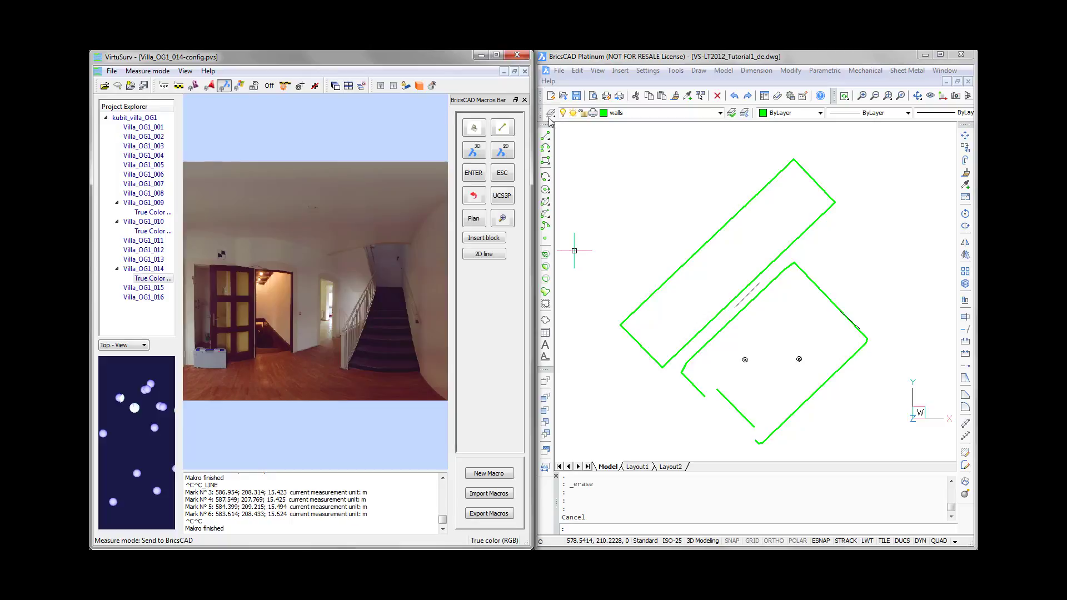
{"action": "left_click", "coordinate": [493, 255]}
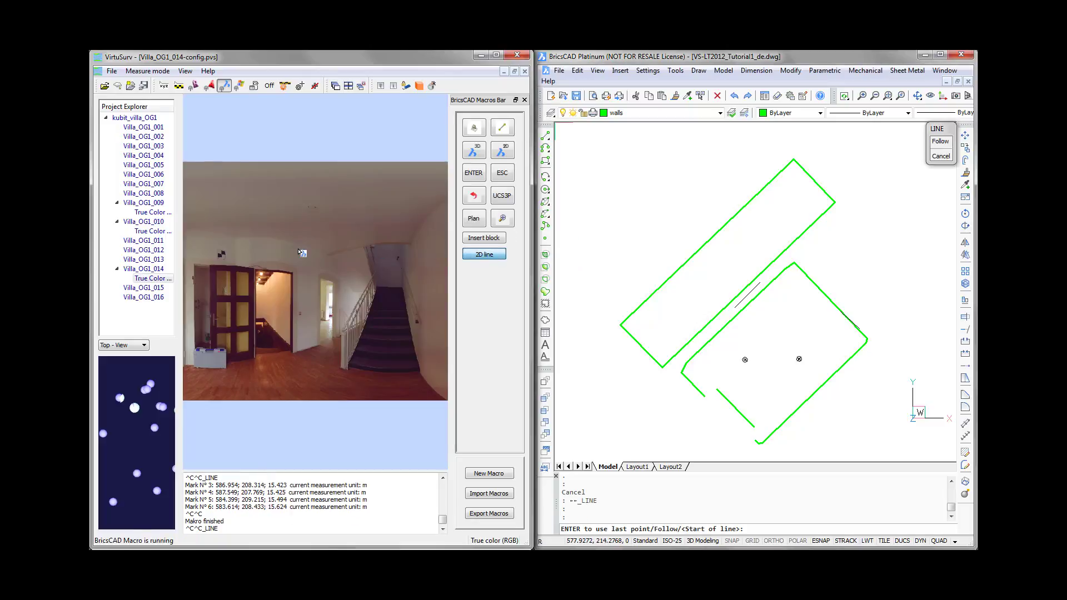
{"action": "left_click", "coordinate": [349, 273]}
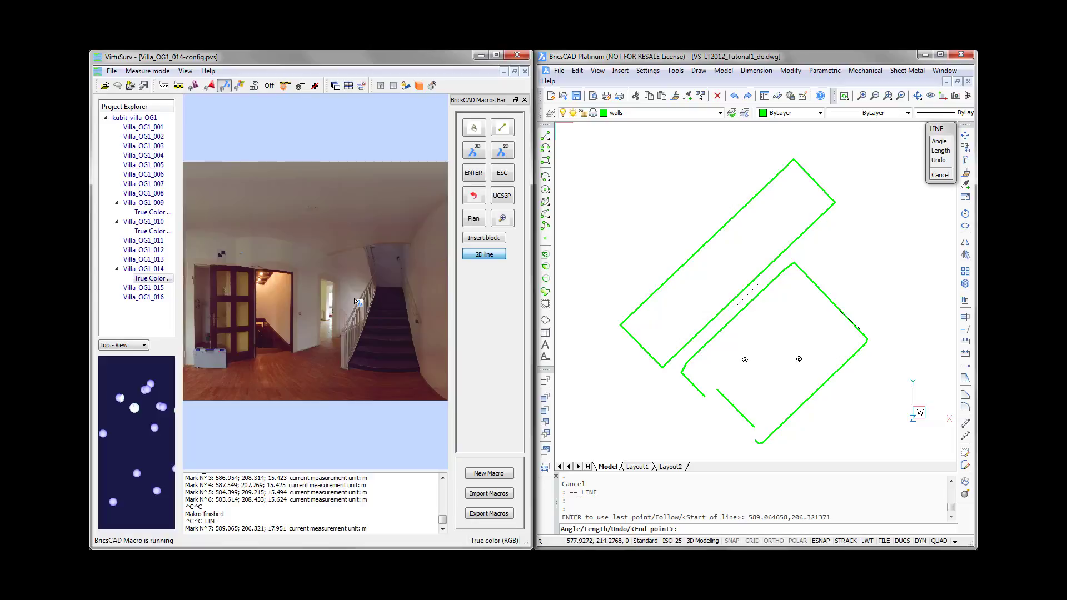
{"action": "left_click", "coordinate": [355, 300]}
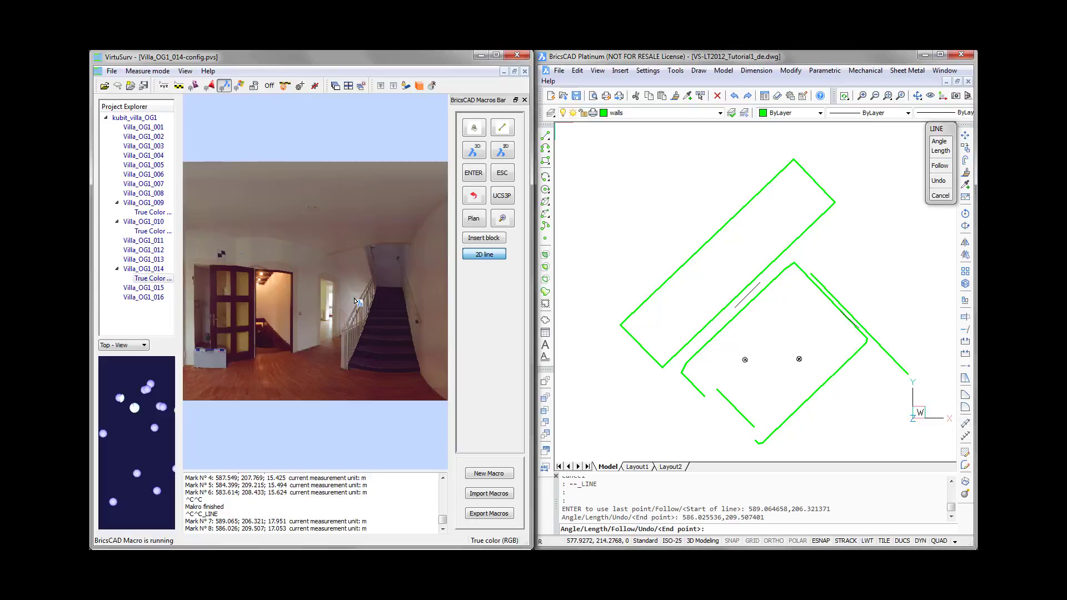
{"action": "left_click", "coordinate": [503, 173]}
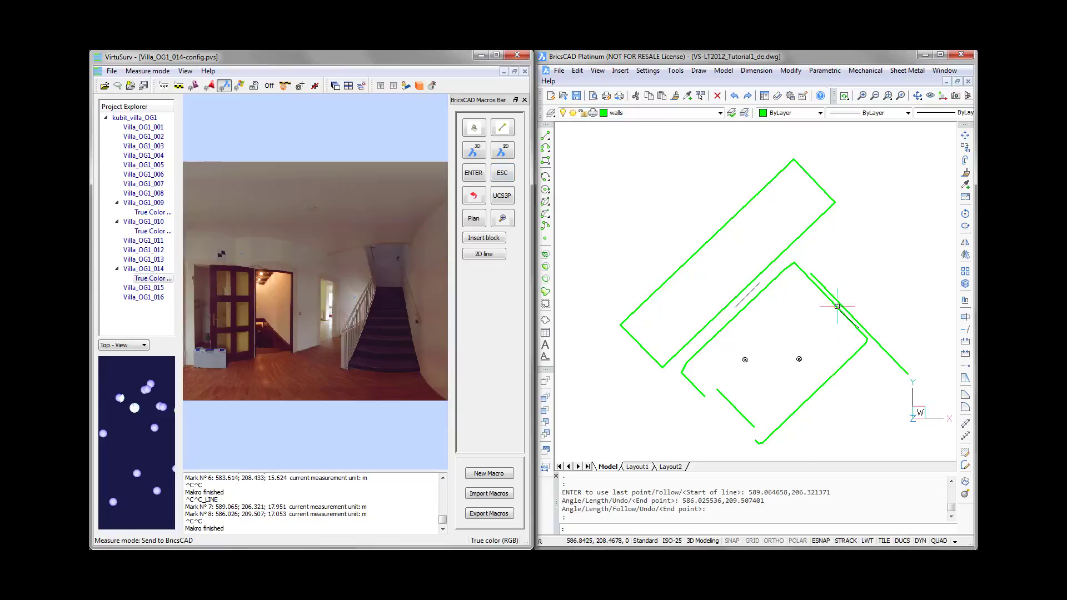
- Draw the wall on the opposite side of the staircase as a separate 2D line and end the line macro
{"action": "middle_click_drag", "start_coordinate": [838, 302], "coordinate": [755, 307]}
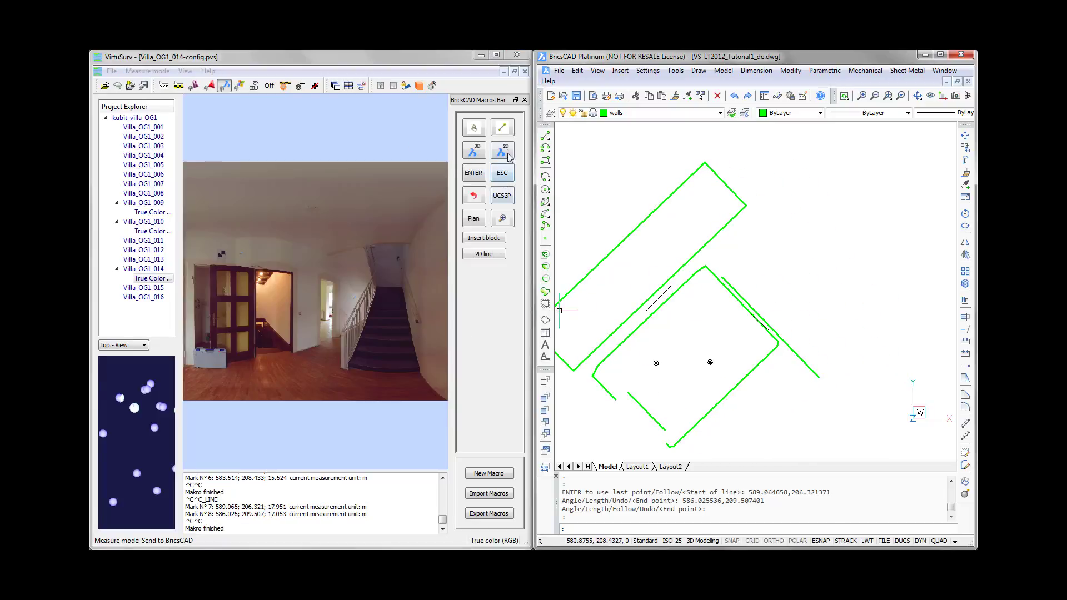
{"action": "left_click", "coordinate": [483, 254]}
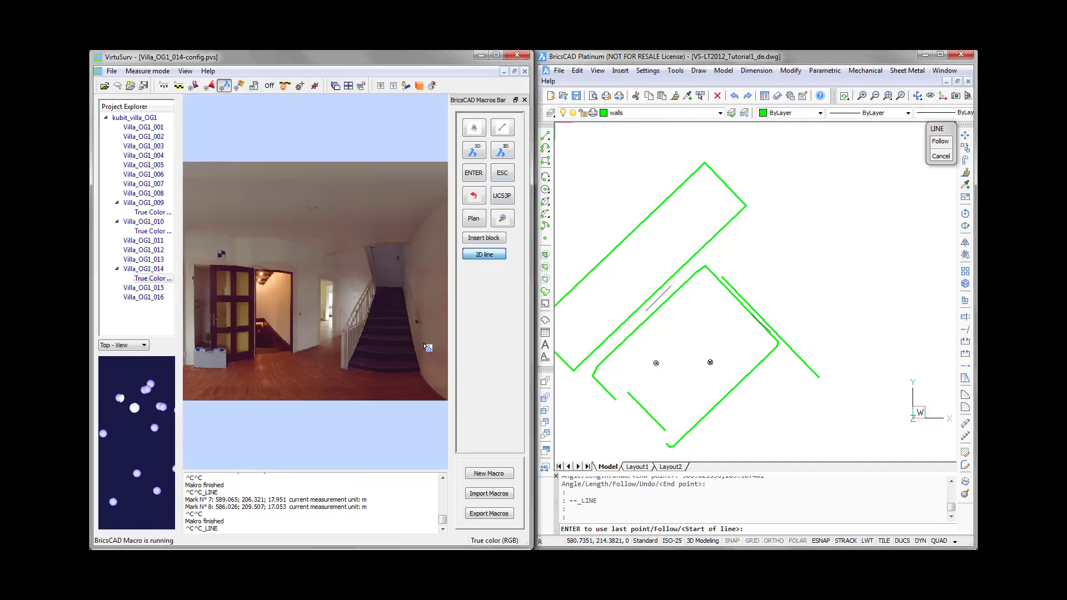
{"action": "left_click", "coordinate": [416, 277]}
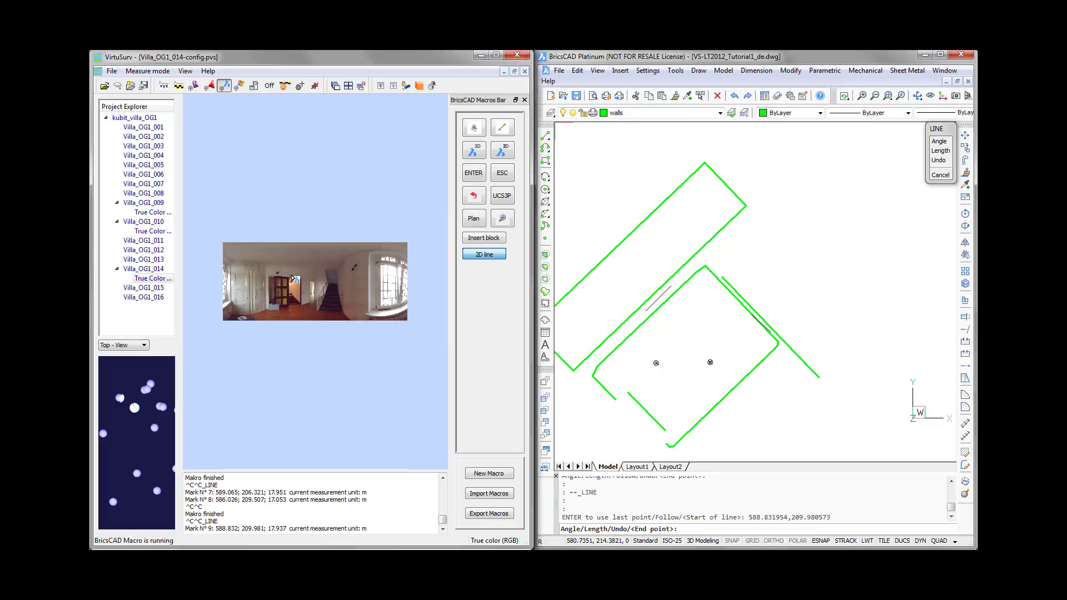
{"action": "middle_click_drag", "start_coordinate": [244, 272], "coordinate": [392, 275]}
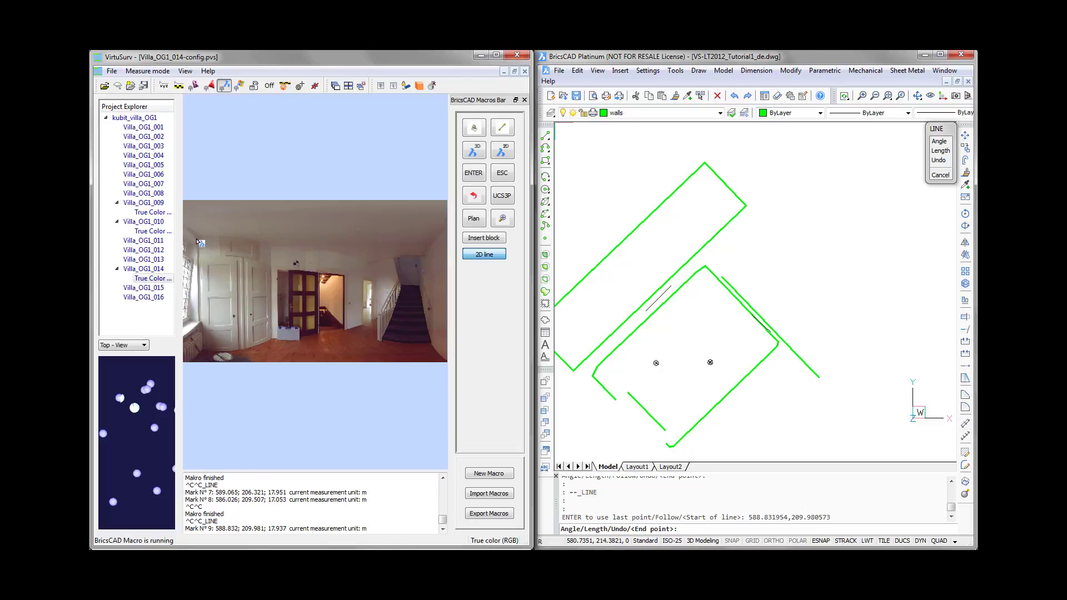
{"action": "left_click", "coordinate": [298, 288]}
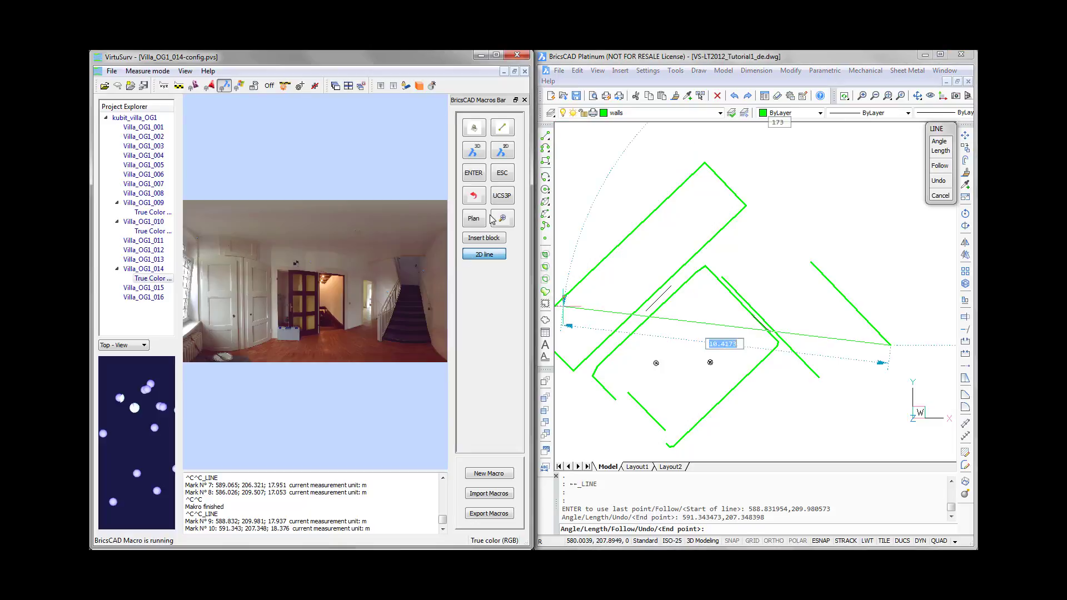
{"action": "left_click", "coordinate": [506, 174]}
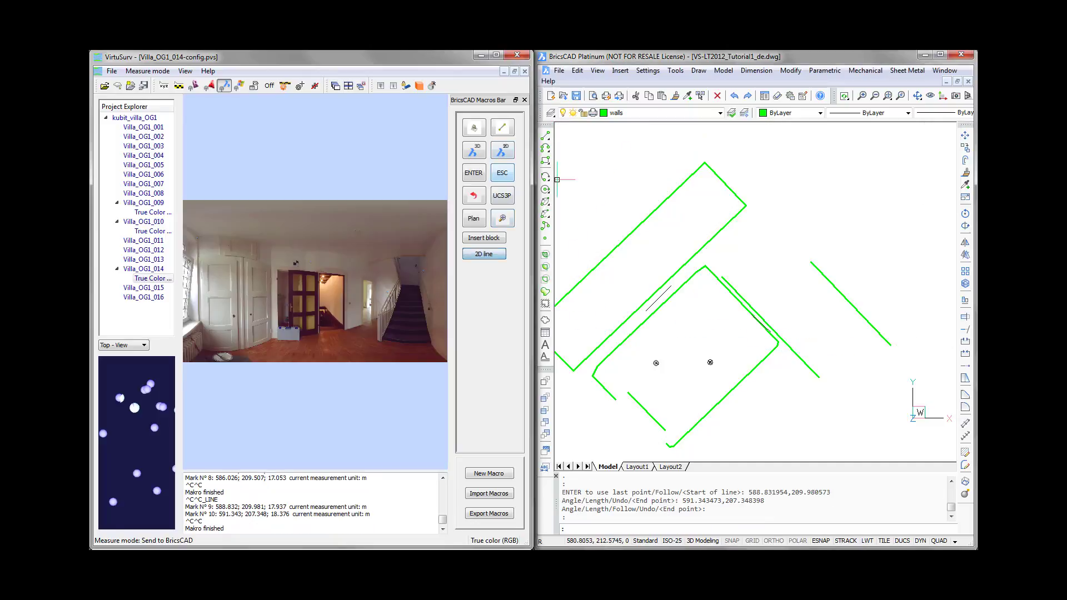
- Make stairs_01 the current layer and draw a 2D line along the railing-side stair edge from the bottom to the top step
{"action": "left_click", "coordinate": [720, 115]}
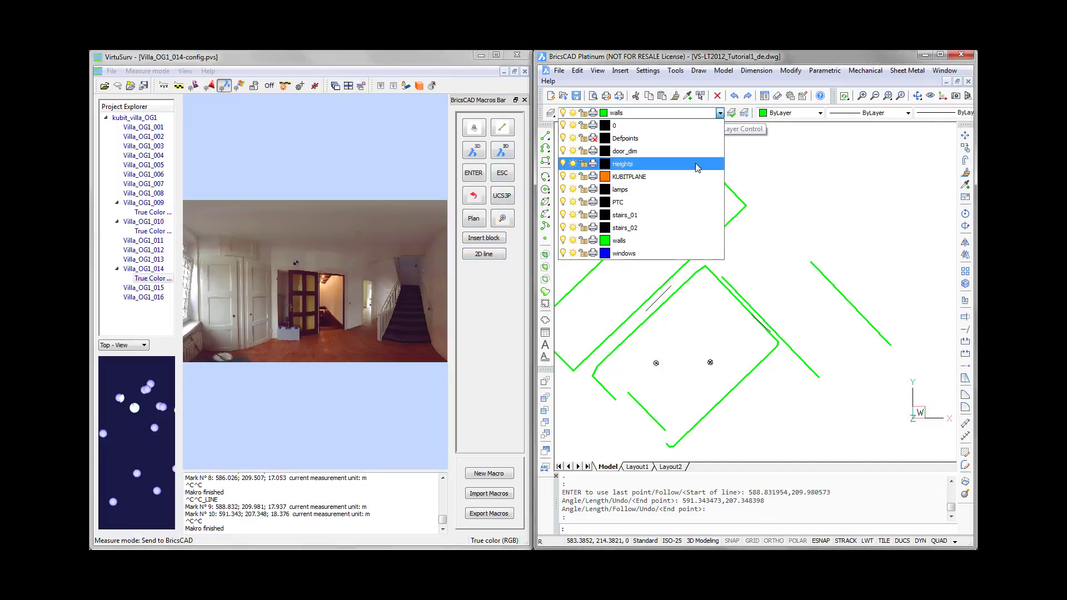
{"action": "left_click", "coordinate": [635, 220]}
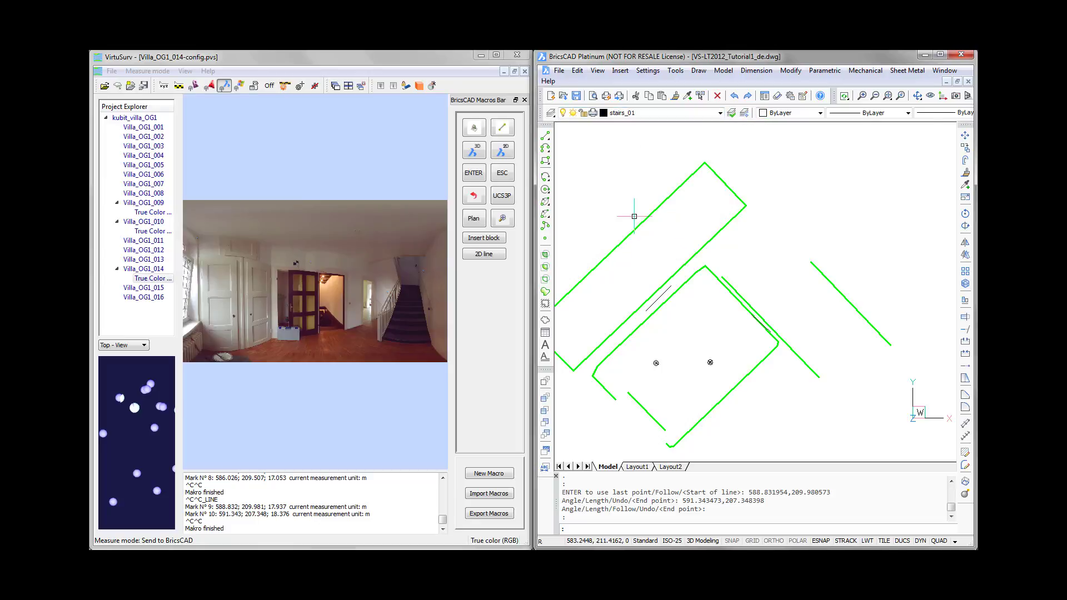
{"action": "left_click", "coordinate": [491, 257]}
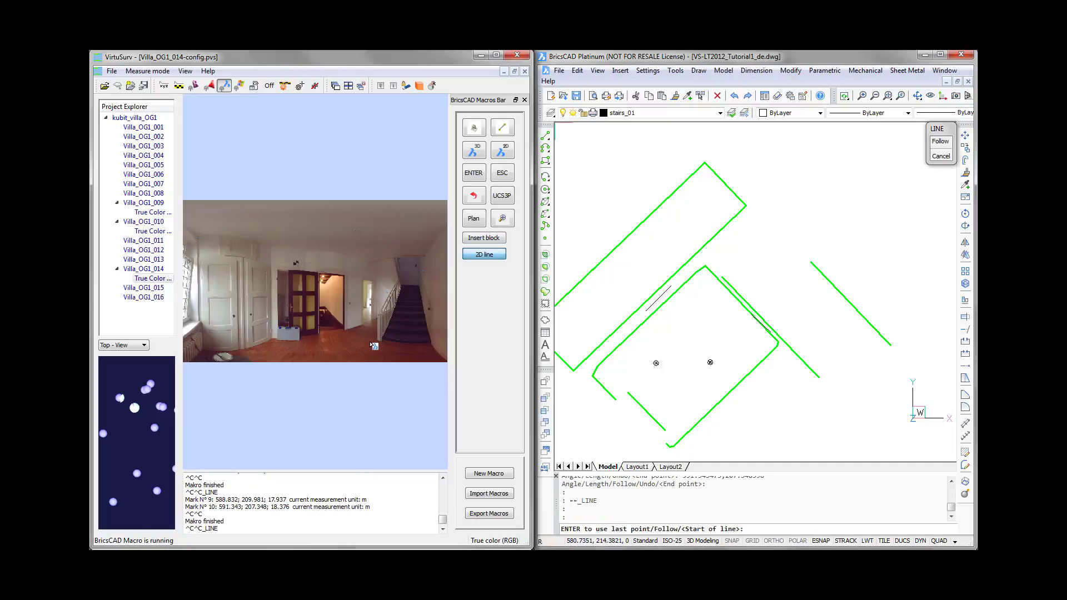
{"action": "left_click_drag", "start_coordinate": [403, 372], "coordinate": [200, 373]}
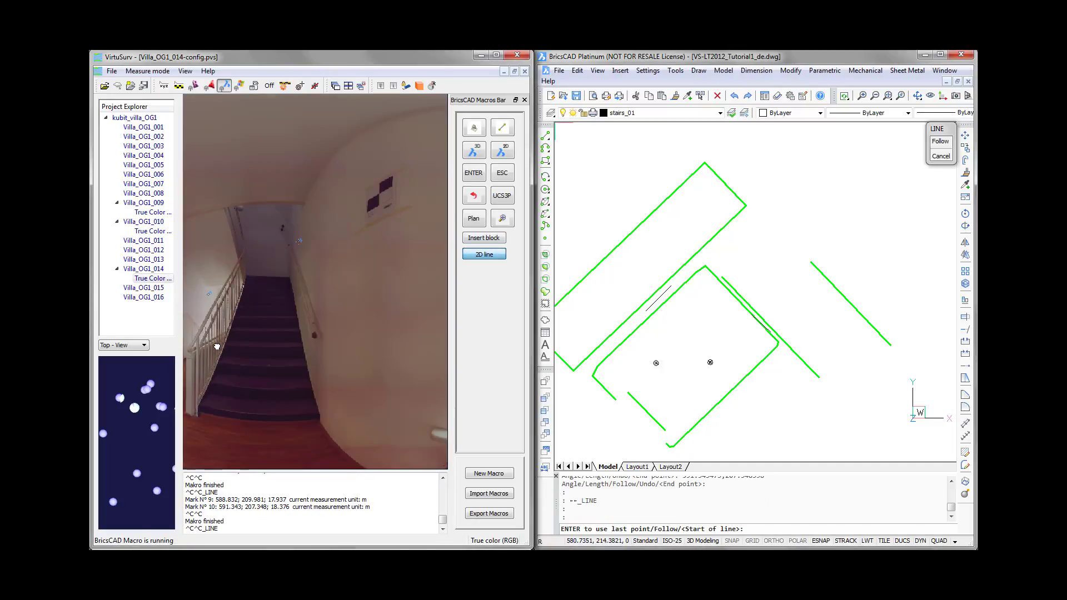
{"action": "scroll", "coordinate": [199, 413], "scroll_direction": "up", "scroll_amount": 1}
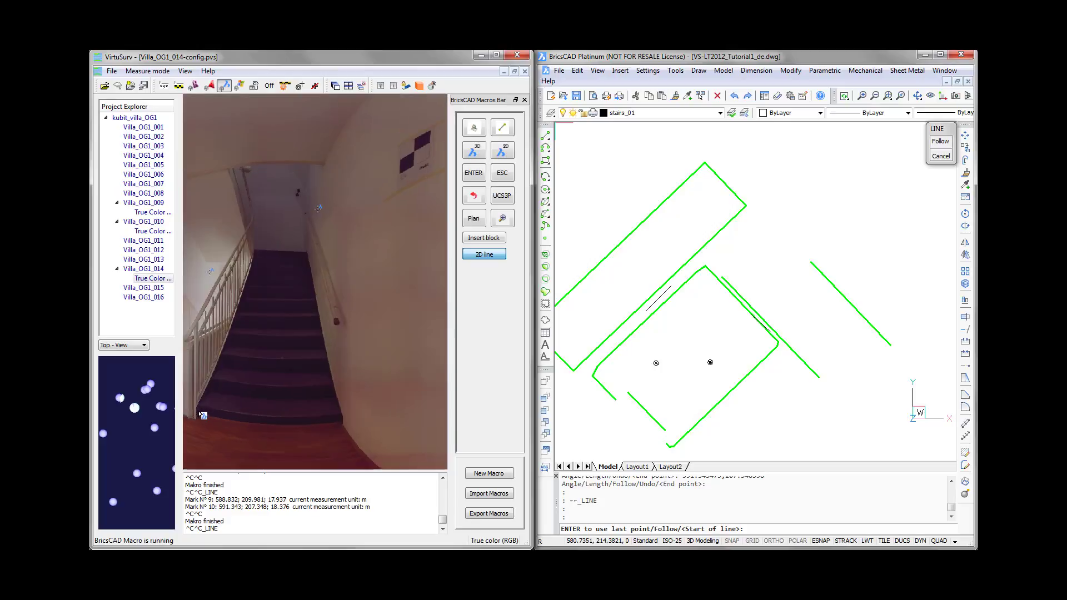
{"action": "left_click", "coordinate": [200, 414]}
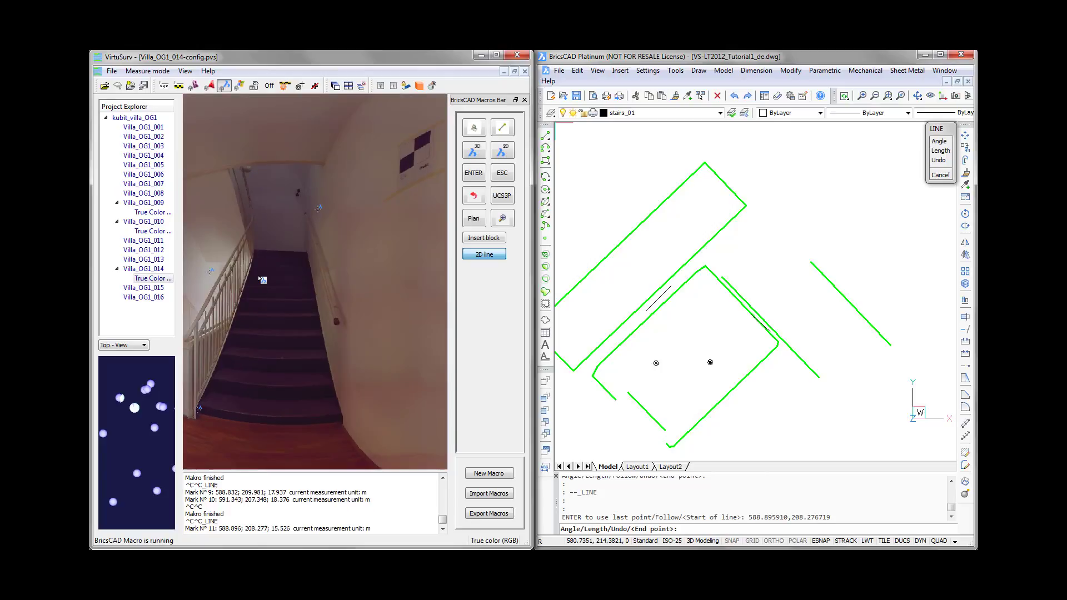
{"action": "scroll", "coordinate": [259, 266], "scroll_direction": "up", "scroll_amount": 1}
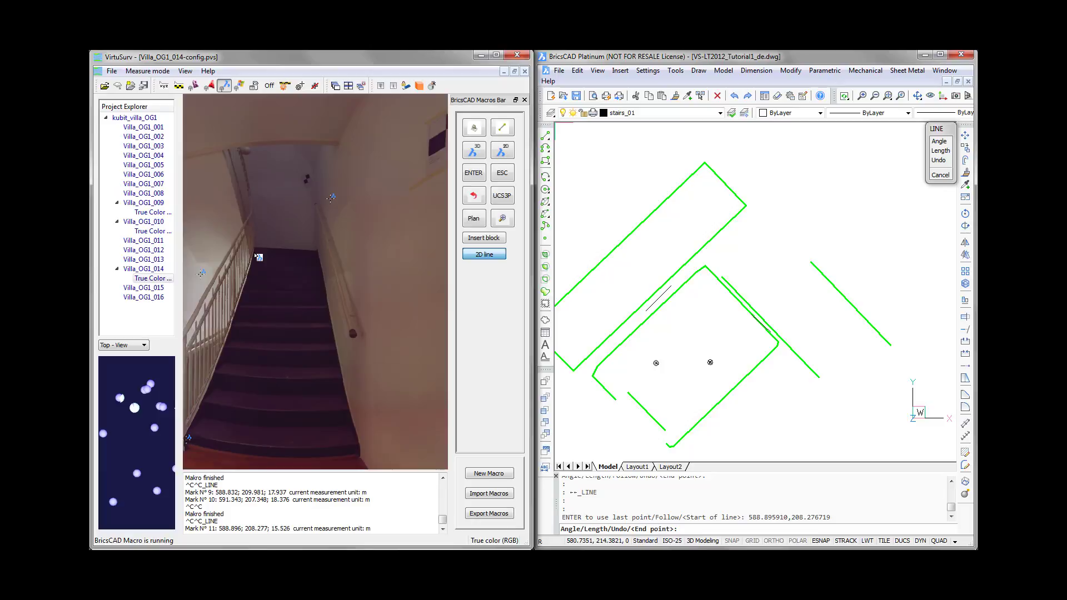
{"action": "left_click", "coordinate": [255, 255]}
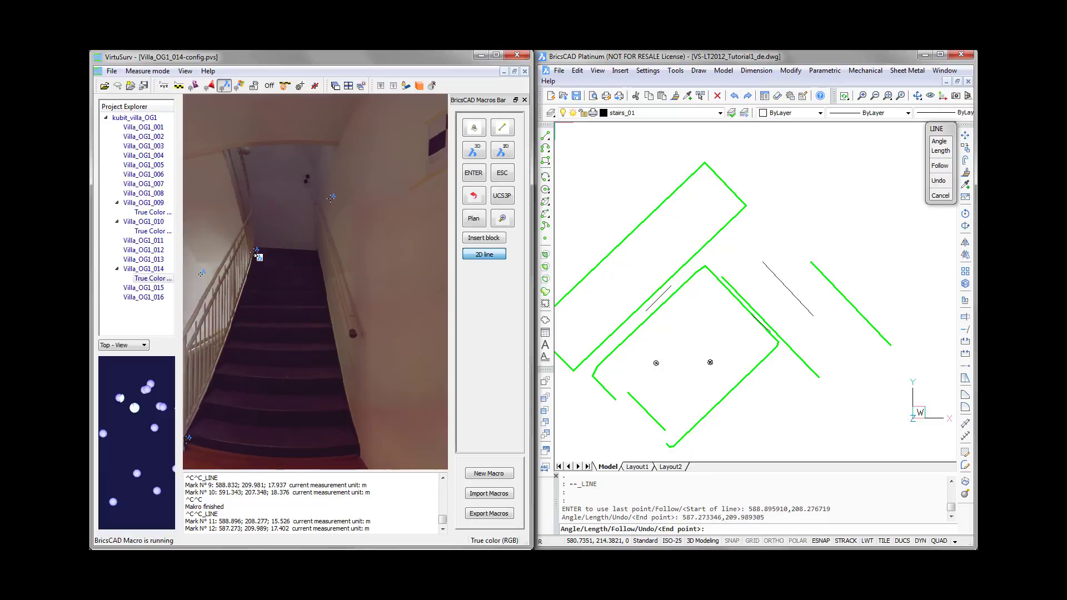
{"action": "left_click", "coordinate": [503, 174]}
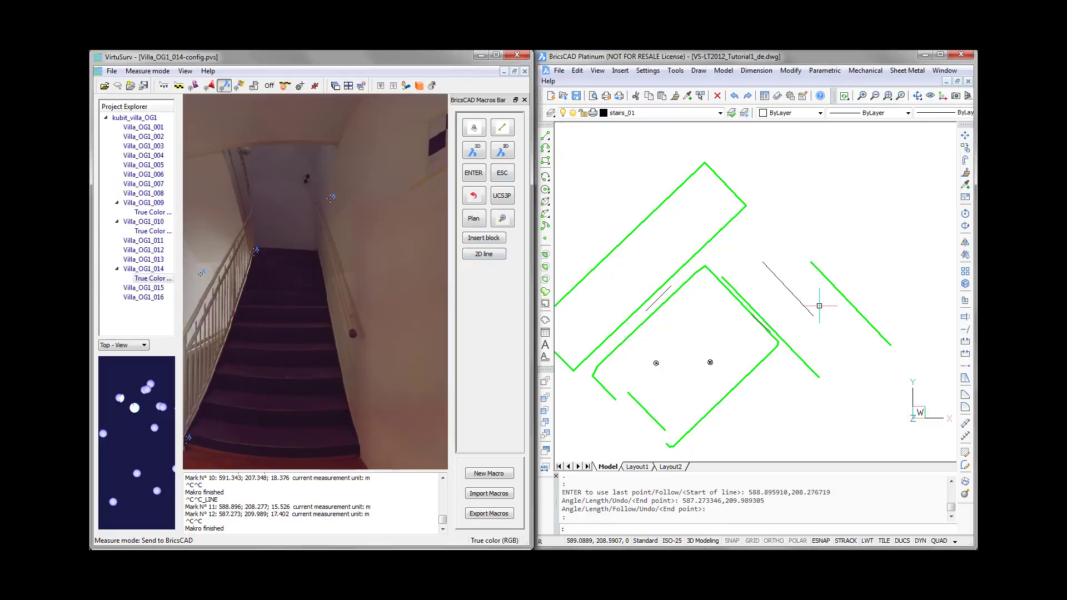
- Open the 2D line macro's definition, copy its command text, and close it without changes
{"action": "right_click", "coordinate": [479, 257]}
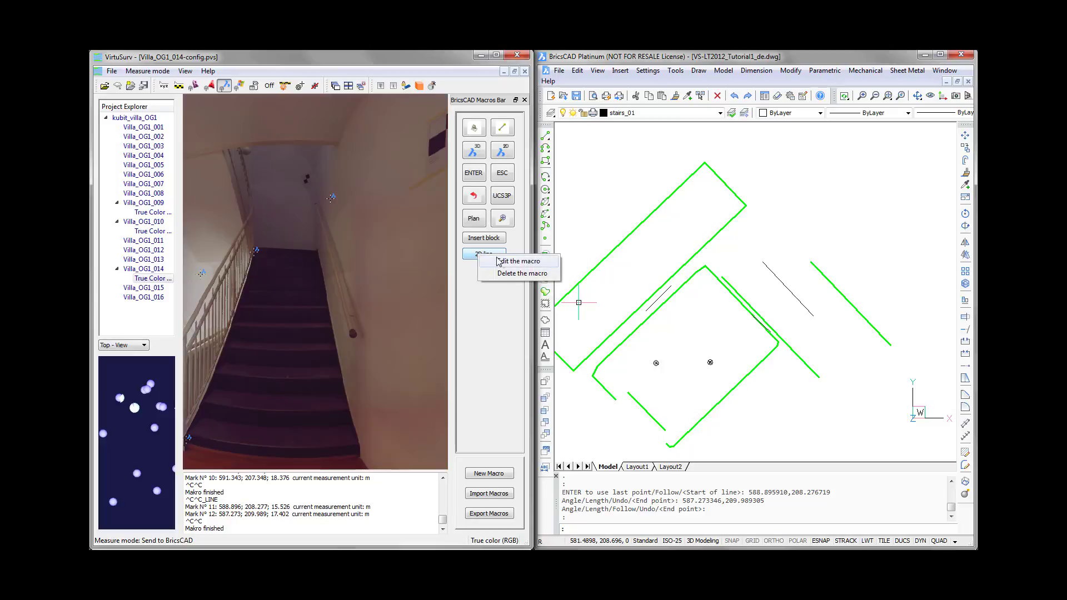
{"action": "left_click", "coordinate": [502, 260]}
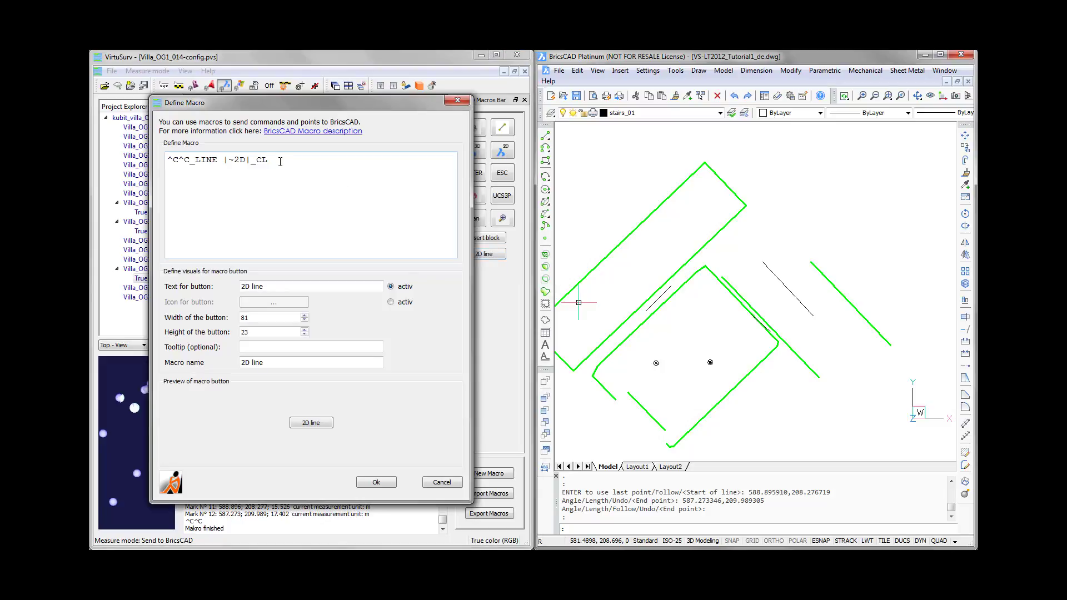
{"action": "left_click_drag", "start_coordinate": [273, 160], "coordinate": [160, 164]}
{"action": "key", "text": "ctrl+c"}
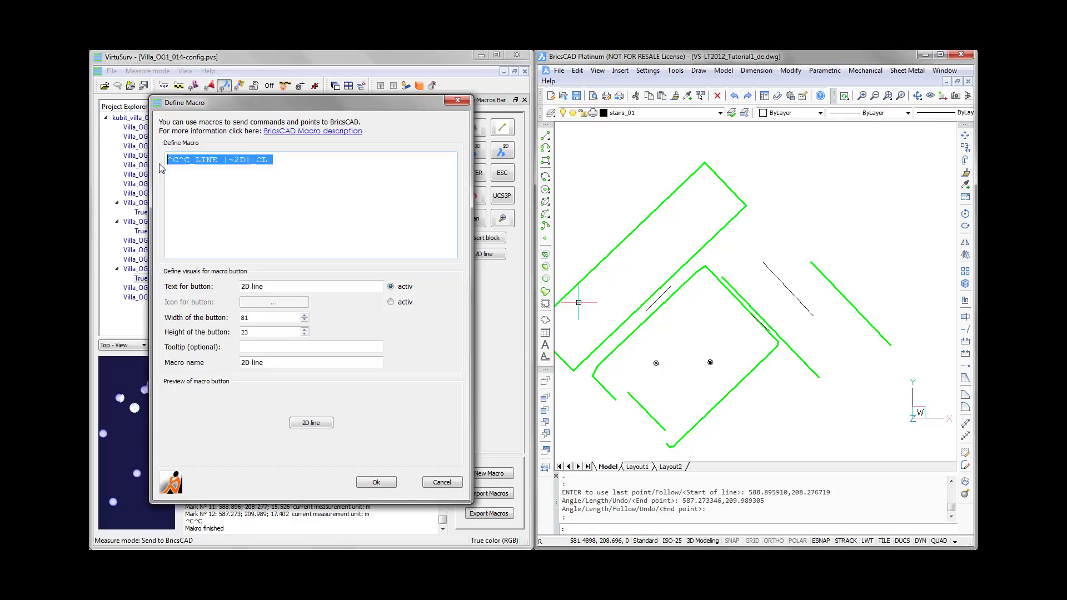
{"action": "left_click", "coordinate": [442, 482]}
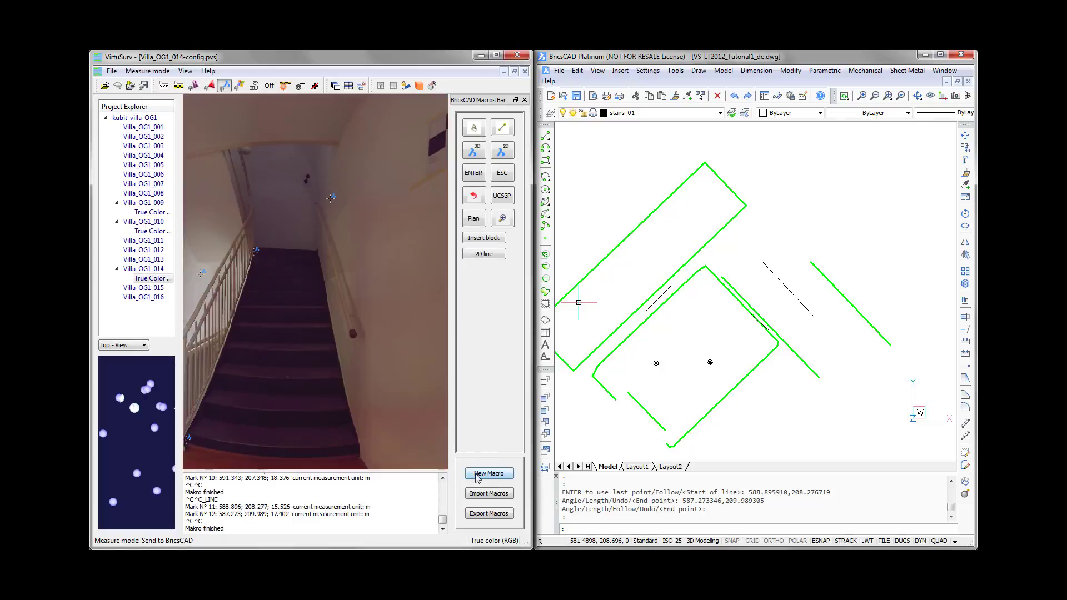
{"action": "left_click", "coordinate": [478, 475]}
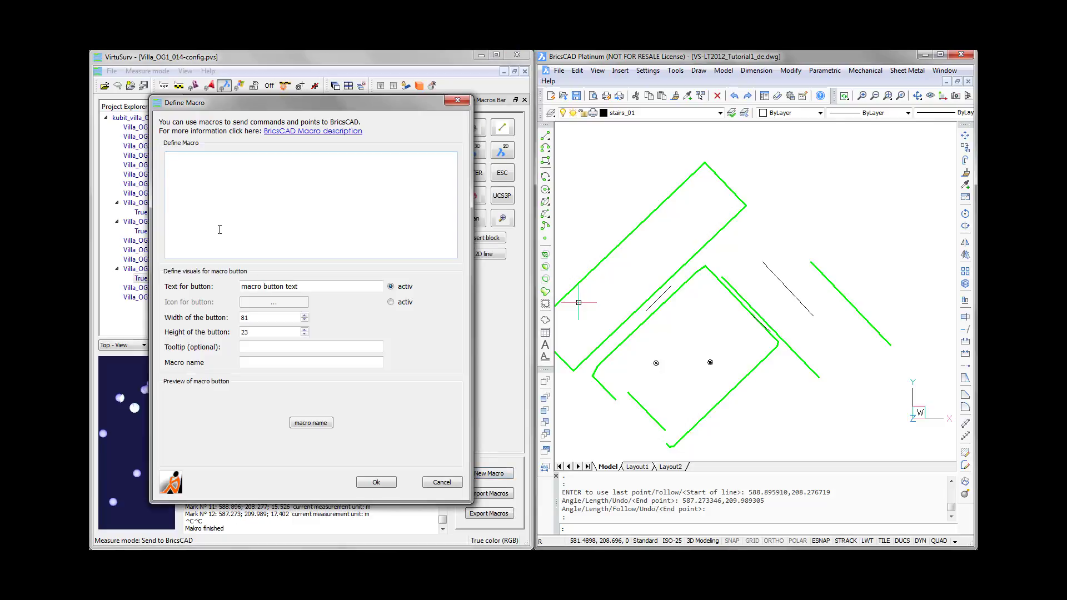
{"action": "key", "text": "ctrl+v"}
{"action": "left_click_drag", "start_coordinate": [229, 161], "coordinate": [234, 161]}
{"action": "type", "text": "@"}
{"action": "left_click_drag", "start_coordinate": [223, 160], "coordinate": [251, 161]}
{"action": "key", "text": "ctrl+c"}
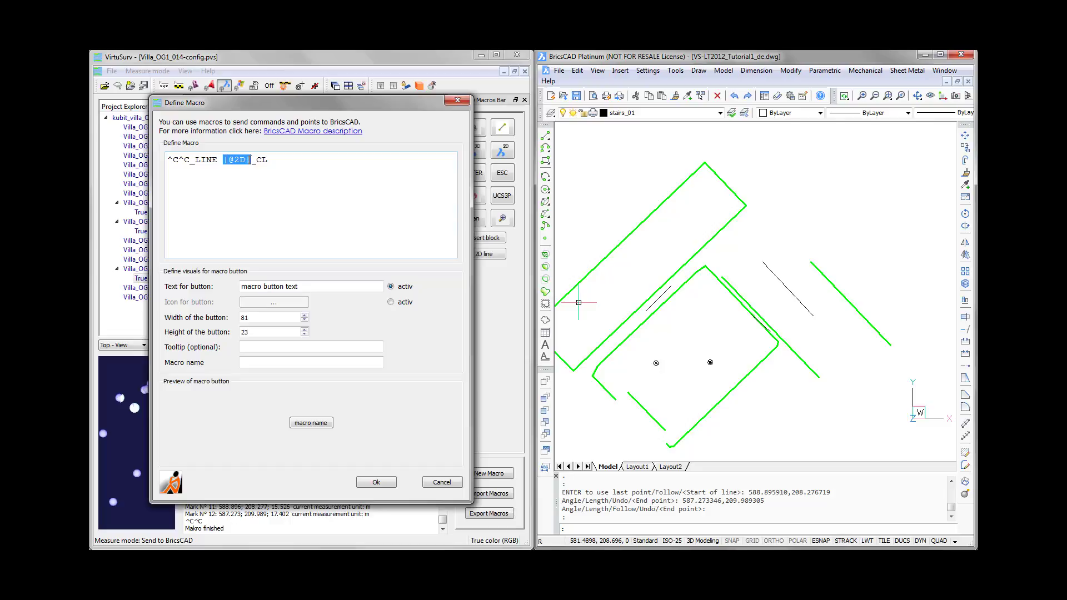
{"action": "left_click", "coordinate": [249, 160]}
{"action": "key", "text": "ctrl+v"}
{"action": "key", "text": "Delete"}
{"action": "key", "text": "Delete"}
{"action": "key", "text": "Delete"}
{"action": "type", "text": "^m"}
- Set both the button text and the macro name to Segment, keep the text label active, and save the macro
{"action": "left_click_drag", "start_coordinate": [305, 286], "coordinate": [232, 290]}
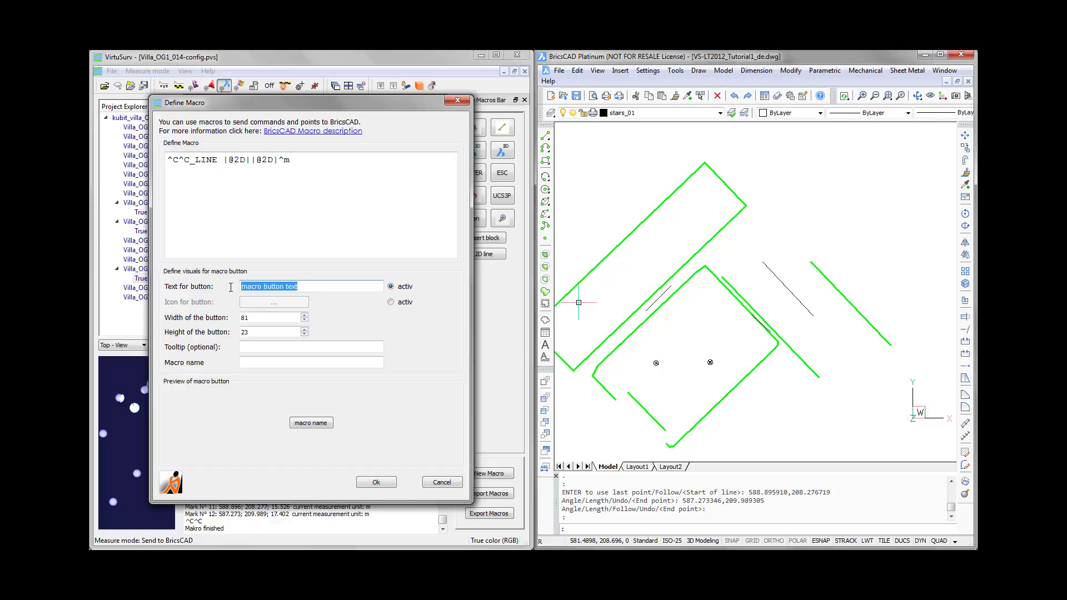
{"action": "type", "text": "Segment"}
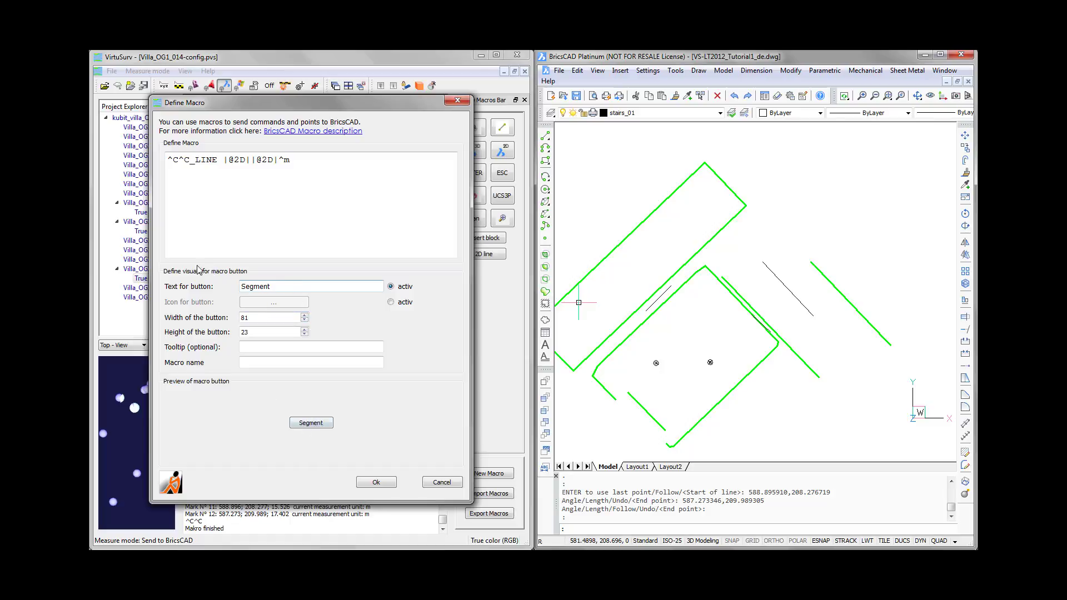
{"action": "left_click_drag", "start_coordinate": [292, 286], "coordinate": [229, 287]}
{"action": "left_click", "coordinate": [390, 303]}
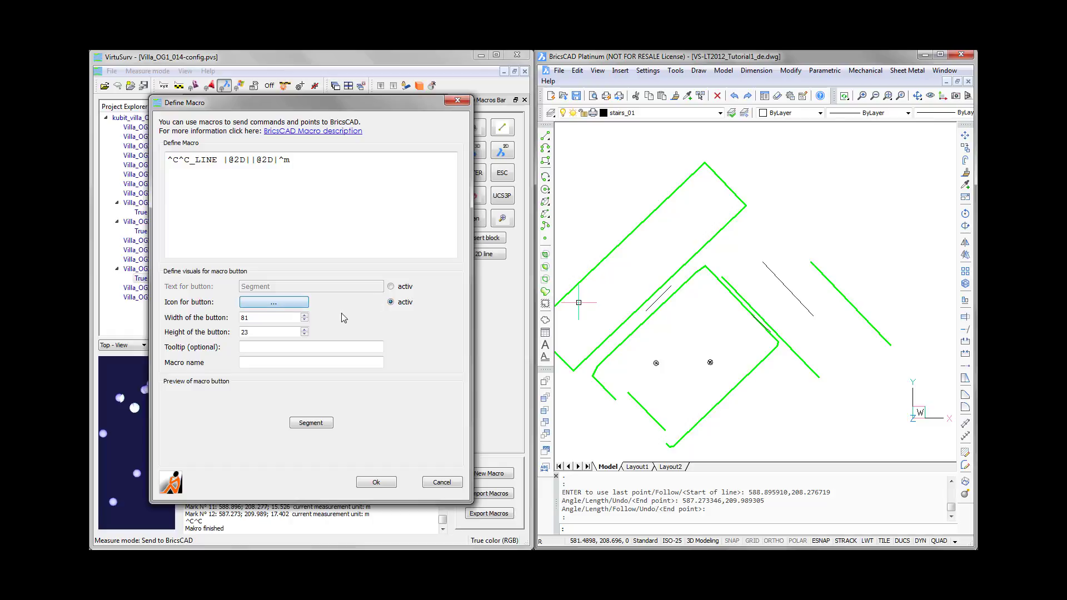
{"action": "left_click", "coordinate": [391, 286]}
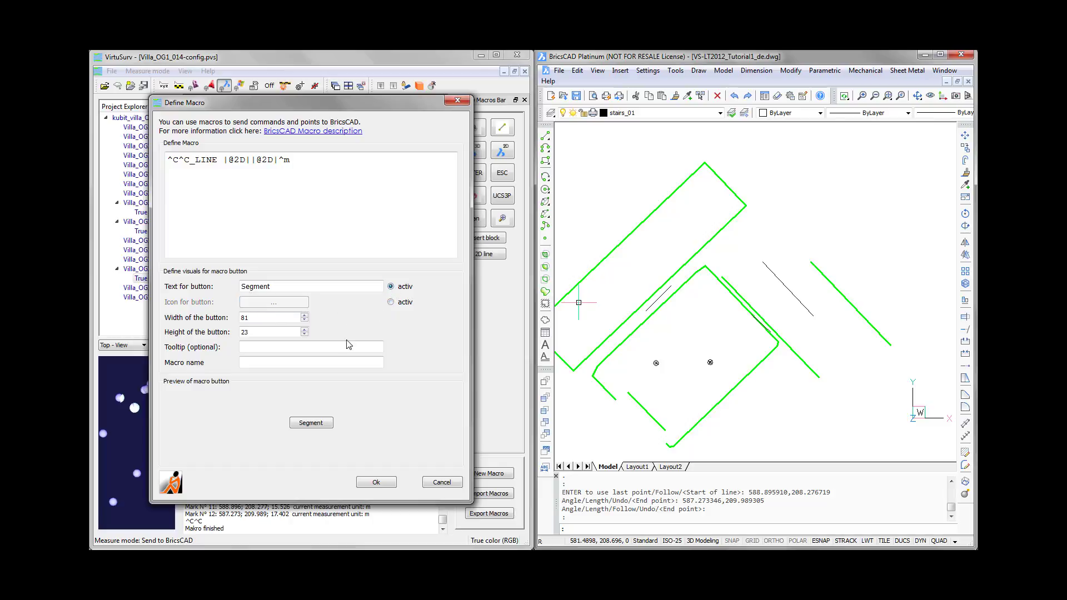
{"action": "left_click", "coordinate": [250, 362]}
{"action": "type", "text": "Segment"}
{"action": "left_click", "coordinate": [269, 348]}
{"action": "left_click", "coordinate": [376, 483]}
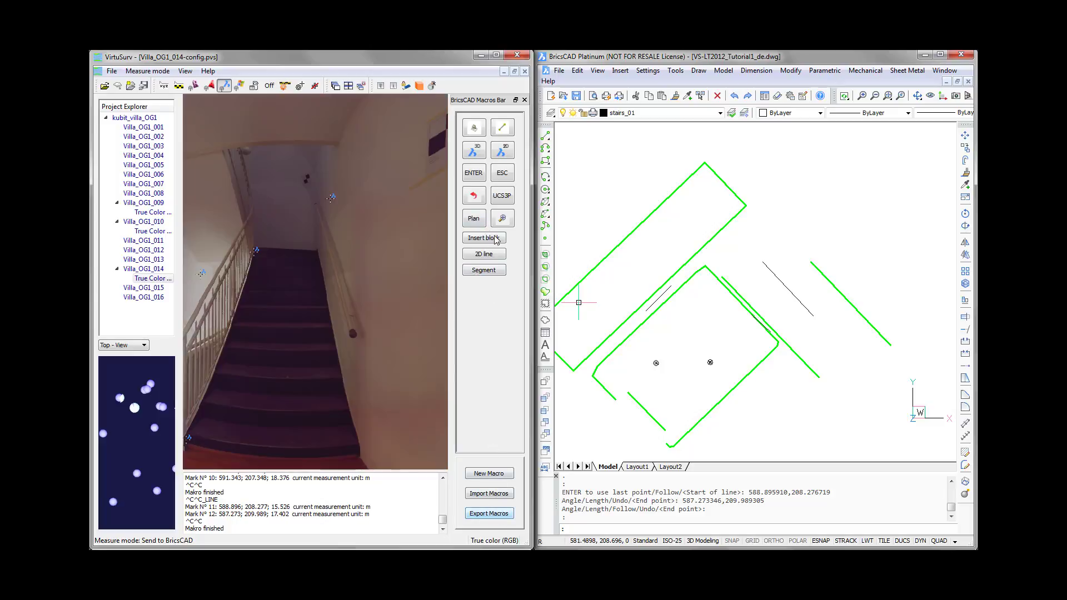
- Draw single segments along the three lowest stair step edges, each from the railing side to the wall side
{"action": "left_click", "coordinate": [493, 273]}
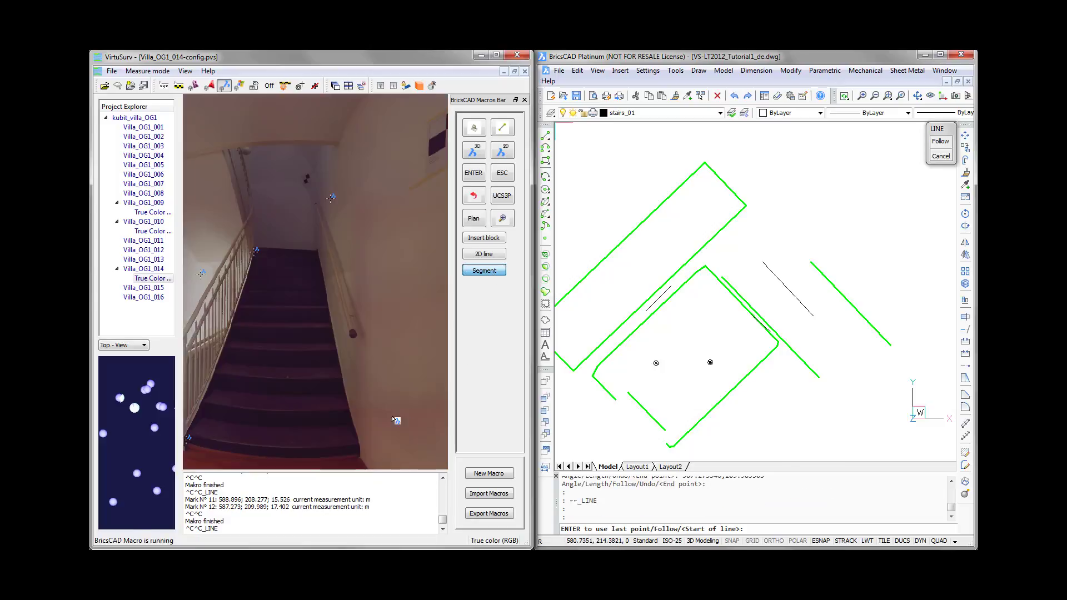
{"action": "left_click", "coordinate": [201, 440]}
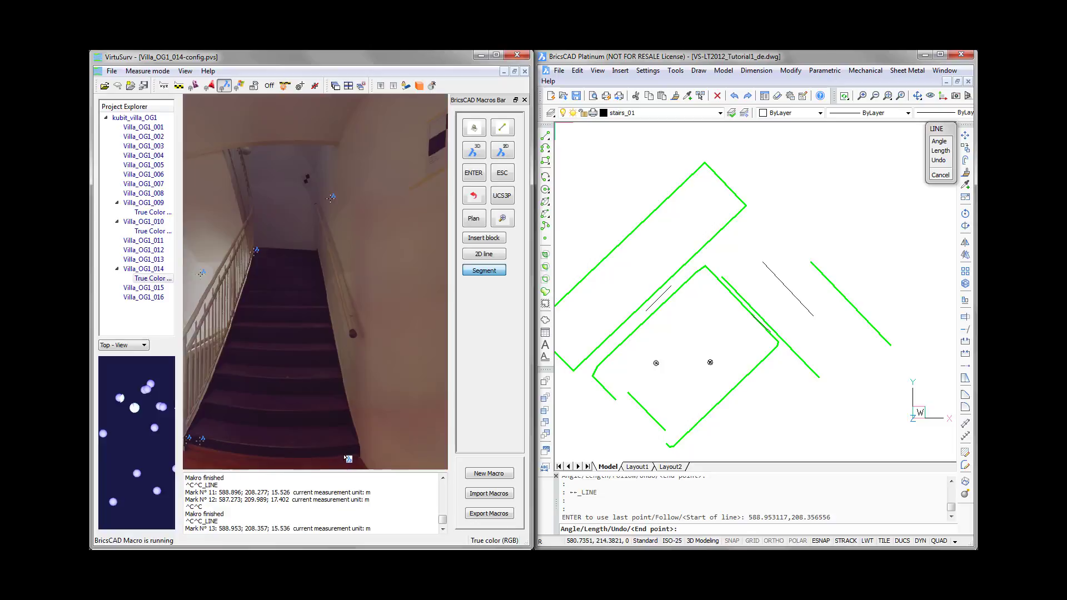
{"action": "left_click", "coordinate": [349, 451]}
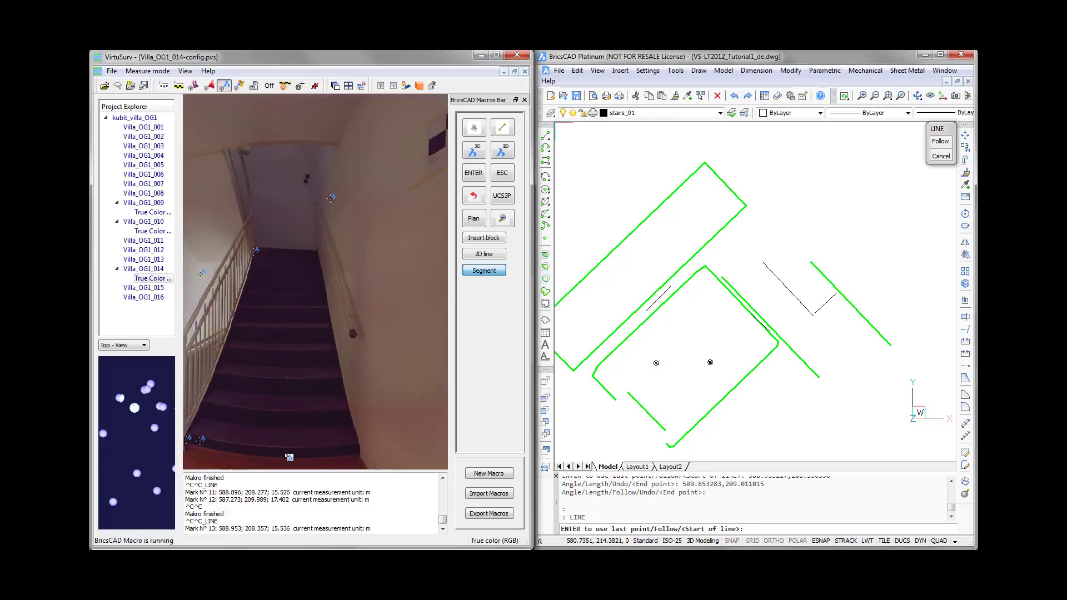
{"action": "left_click", "coordinate": [476, 272]}
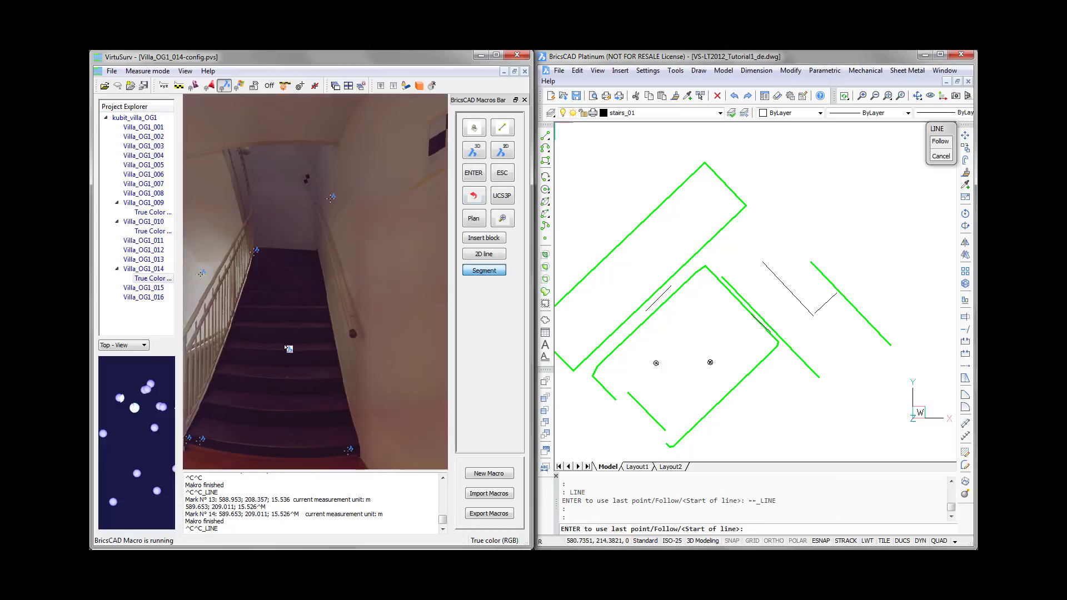
{"action": "left_click", "coordinate": [215, 410]}
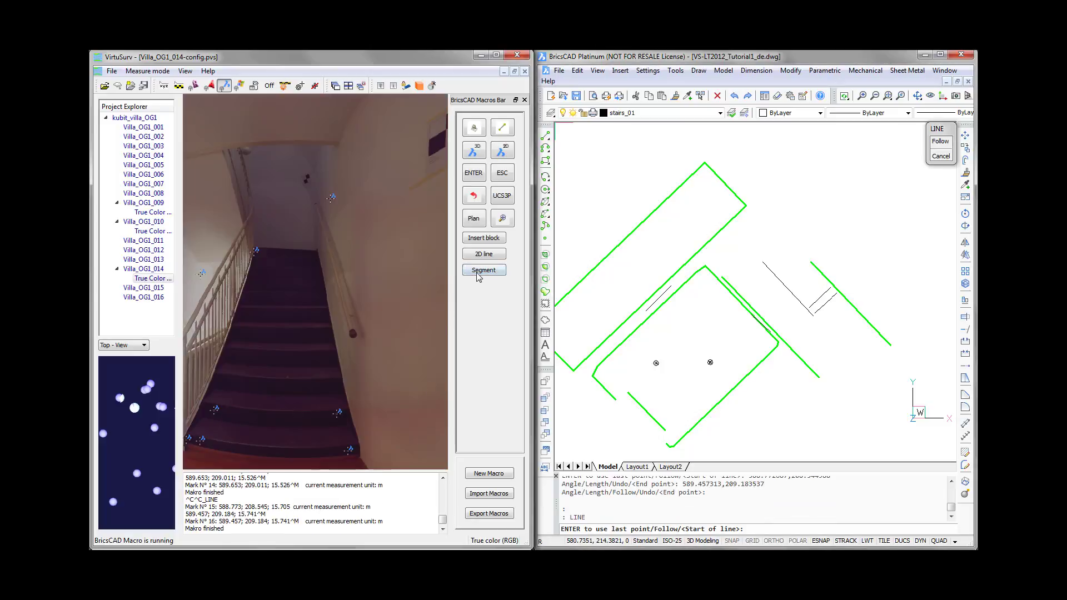
{"action": "left_click", "coordinate": [476, 273]}
{"action": "left_click", "coordinate": [221, 378]}
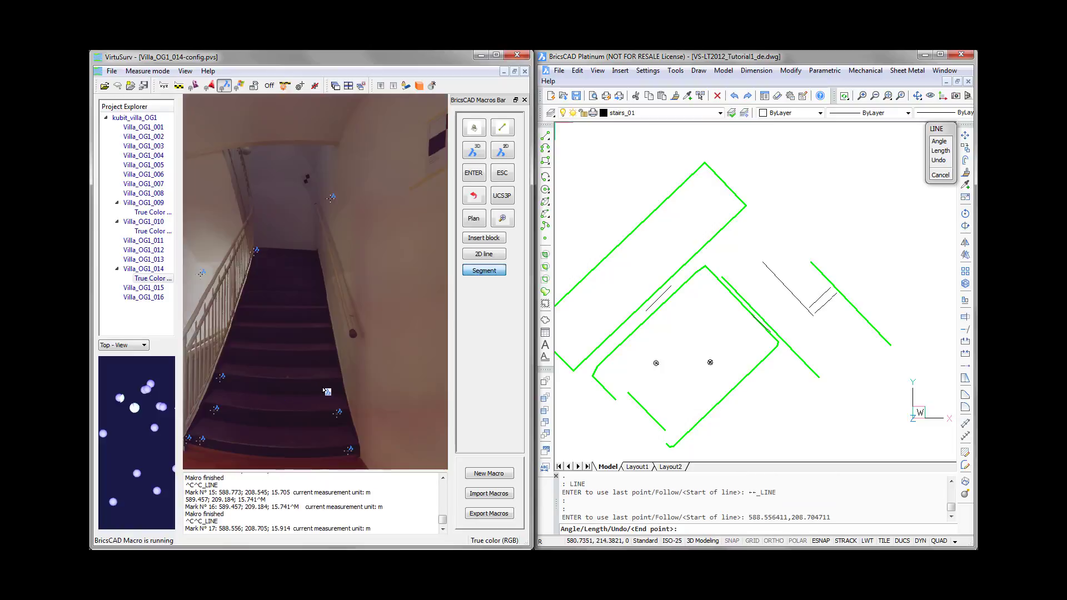
{"action": "left_click", "coordinate": [331, 382]}
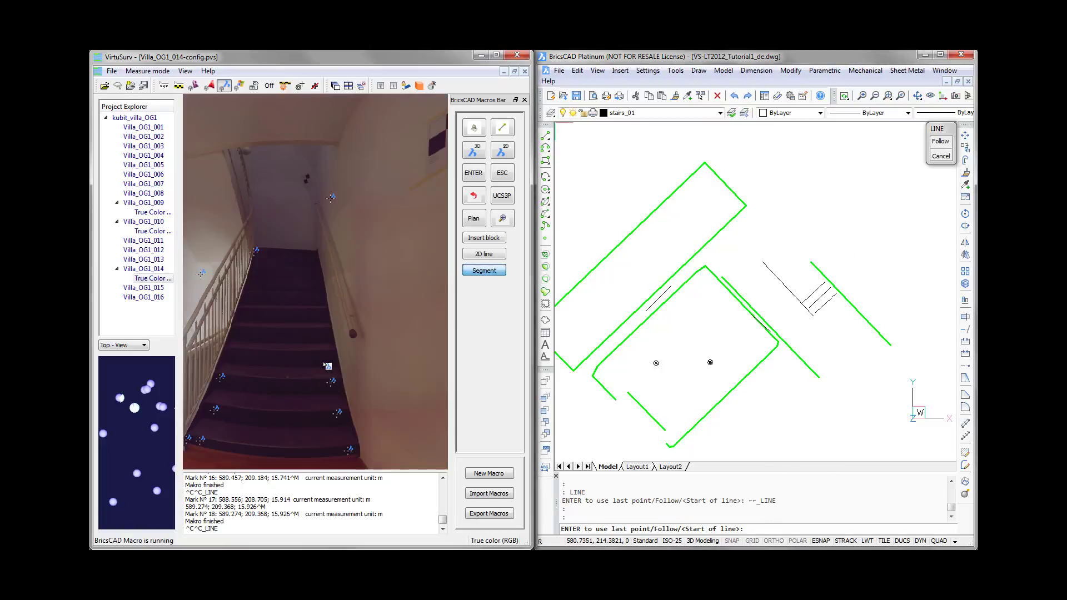
- Draw single segments from wall side to railing side along the fourth, fifth and sixth stair step edges
{"action": "left_click", "coordinate": [327, 356]}
{"action": "left_click", "coordinate": [232, 354]}
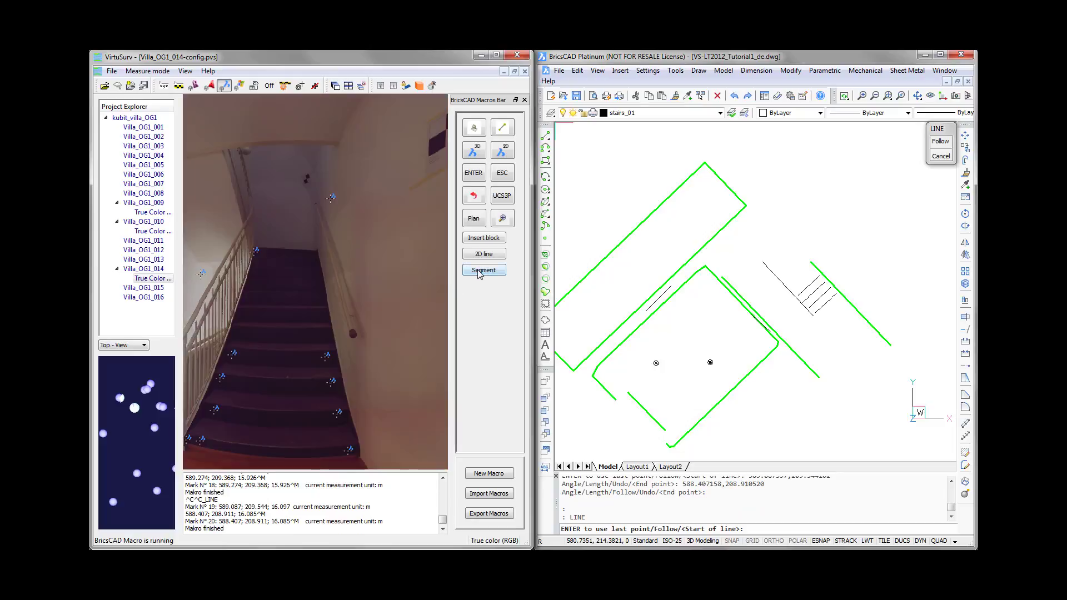
{"action": "left_click", "coordinate": [484, 270]}
{"action": "left_click", "coordinate": [324, 334]}
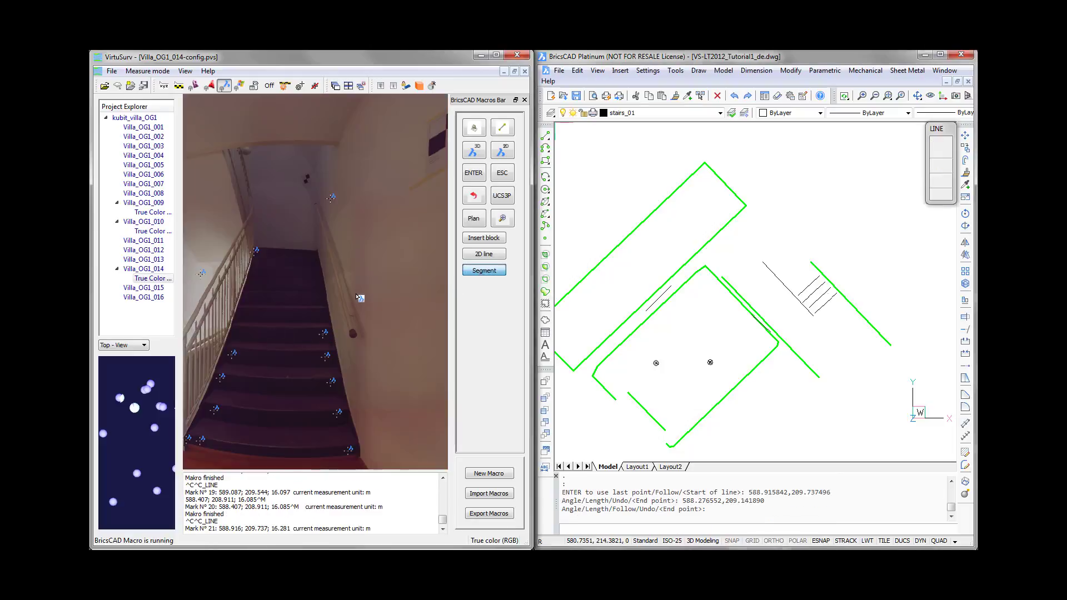
{"action": "left_click", "coordinate": [476, 273]}
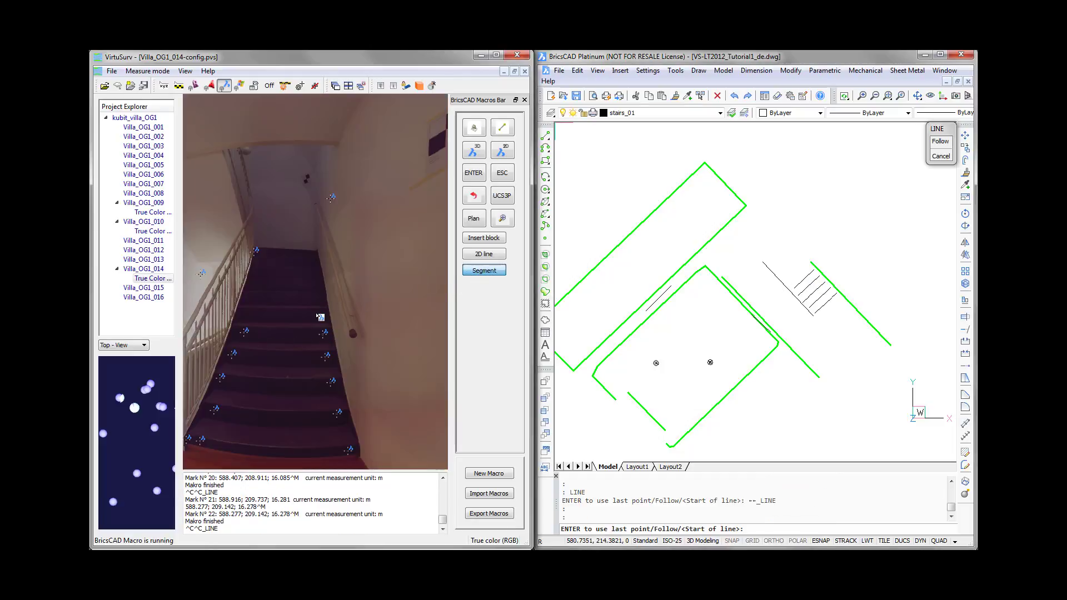
{"action": "left_click", "coordinate": [316, 311]}
{"action": "left_click", "coordinate": [254, 311]}
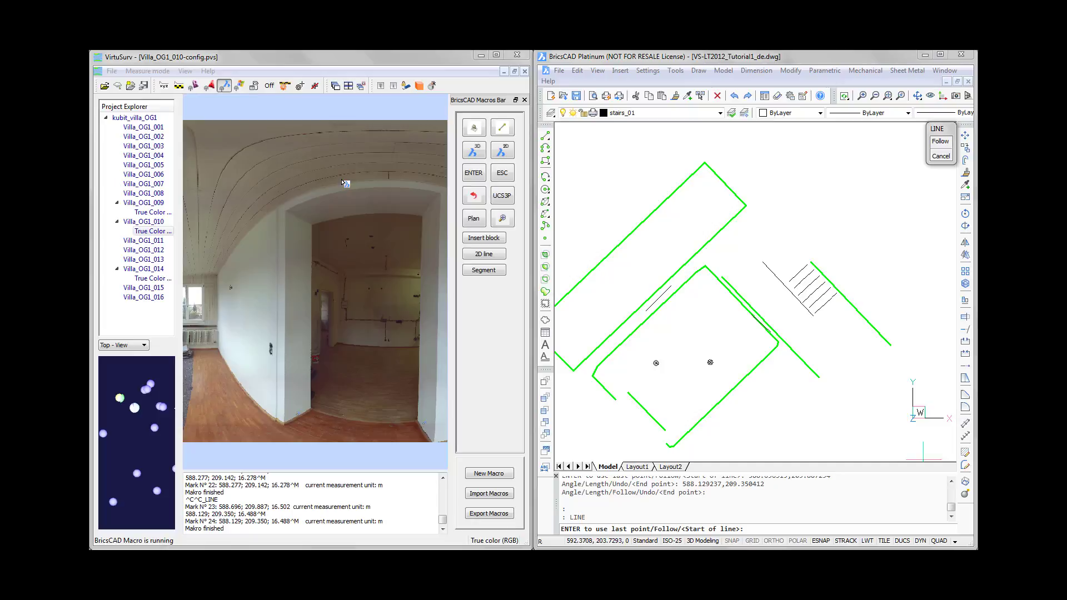
- Switch BricsCAD to the open drawing VS-LT2012_Tutorial1_de_vertical.dwg
{"action": "left_click", "coordinate": [870, 58]}
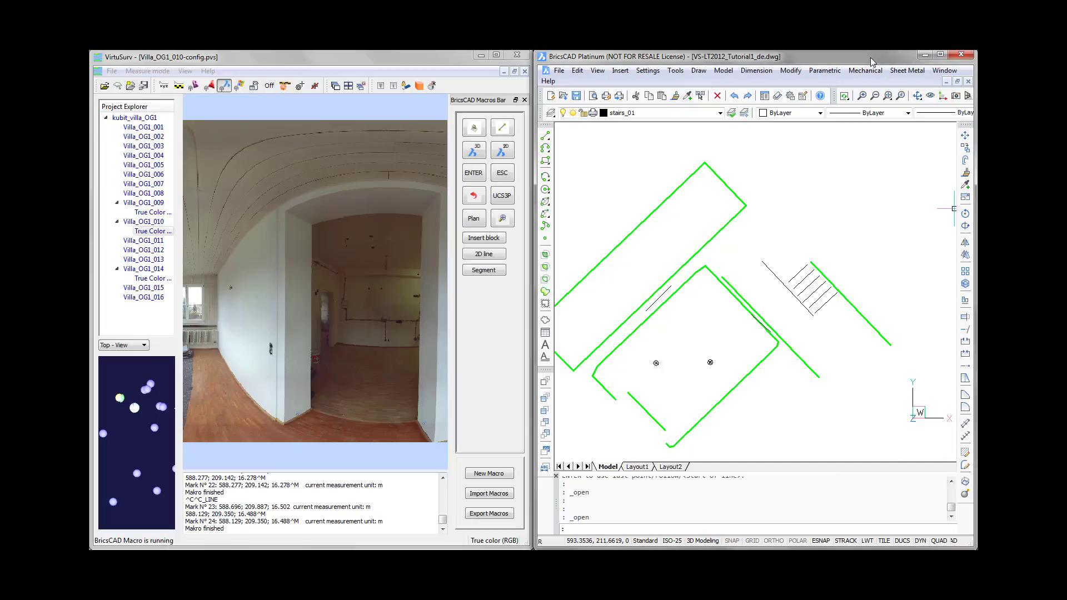
{"action": "left_click", "coordinate": [945, 71]}
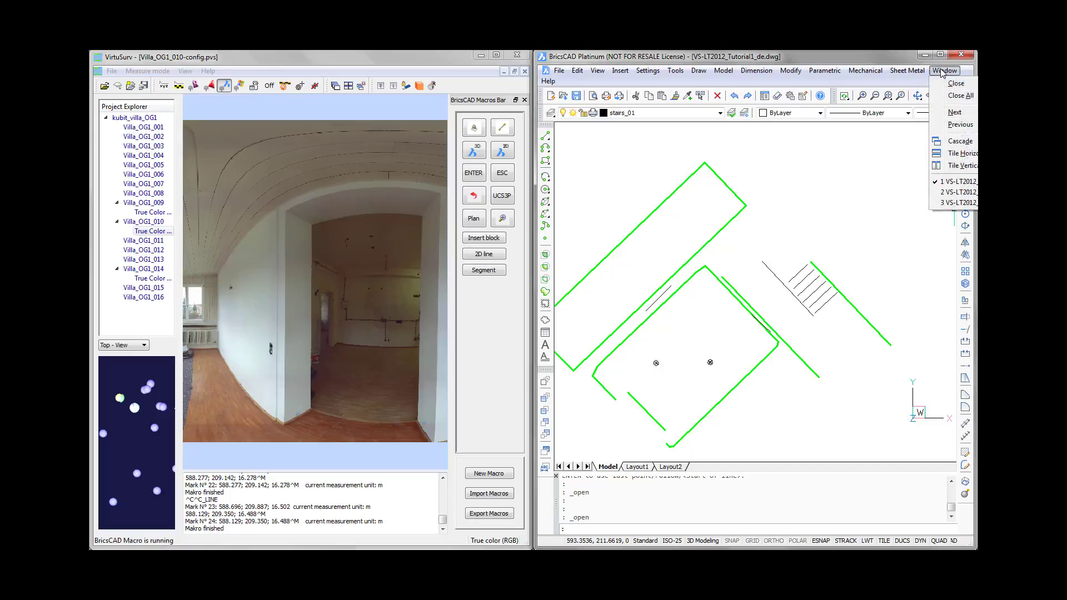
{"action": "left_click", "coordinate": [957, 192]}
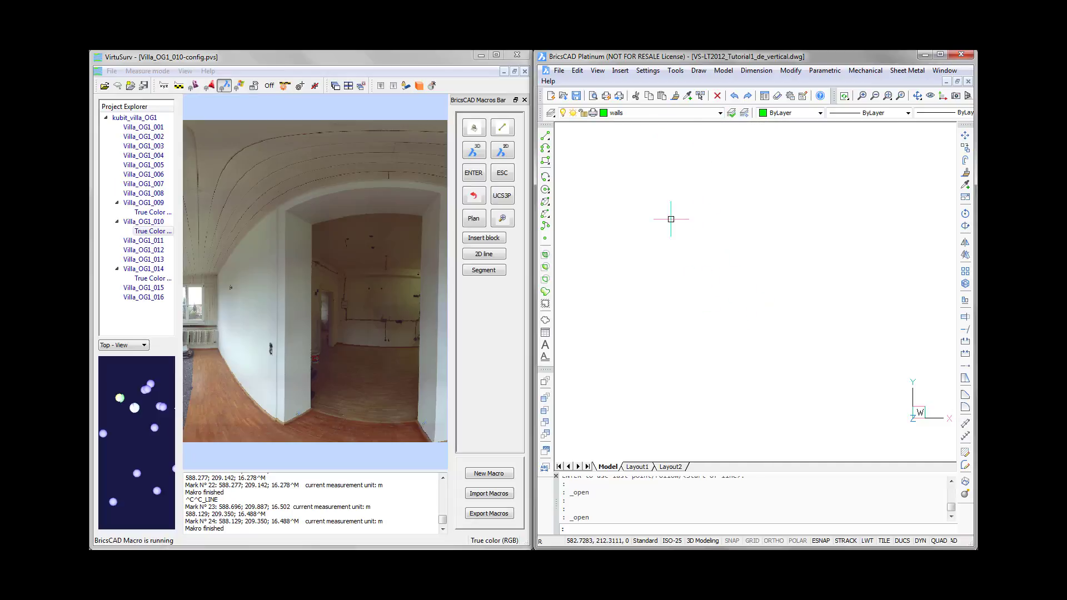
- Define a three-point UCS on the doorway wall of scan Villa_OG1_010, using two base points and one upper point, and show its plan view
{"action": "left_click", "coordinate": [392, 65]}
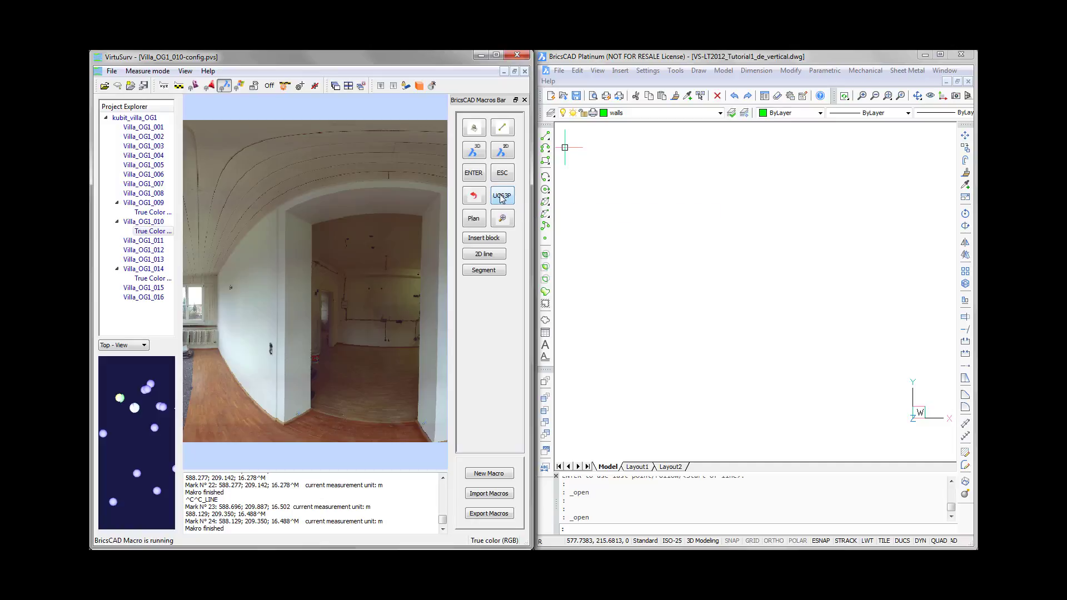
{"action": "left_click", "coordinate": [502, 198]}
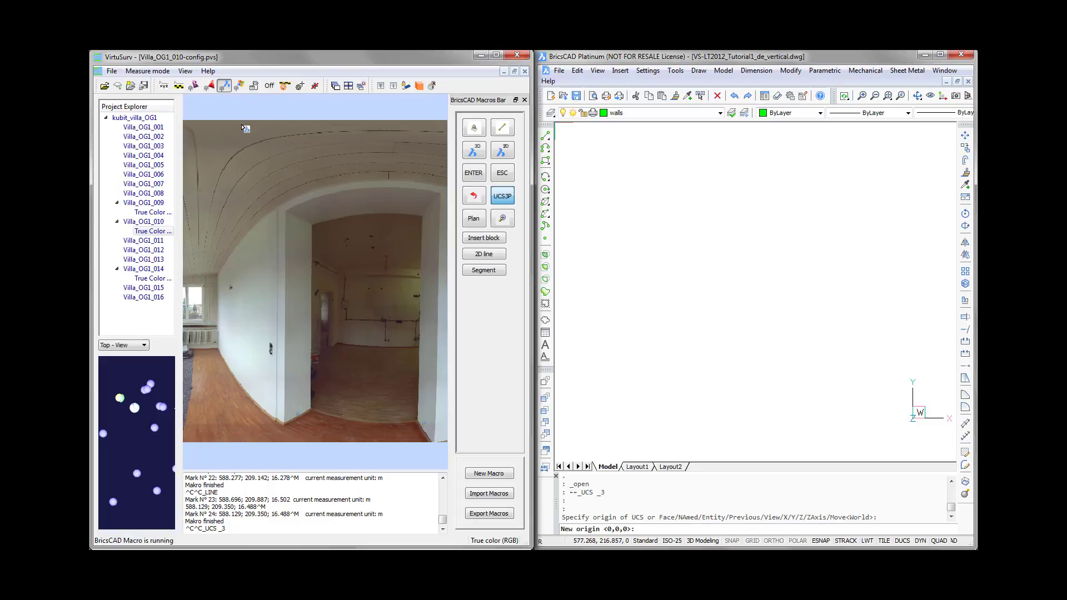
{"action": "scroll", "coordinate": [218, 359], "scroll_direction": "up", "scroll_amount": 1}
{"action": "scroll", "coordinate": [220, 360], "scroll_direction": "up", "scroll_amount": 1}
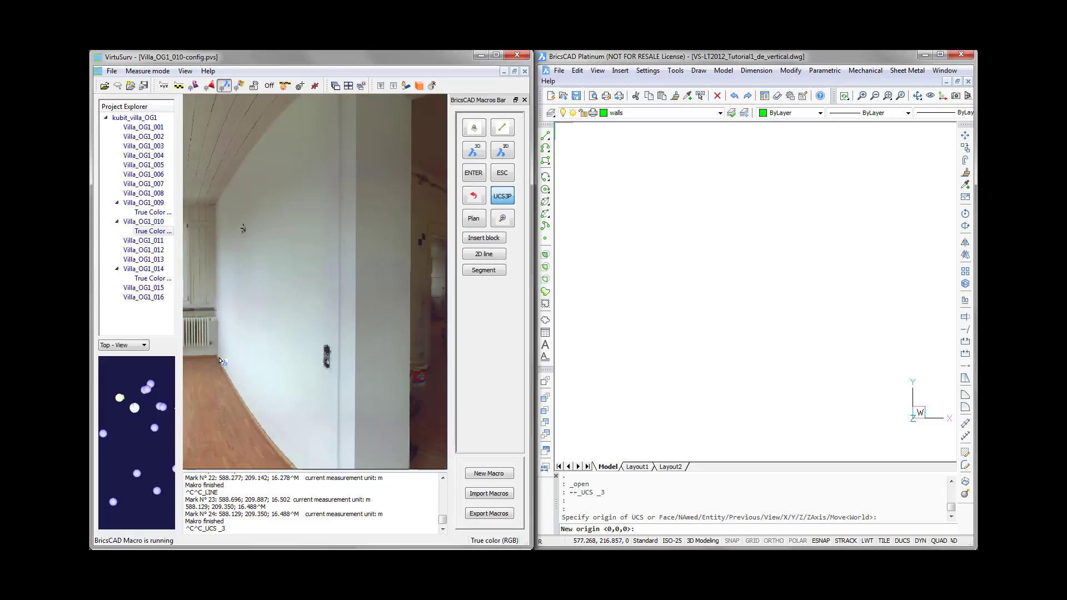
{"action": "scroll", "coordinate": [219, 360], "scroll_direction": "up", "scroll_amount": 1}
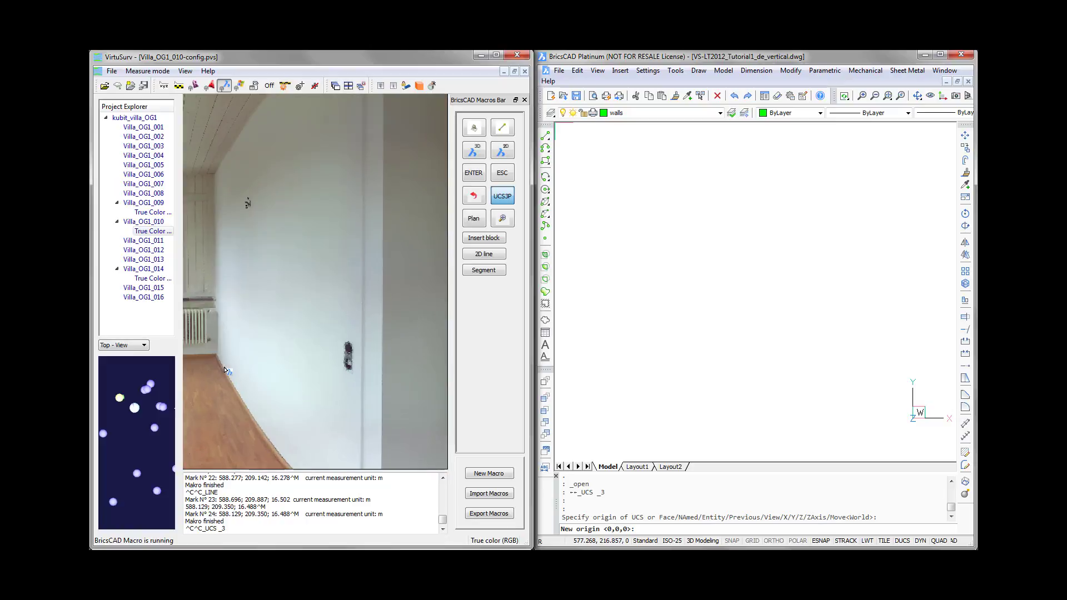
{"action": "left_click", "coordinate": [225, 368]}
{"action": "scroll", "coordinate": [225, 370], "scroll_direction": "down", "scroll_amount": 4}
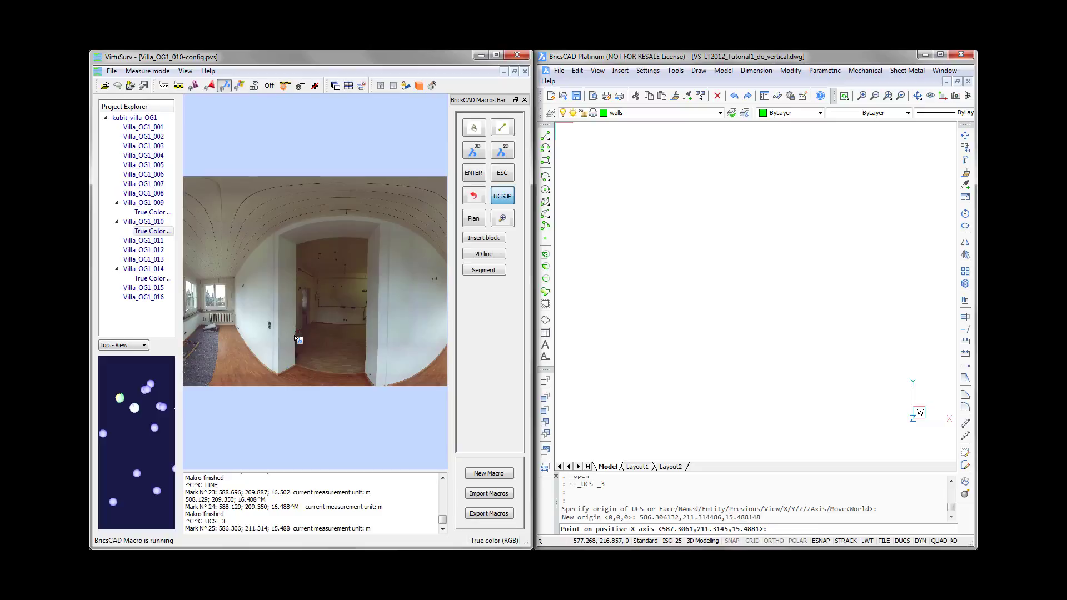
{"action": "scroll", "coordinate": [425, 368], "scroll_direction": "up", "scroll_amount": 3}
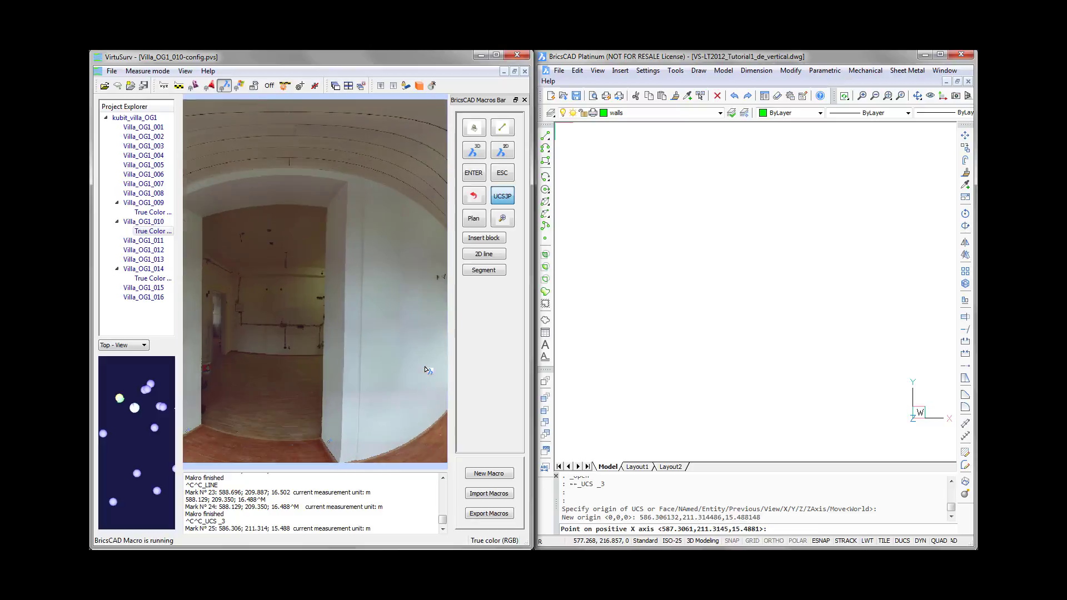
{"action": "middle_click_drag", "start_coordinate": [431, 415], "coordinate": [359, 417]}
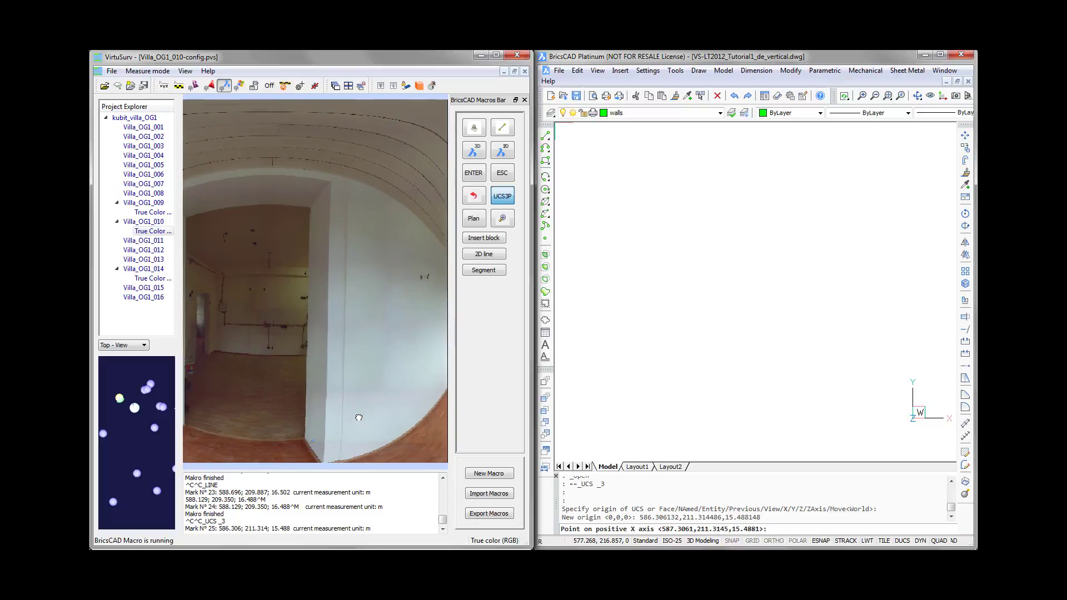
{"action": "left_click", "coordinate": [440, 399]}
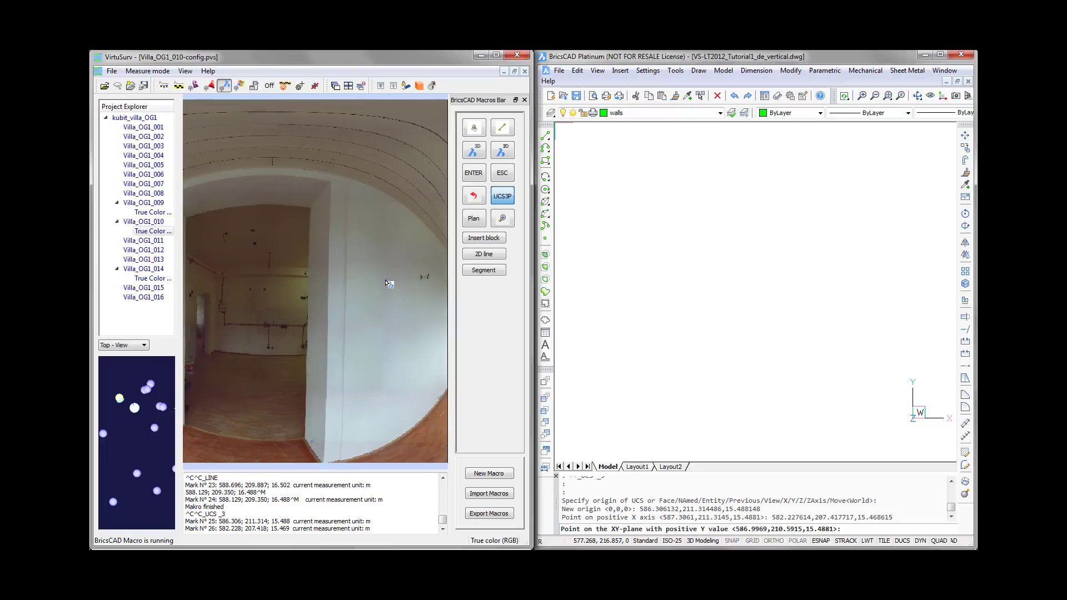
{"action": "left_click", "coordinate": [387, 257]}
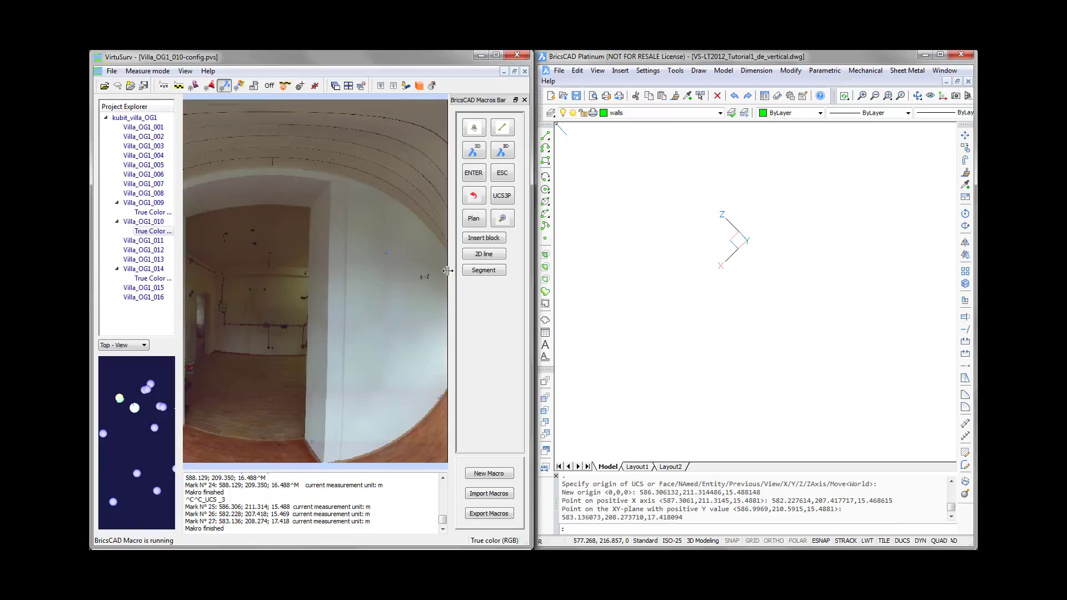
{"action": "left_click", "coordinate": [475, 220]}
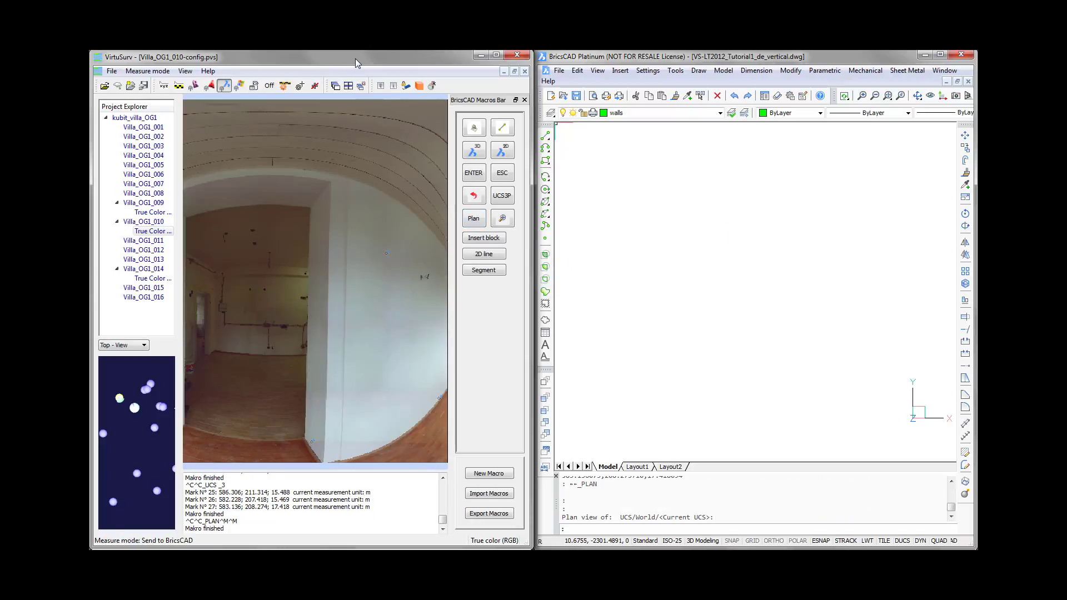
- Start a 2D line on the doorway wall in scan Villa_OG1_010, with two points up its first vertical corner and one on the ceiling edge
{"action": "scroll", "coordinate": [378, 222], "scroll_direction": "down", "scroll_amount": 2}
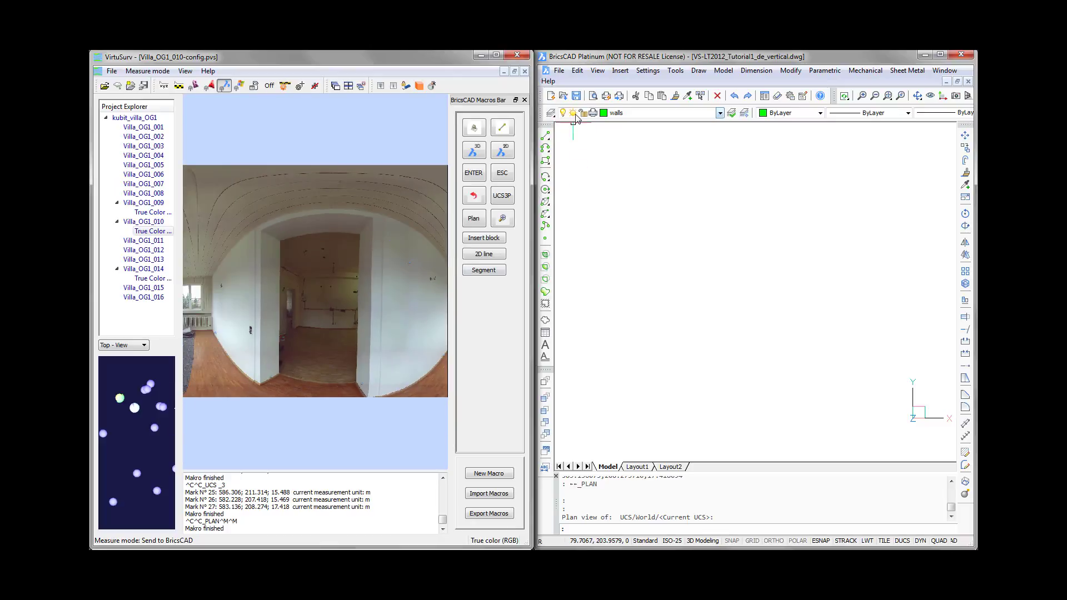
{"action": "left_click", "coordinate": [485, 255]}
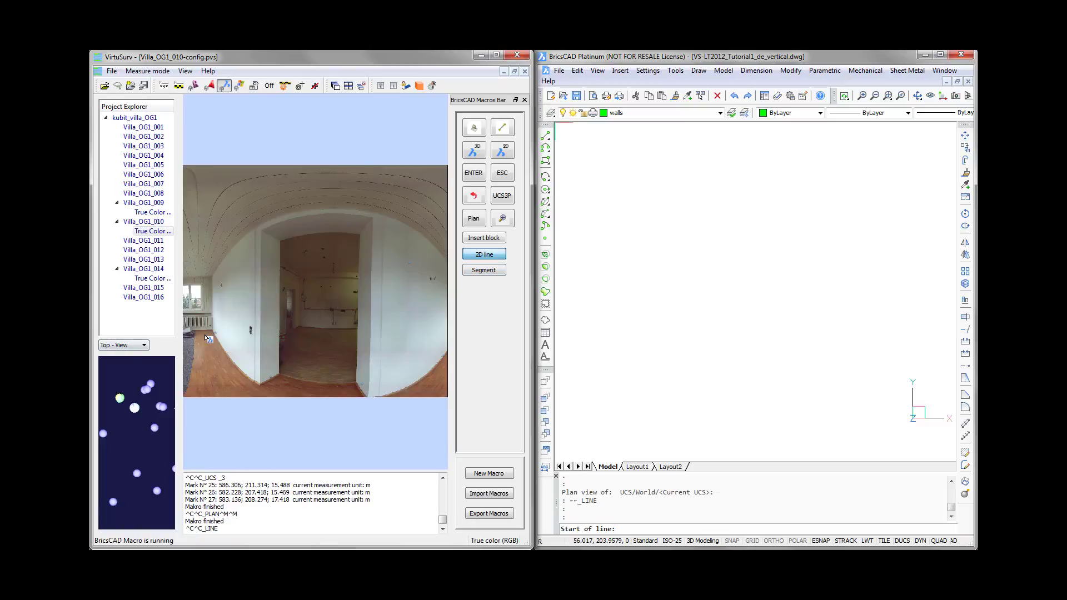
{"action": "scroll", "coordinate": [211, 361], "scroll_direction": "up", "scroll_amount": 2}
{"action": "scroll", "coordinate": [220, 356], "scroll_direction": "up", "scroll_amount": 2}
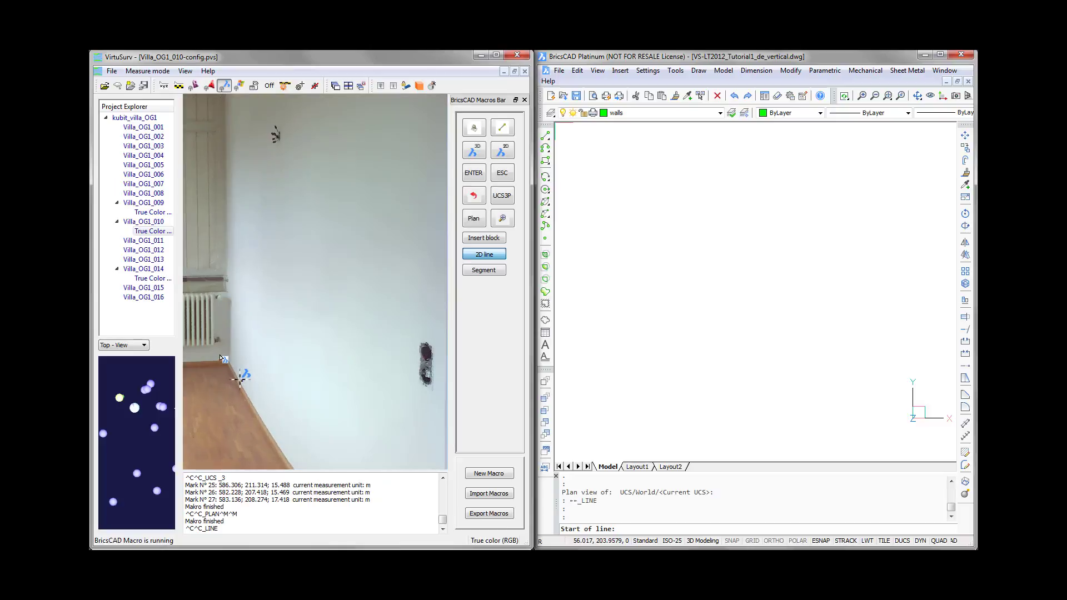
{"action": "scroll", "coordinate": [221, 355], "scroll_direction": "down", "scroll_amount": 1}
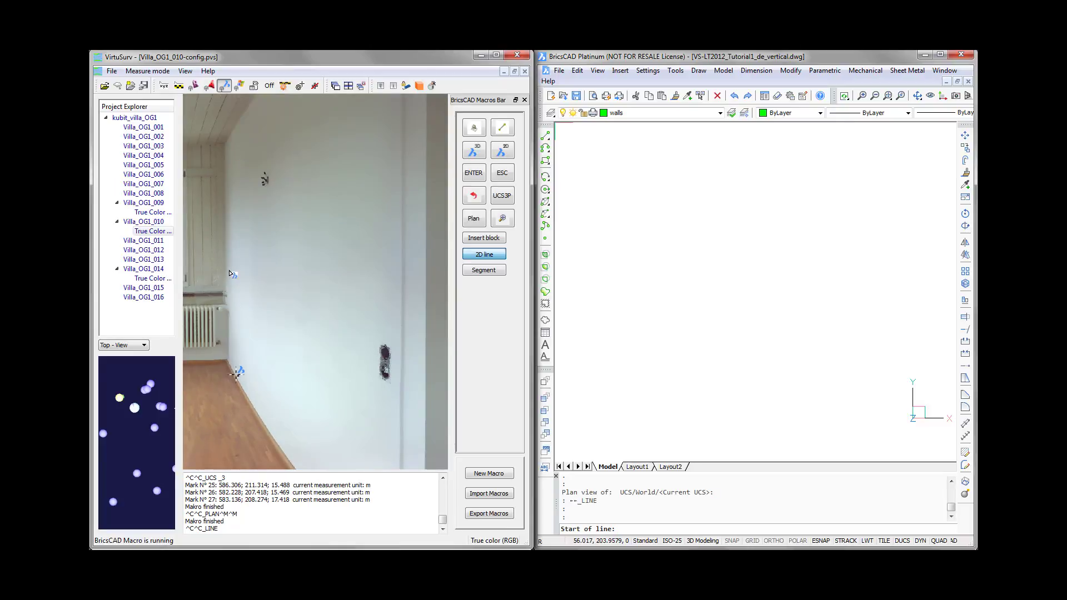
{"action": "left_click", "coordinate": [223, 287]}
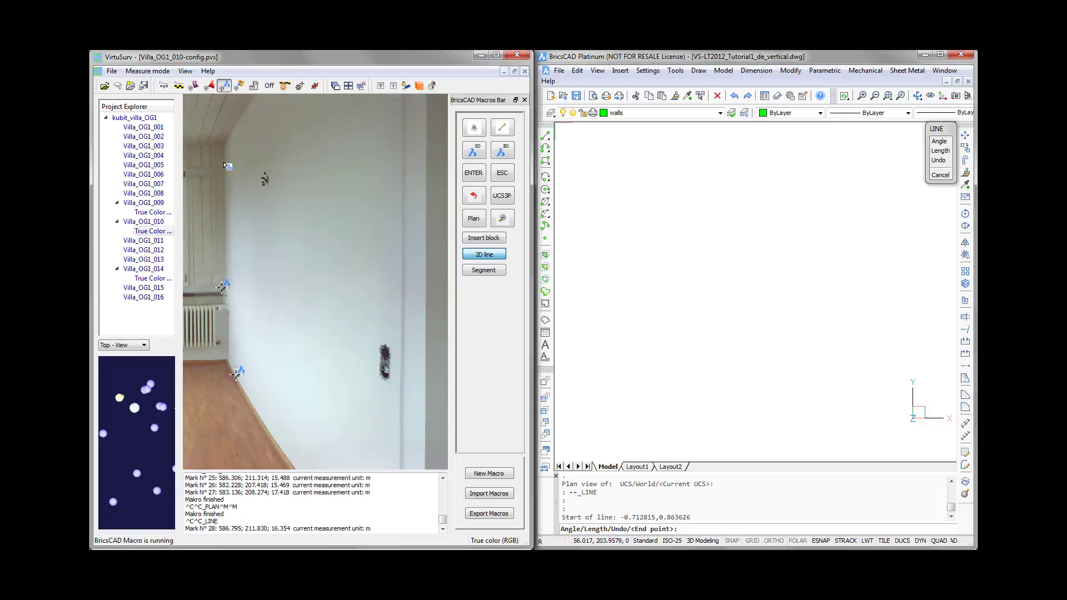
{"action": "left_click", "coordinate": [221, 146]}
{"action": "left_click", "coordinate": [225, 137]}
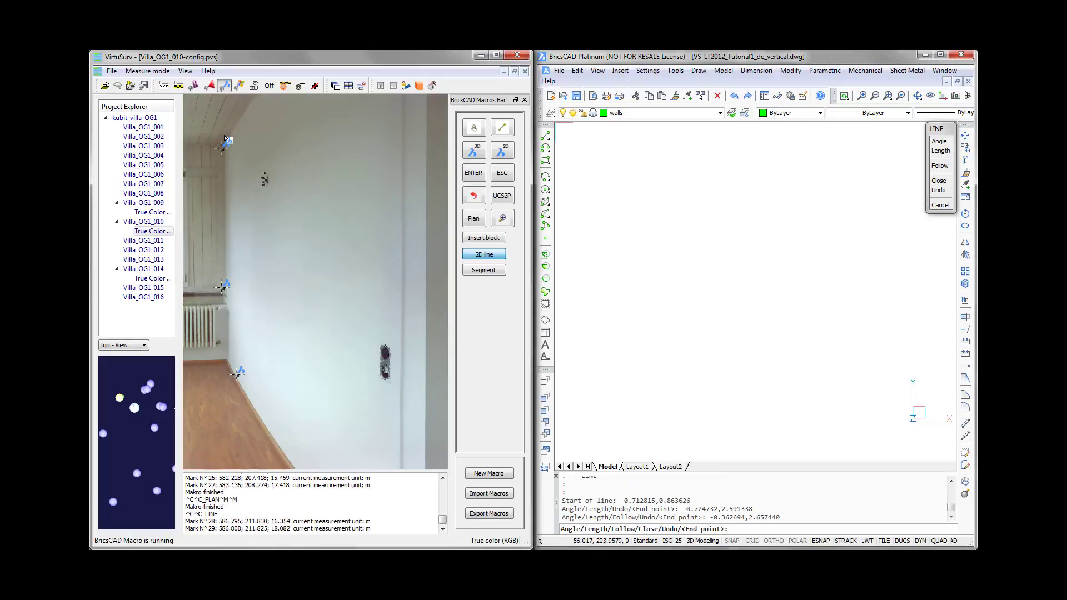
- Continue the line with a ceiling-edge point at the wall's opposite end, two points down that vertical corner and one floor-edge point
{"action": "scroll", "coordinate": [228, 139], "scroll_direction": "down", "scroll_amount": 2}
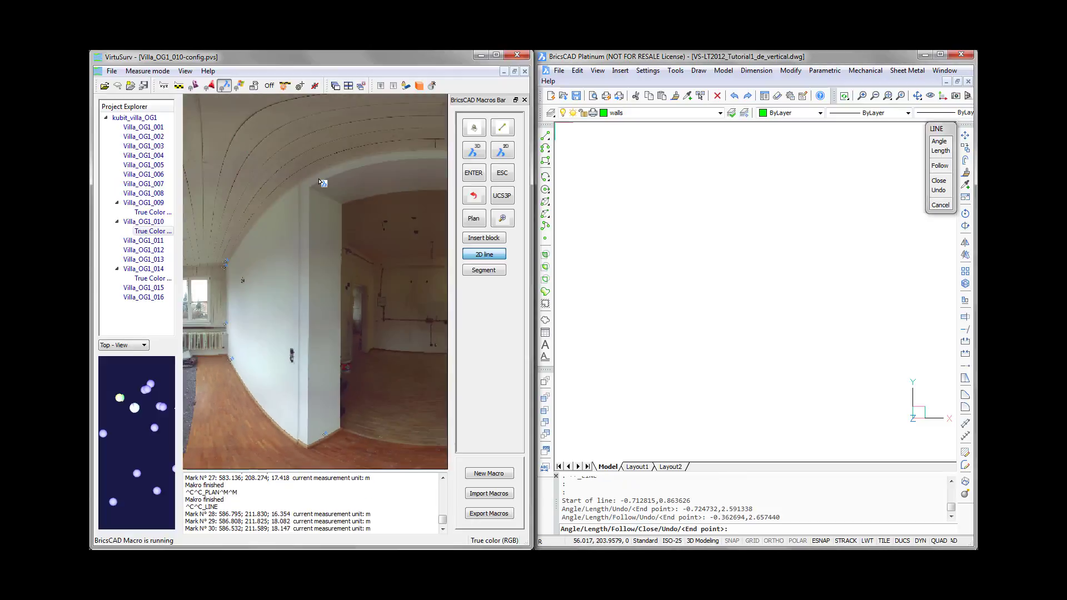
{"action": "scroll", "coordinate": [229, 143], "scroll_direction": "down", "scroll_amount": 2}
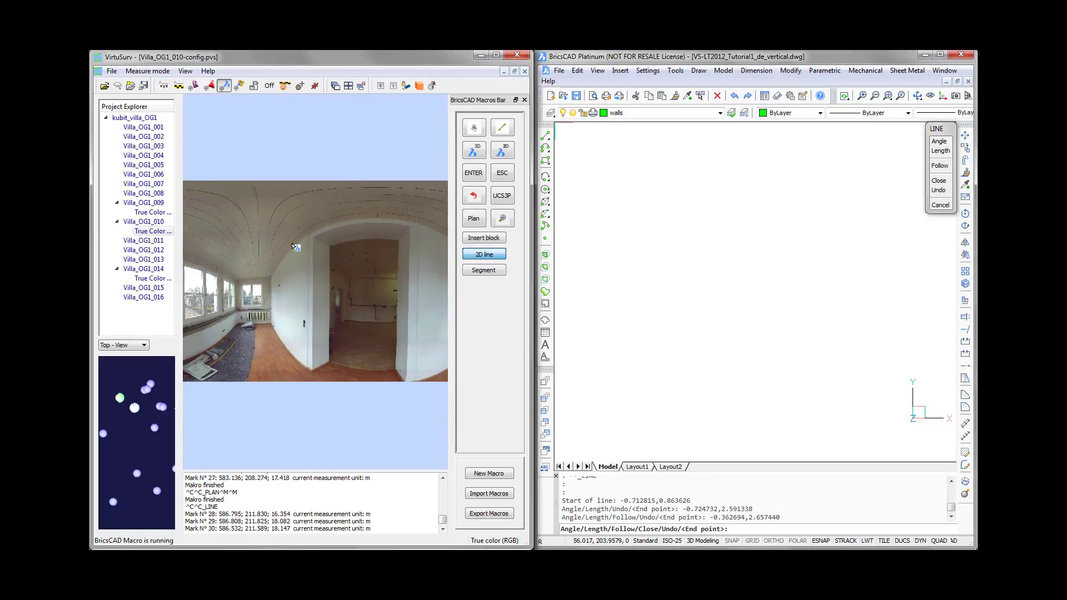
{"action": "middle_click_drag", "start_coordinate": [250, 234], "coordinate": [420, 245]}
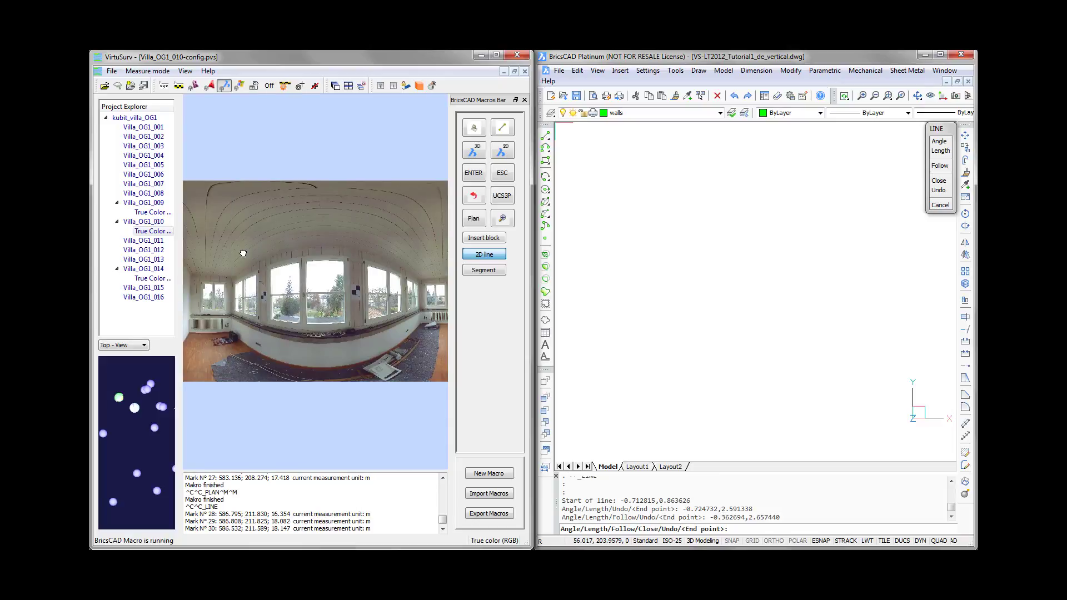
{"action": "scroll", "coordinate": [193, 278], "scroll_direction": "up", "scroll_amount": 2}
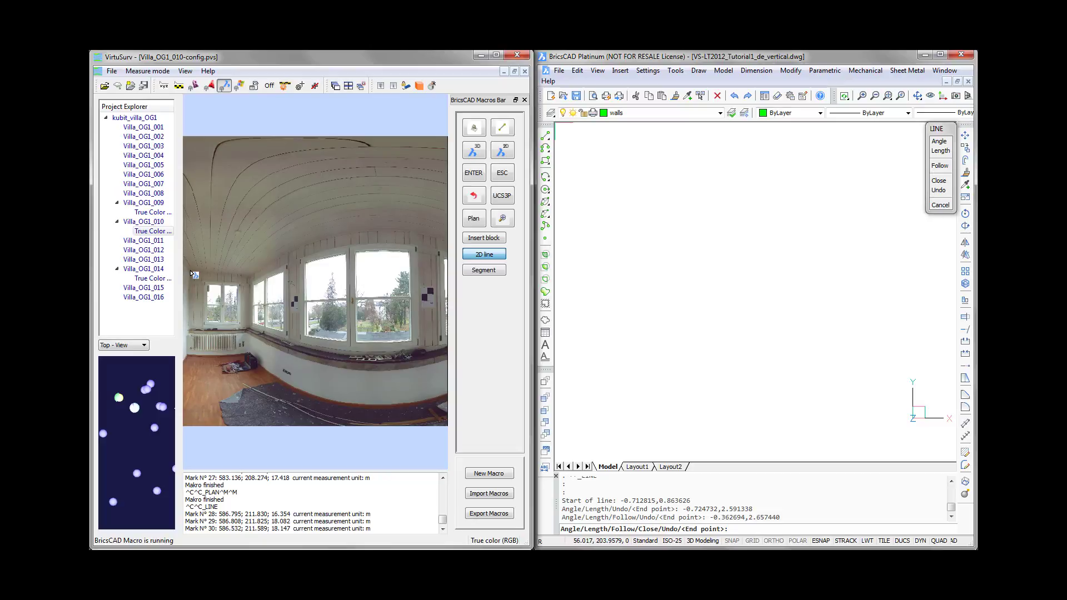
{"action": "scroll", "coordinate": [188, 272], "scroll_direction": "up", "scroll_amount": 2}
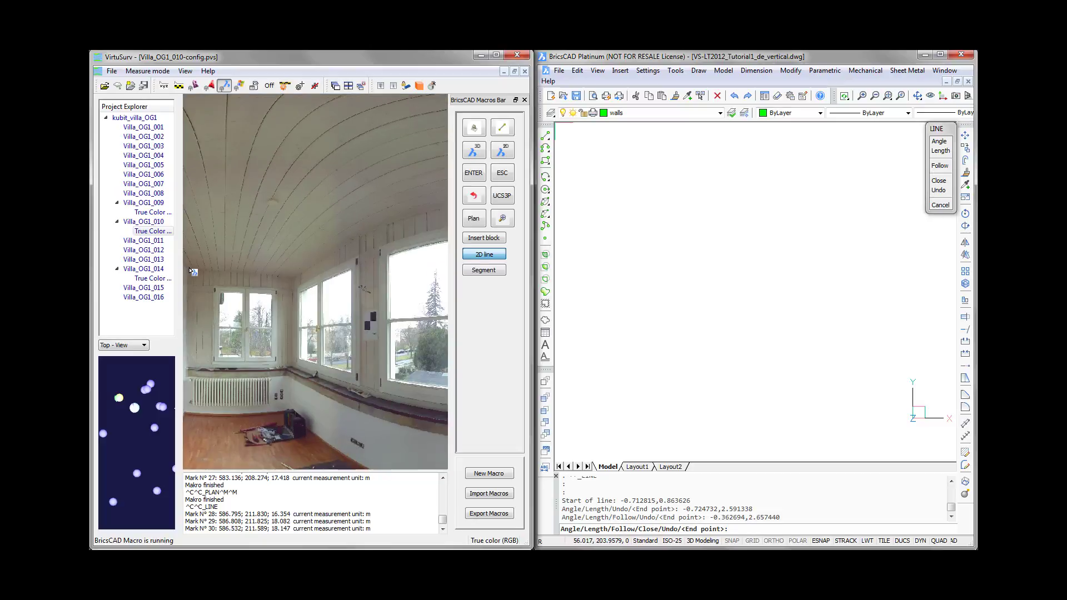
{"action": "left_click", "coordinate": [190, 269]}
{"action": "left_click", "coordinate": [191, 277]}
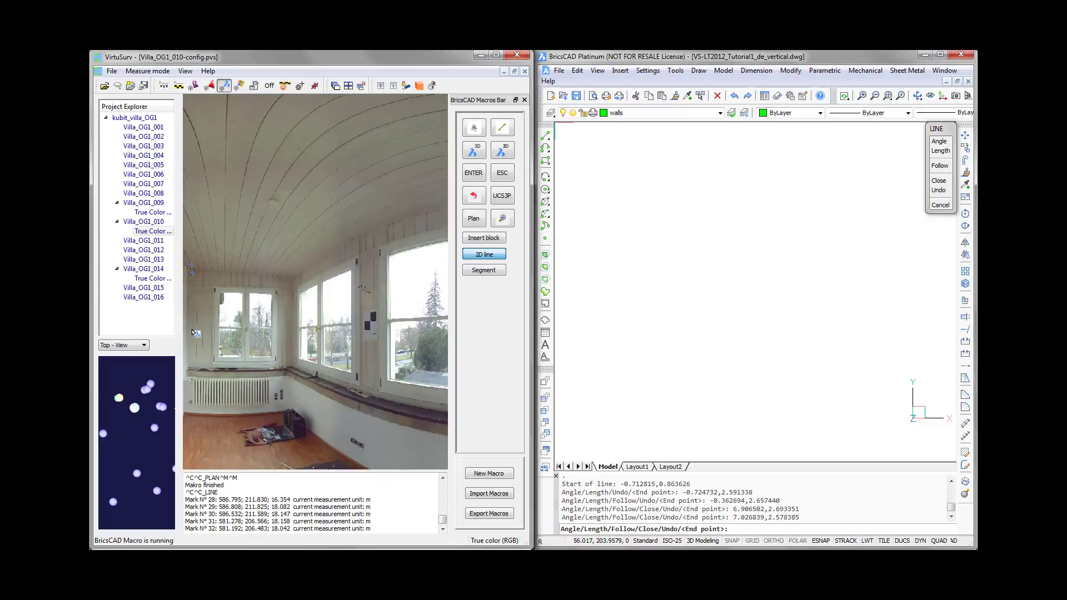
{"action": "left_click", "coordinate": [191, 362]}
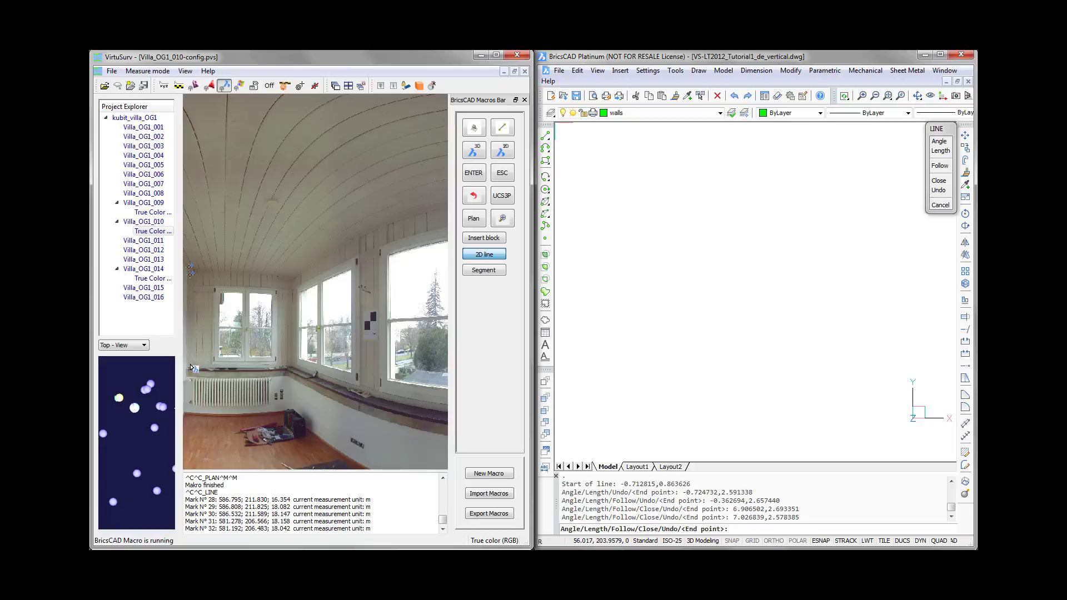
{"action": "left_click", "coordinate": [191, 421]}
- Add a floor-edge point near the first wall corner, close the line and zoom the drawing to its extents
{"action": "scroll", "coordinate": [191, 421], "scroll_direction": "down", "scroll_amount": 5}
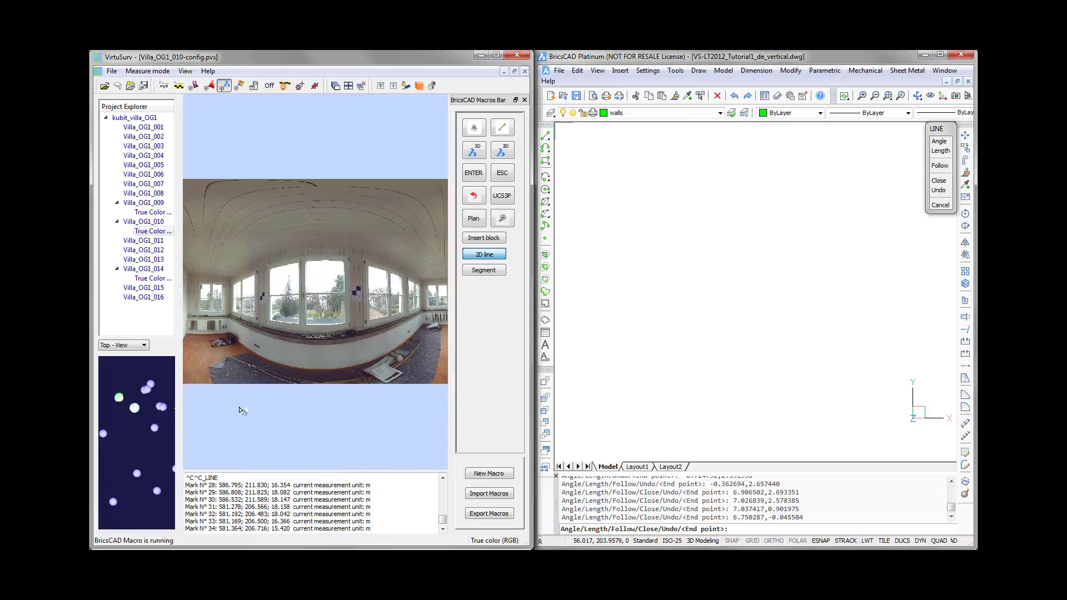
{"action": "left_click_drag", "start_coordinate": [394, 364], "coordinate": [245, 367]}
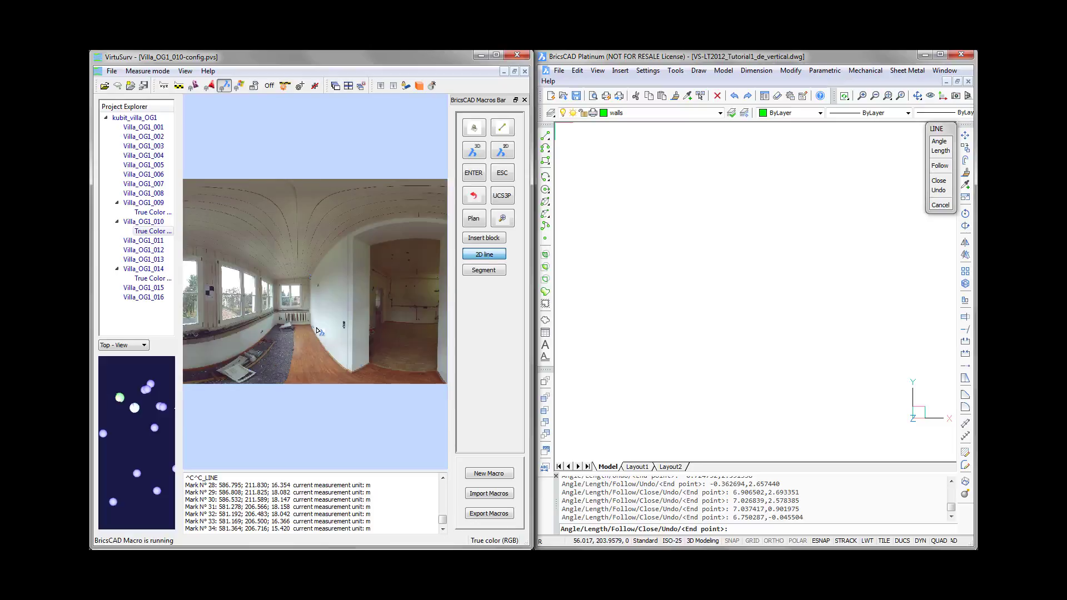
{"action": "scroll", "coordinate": [319, 333], "scroll_direction": "up", "scroll_amount": 4}
{"action": "scroll", "coordinate": [303, 350], "scroll_direction": "up", "scroll_amount": 2}
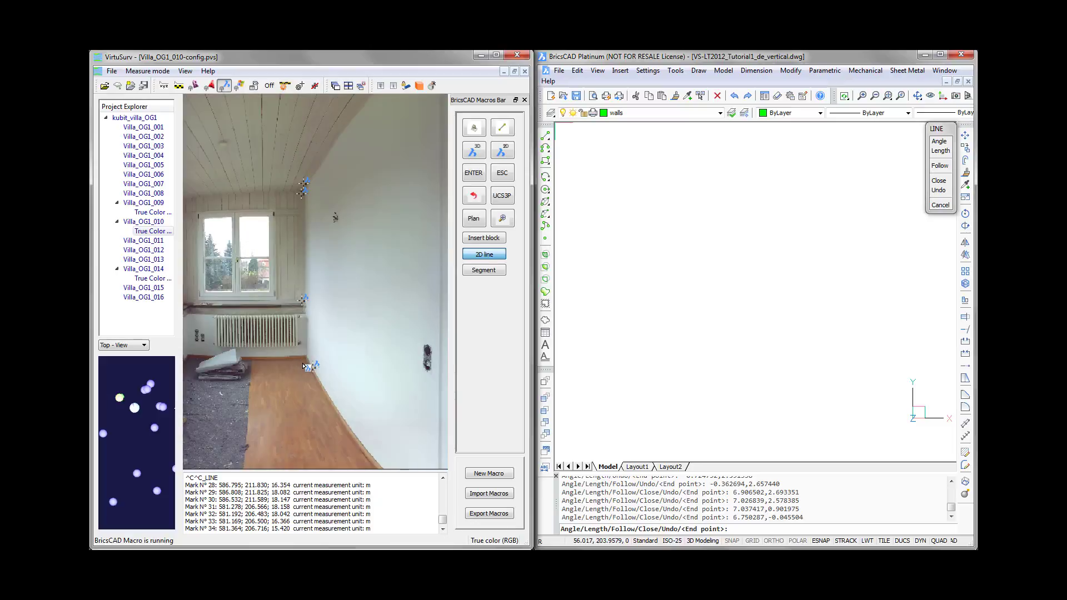
{"action": "left_click", "coordinate": [304, 361]}
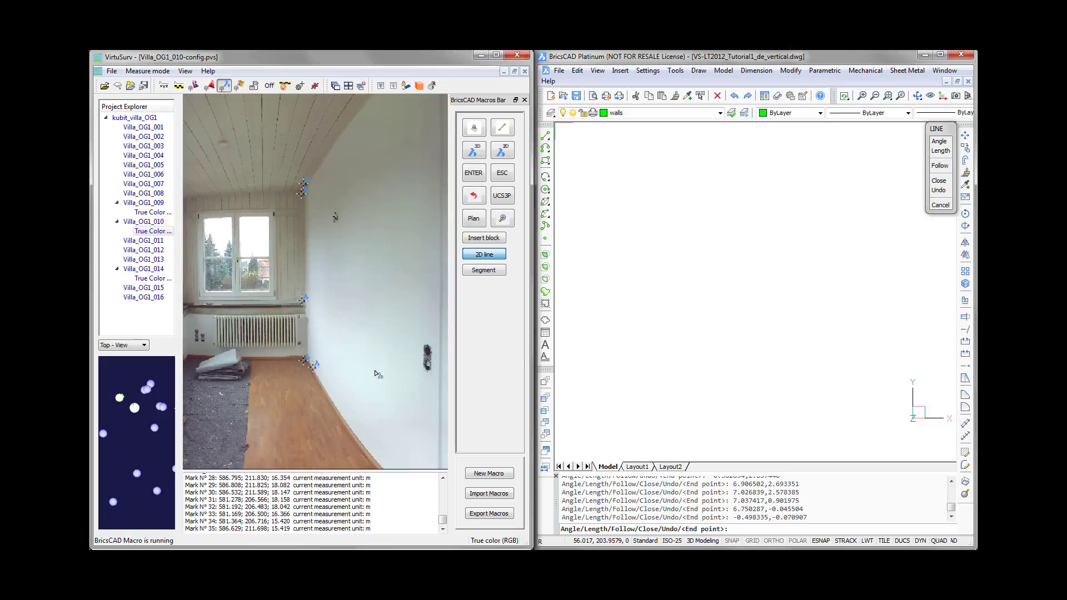
{"action": "right_click", "coordinate": [343, 320]}
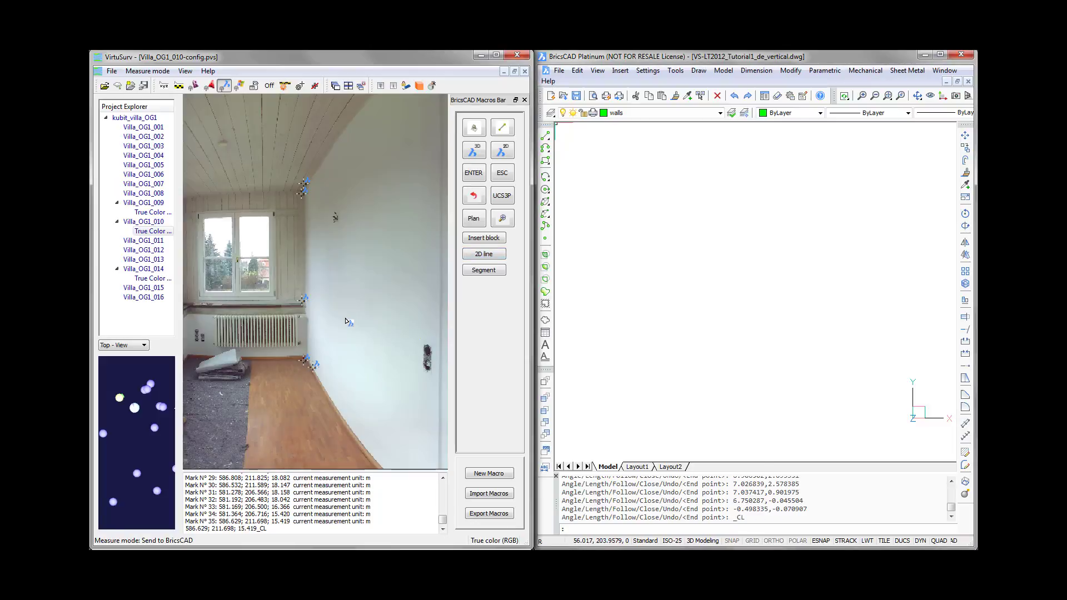
{"action": "left_click", "coordinate": [504, 222]}
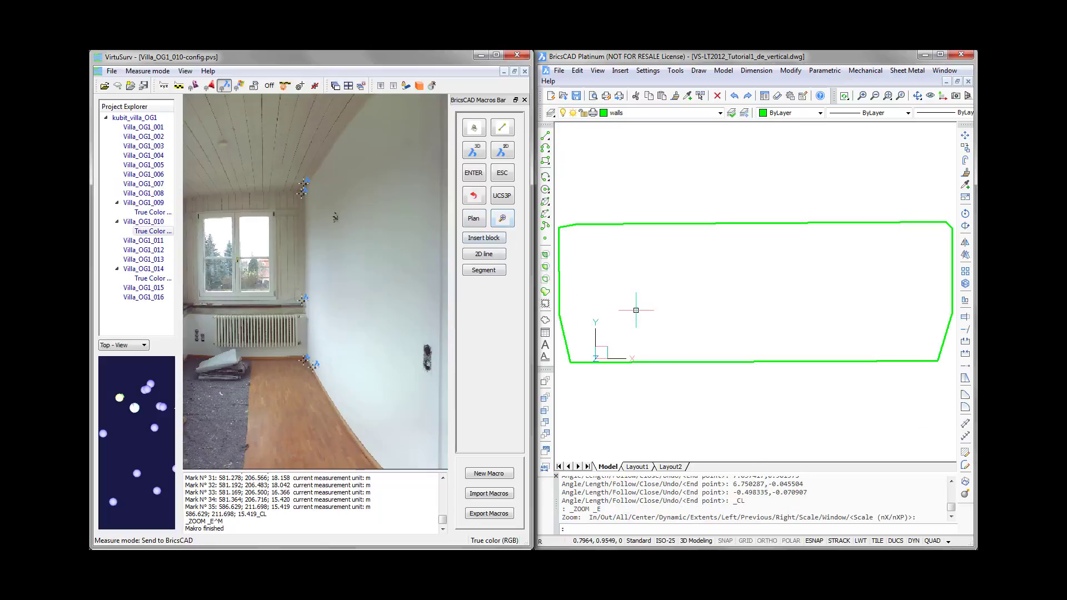
- Delete the four short slanted segments at the corners of the wall outline
{"action": "left_click", "coordinate": [568, 227]}
{"action": "key", "text": "Delete"}
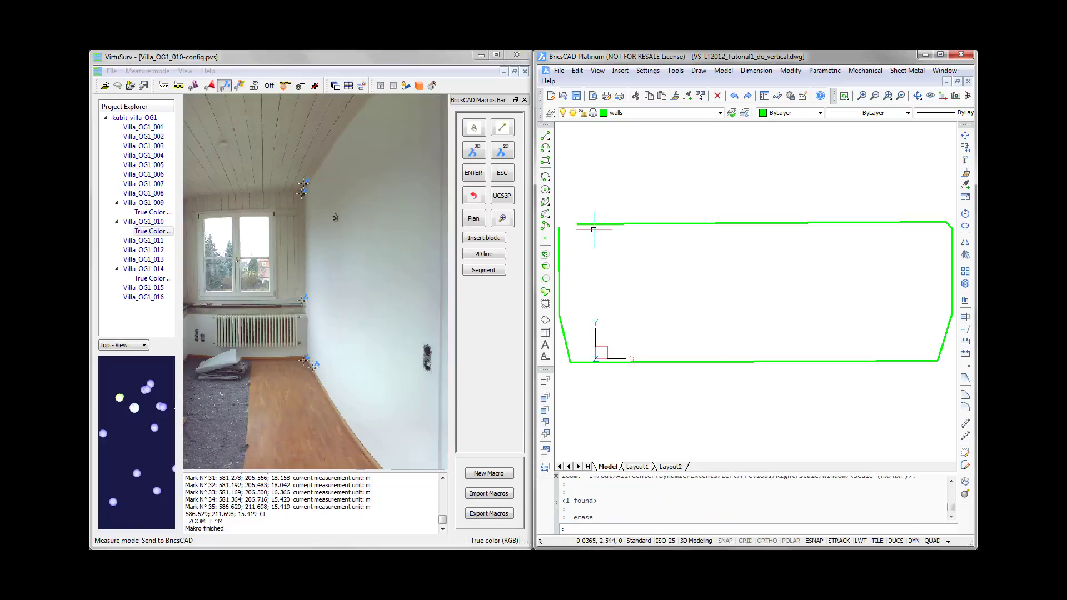
{"action": "left_click", "coordinate": [950, 224]}
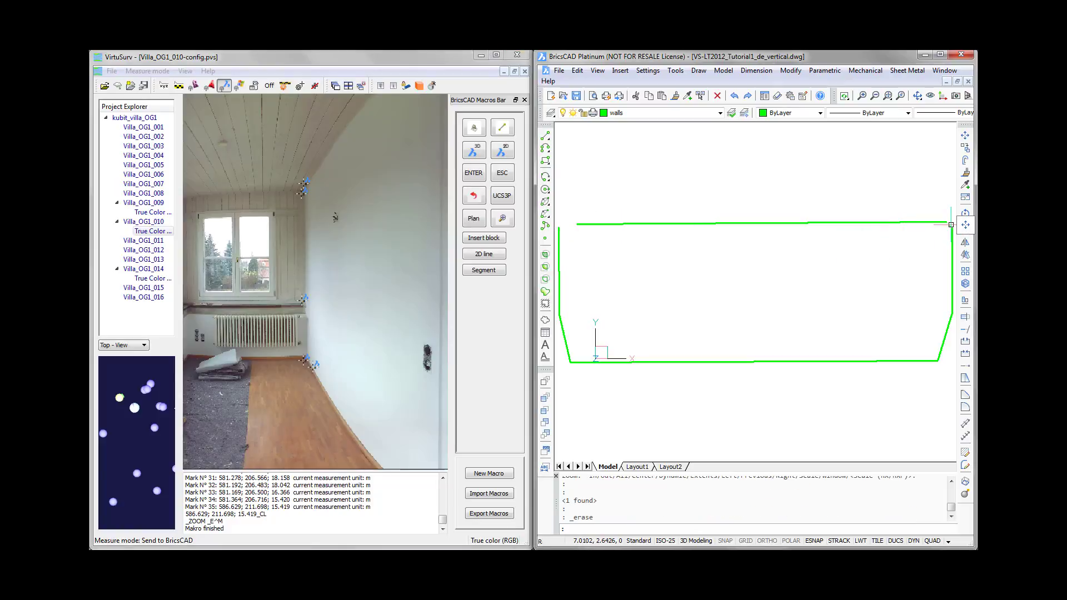
{"action": "key", "text": "Delete"}
{"action": "left_click", "coordinate": [947, 324]}
{"action": "key", "text": "Delete"}
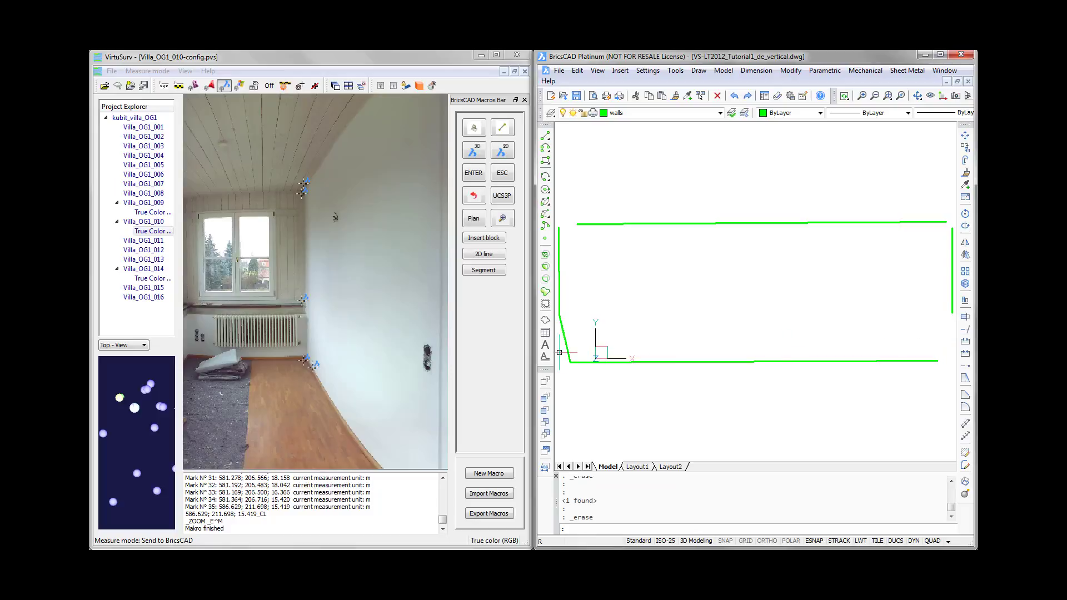
{"action": "left_click", "coordinate": [565, 351]}
{"action": "key", "text": "Delete"}
- Fillet the left vertical wall line with the ceiling line and the floor line to form sharp corners
{"action": "left_click", "coordinate": [966, 409]}
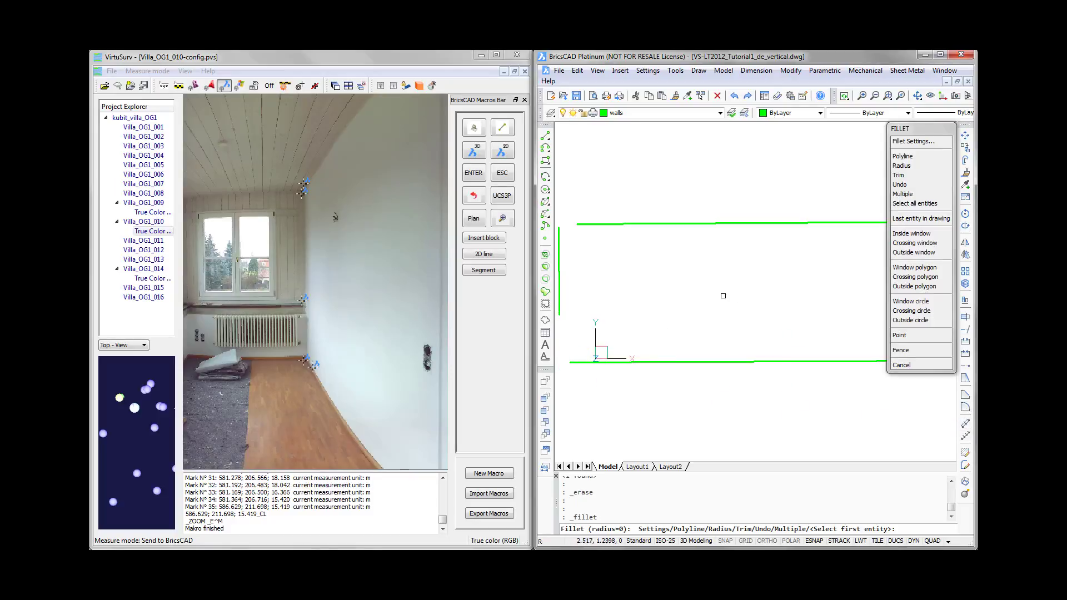
{"action": "left_click", "coordinate": [558, 256]}
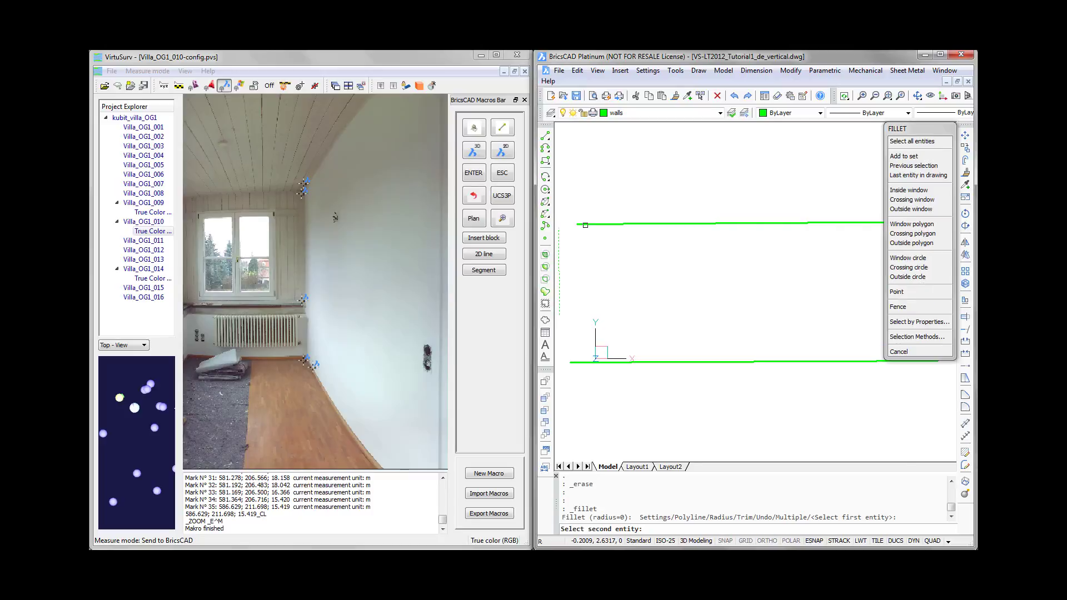
{"action": "left_click", "coordinate": [585, 225]}
{"action": "key", "text": "Return"}
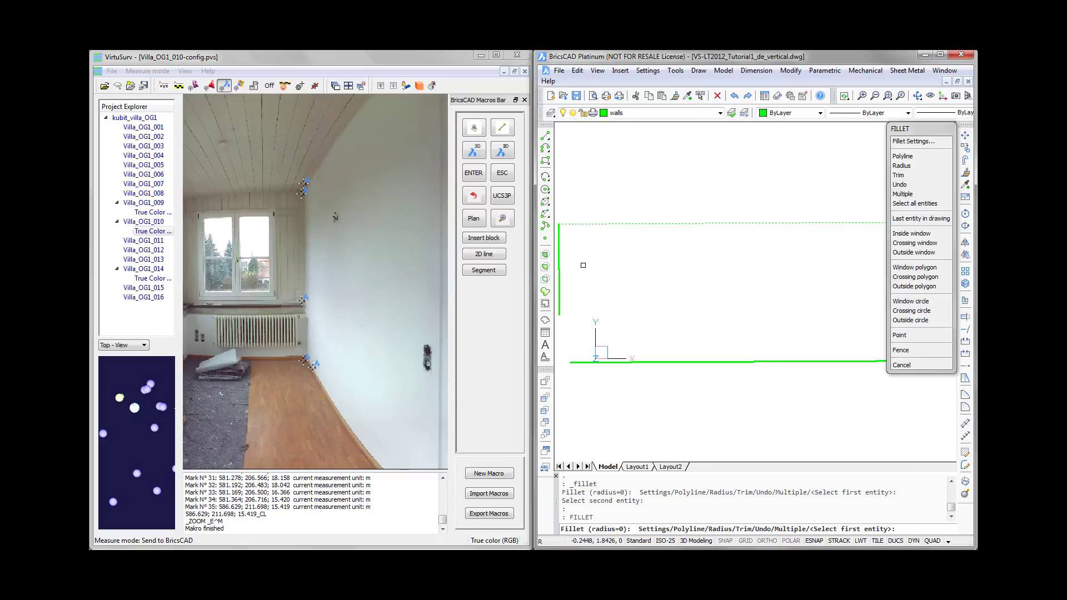
{"action": "left_click", "coordinate": [566, 309]}
{"action": "left_click", "coordinate": [584, 360]}
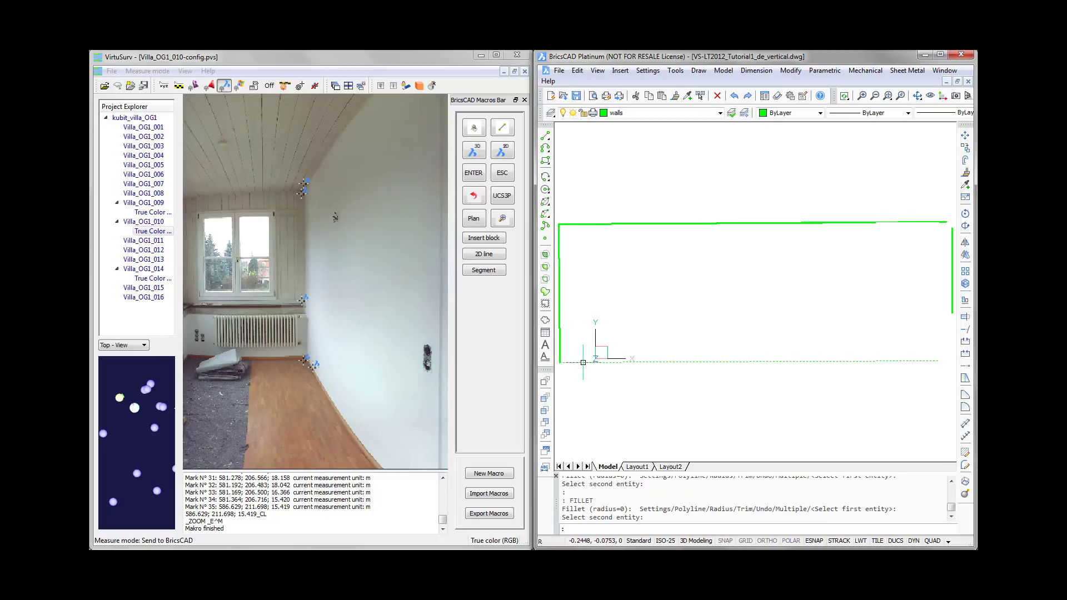
- Fillet the right vertical wall line with the floor line and the ceiling line to close the outline
{"action": "key", "text": "Return"}
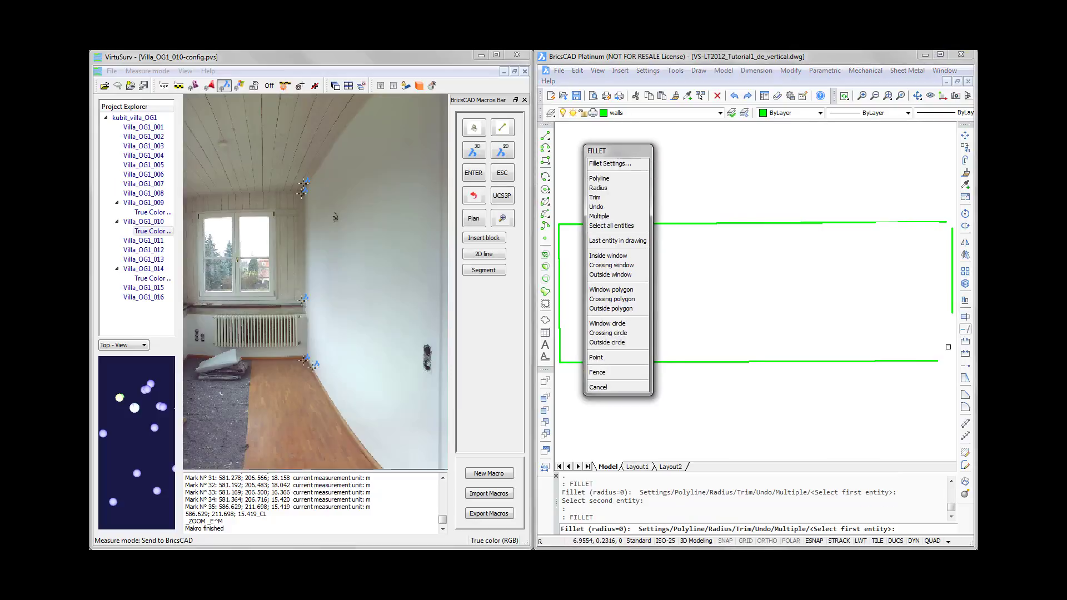
{"action": "left_click", "coordinate": [934, 360]}
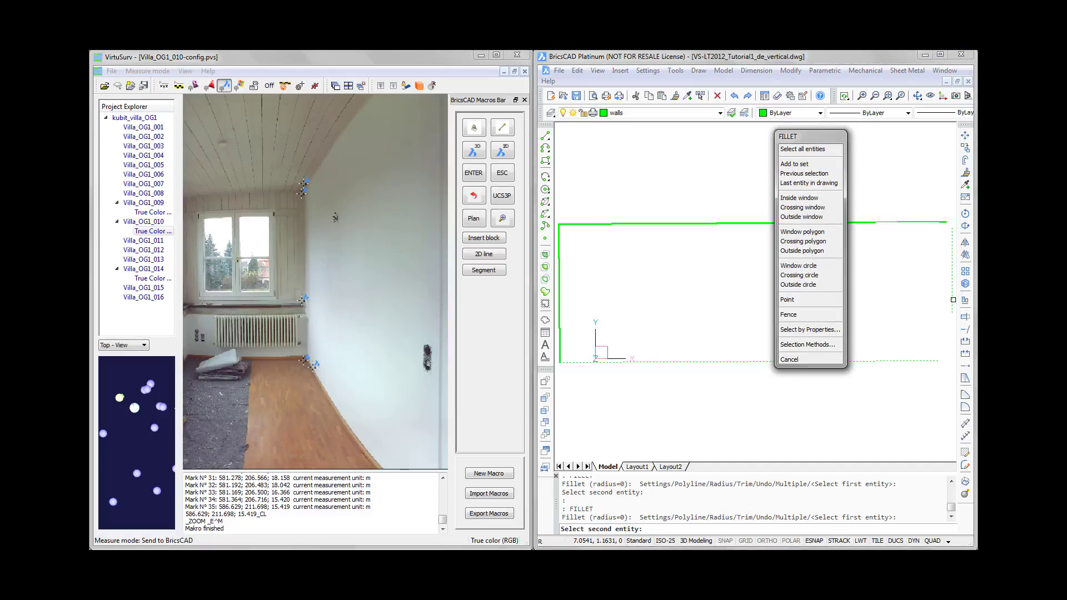
{"action": "left_click", "coordinate": [953, 300]}
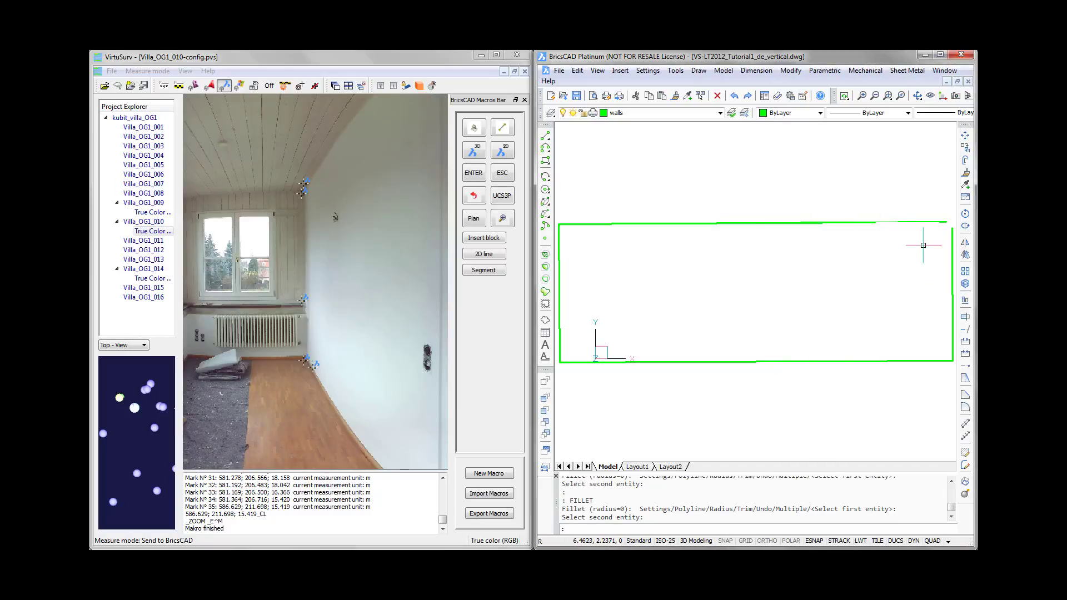
{"action": "key", "text": "Return"}
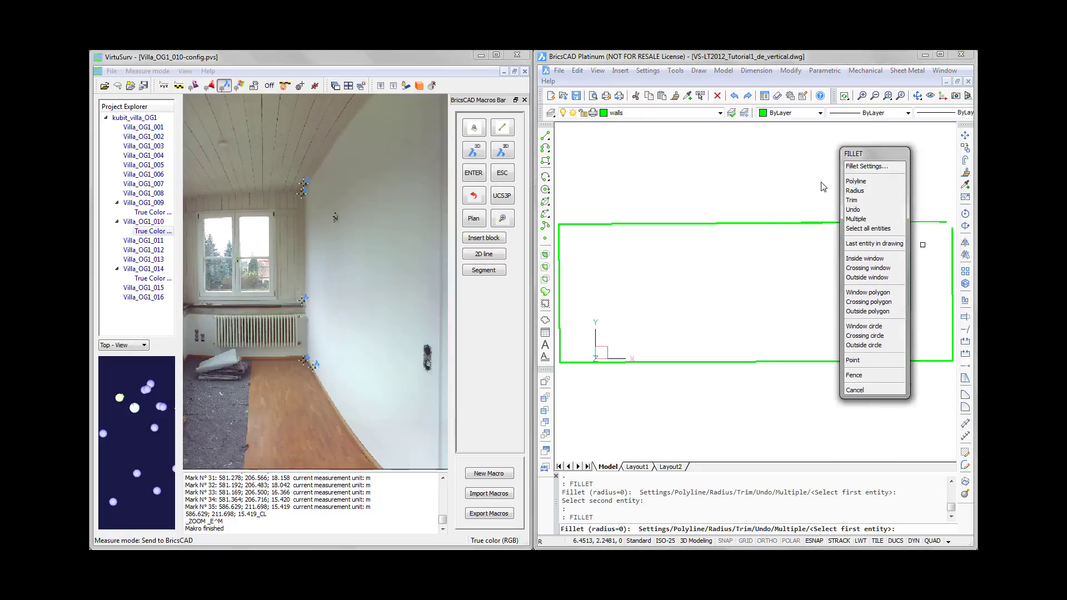
{"action": "left_click", "coordinate": [952, 250]}
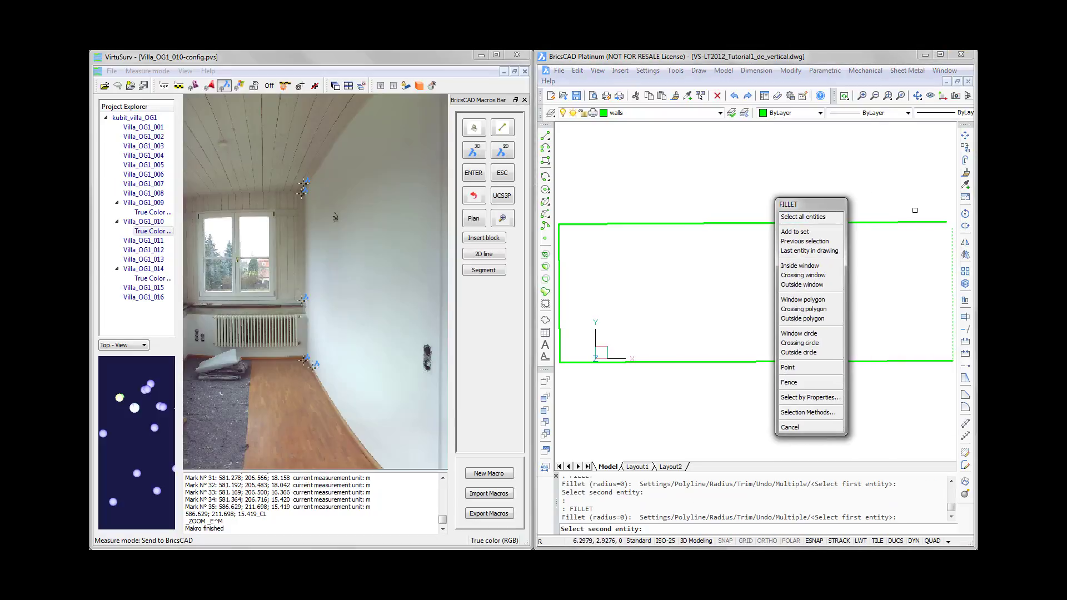
{"action": "left_click", "coordinate": [937, 222]}
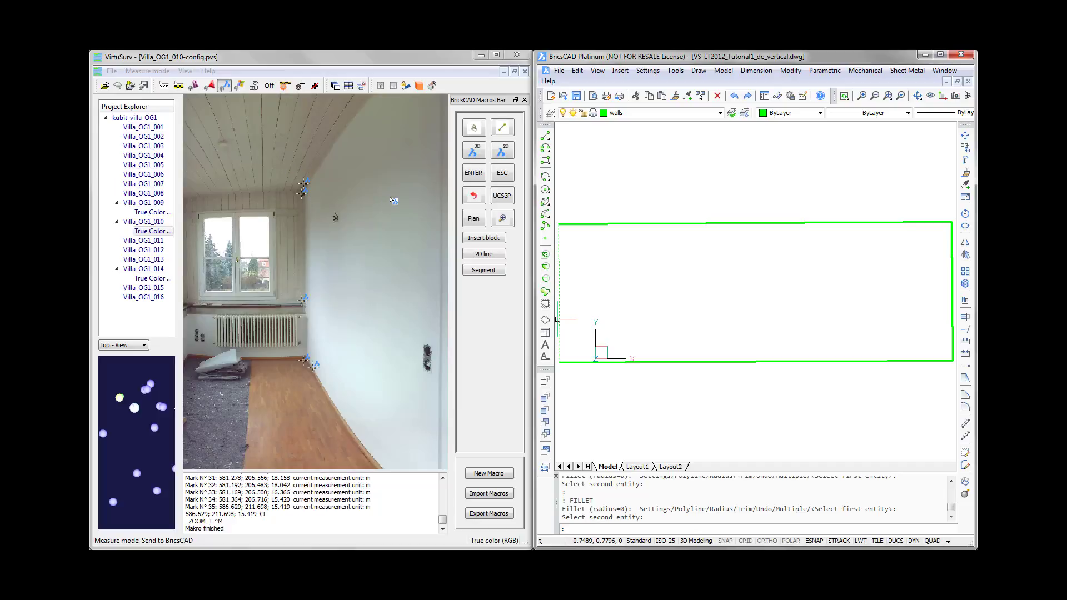
- Make the windows layer current in the drawing and switch back to VirtuSurv
{"action": "left_click", "coordinate": [500, 198]}
{"action": "left_click", "coordinate": [719, 114]}
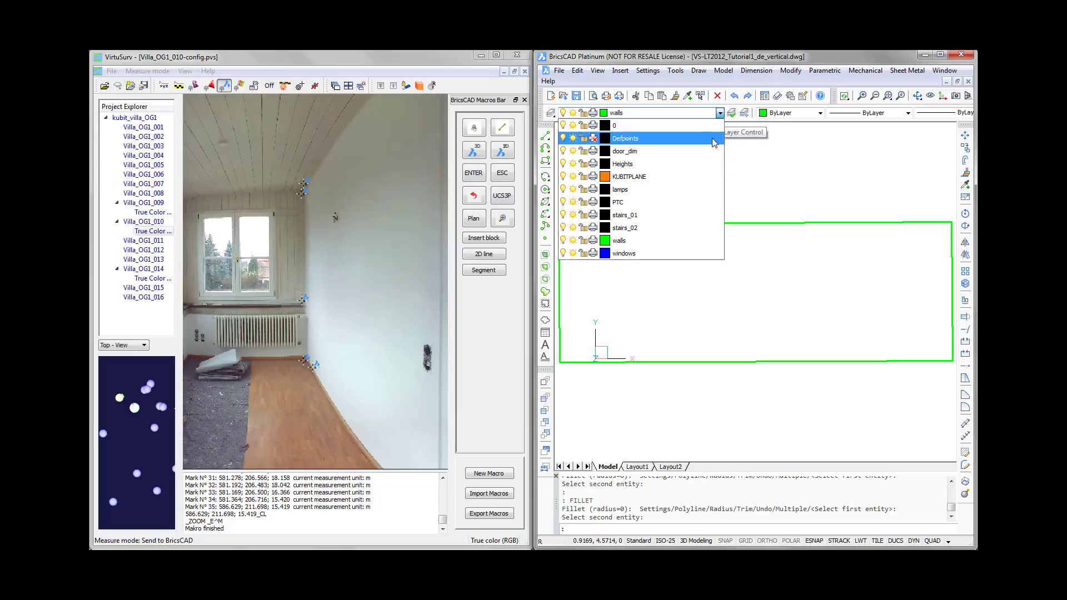
{"action": "left_click", "coordinate": [642, 252]}
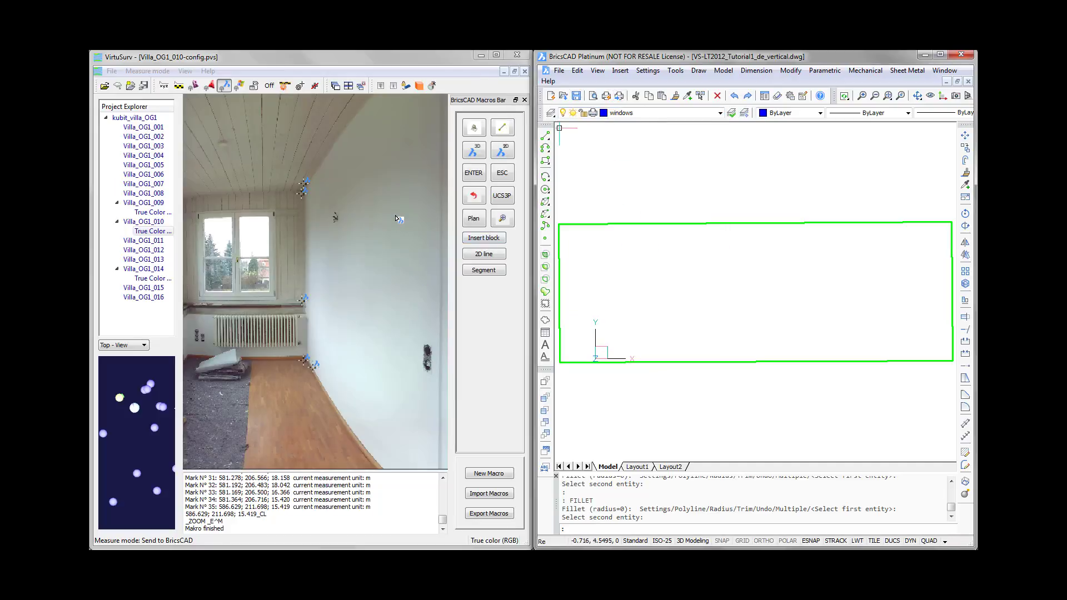
{"action": "left_click", "coordinate": [382, 58]}
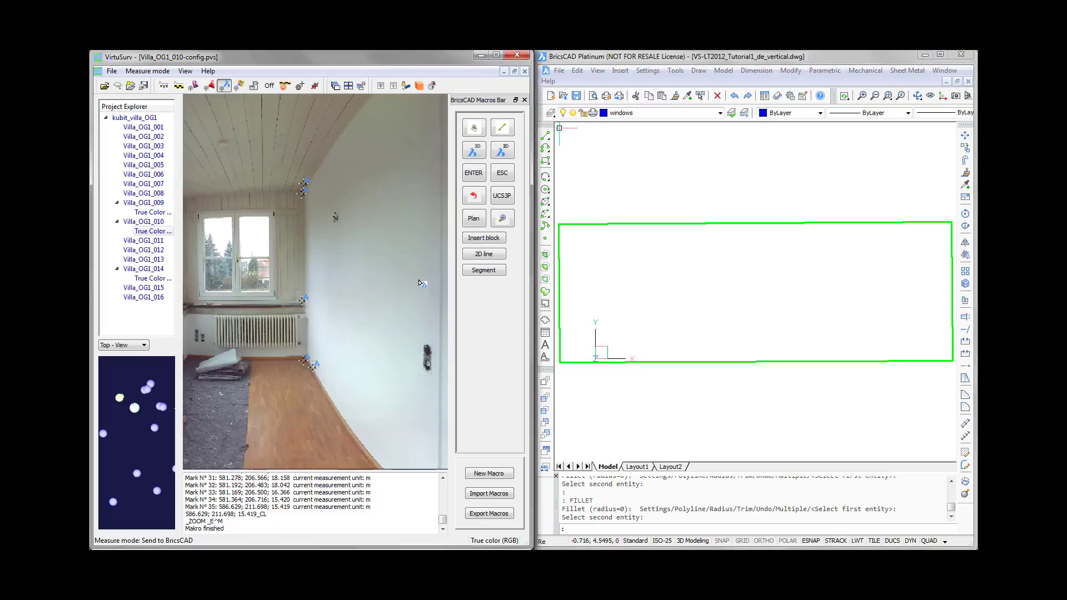
- Draw the left edge and top edge of the door opening as separate segments from points picked in the Villa_OG1_010 scan
{"action": "left_click_drag", "start_coordinate": [421, 283], "coordinate": [222, 279]}
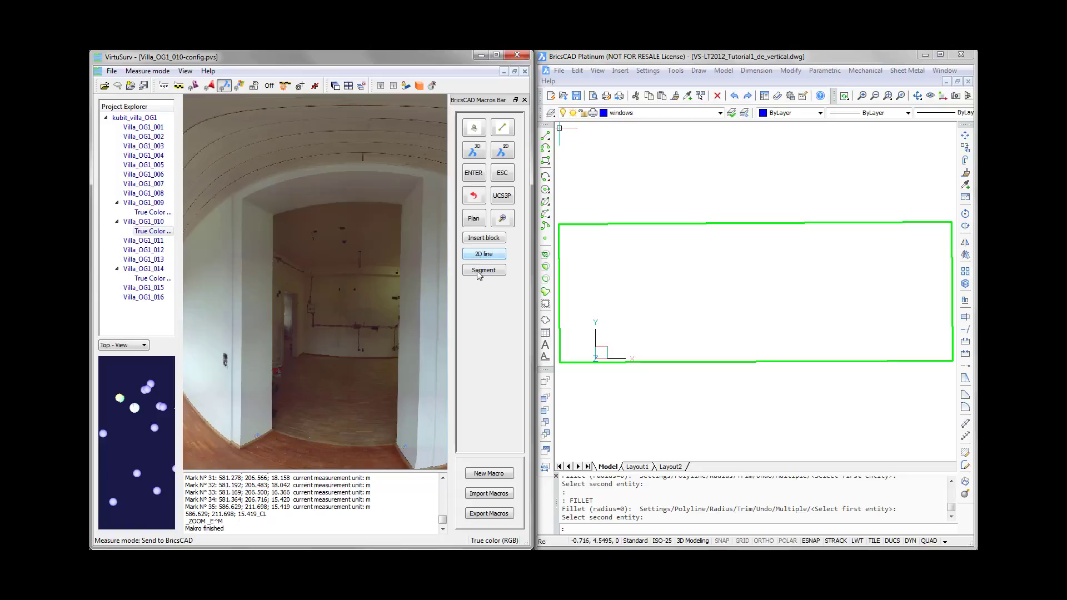
{"action": "left_click", "coordinate": [478, 273]}
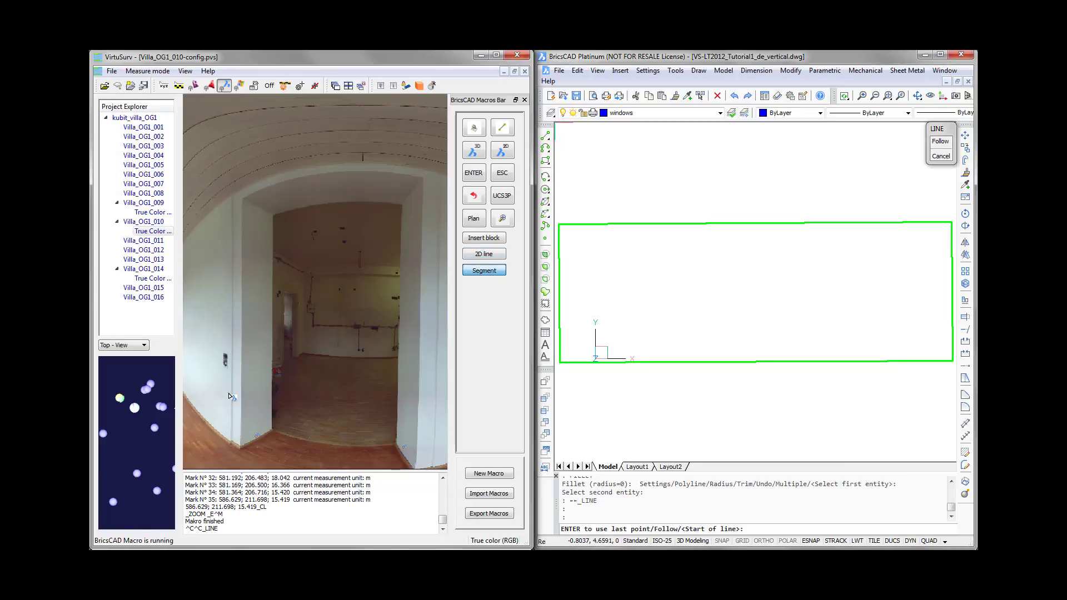
{"action": "left_click", "coordinate": [254, 436]}
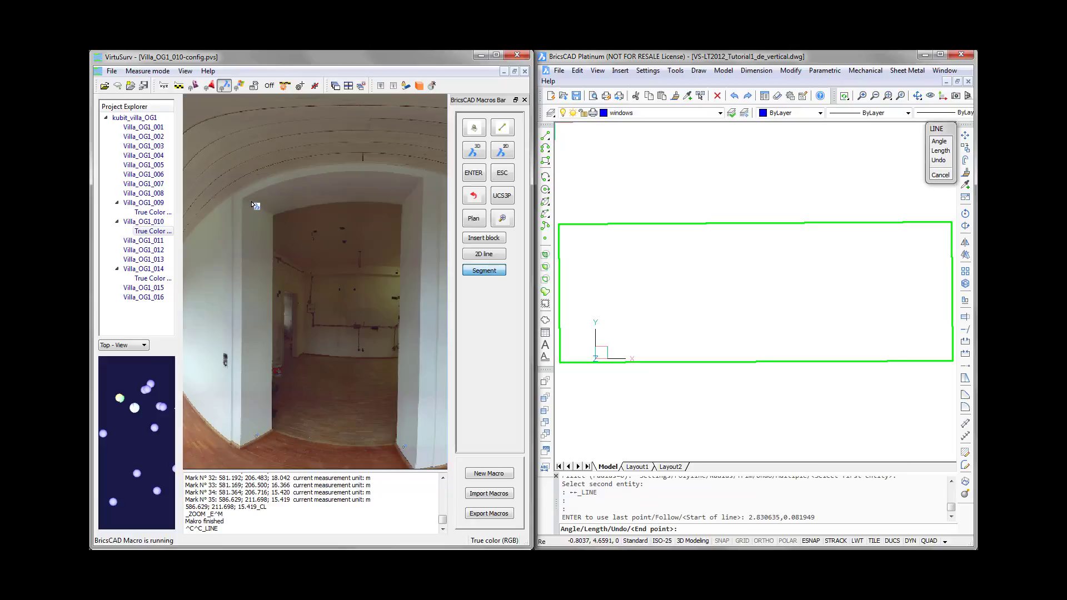
{"action": "left_click", "coordinate": [254, 211]}
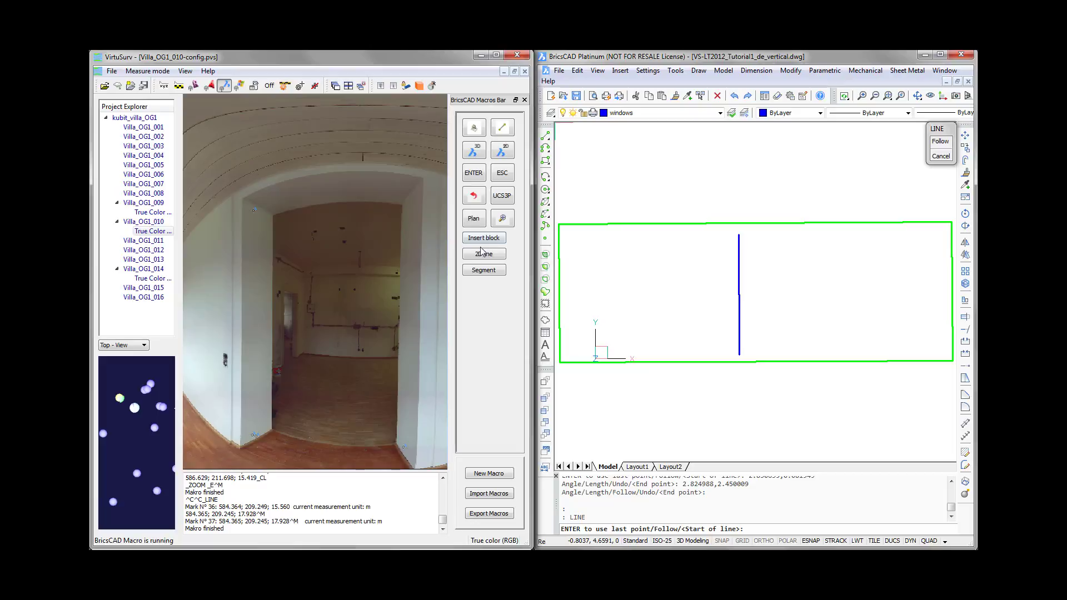
{"action": "left_click", "coordinate": [483, 271]}
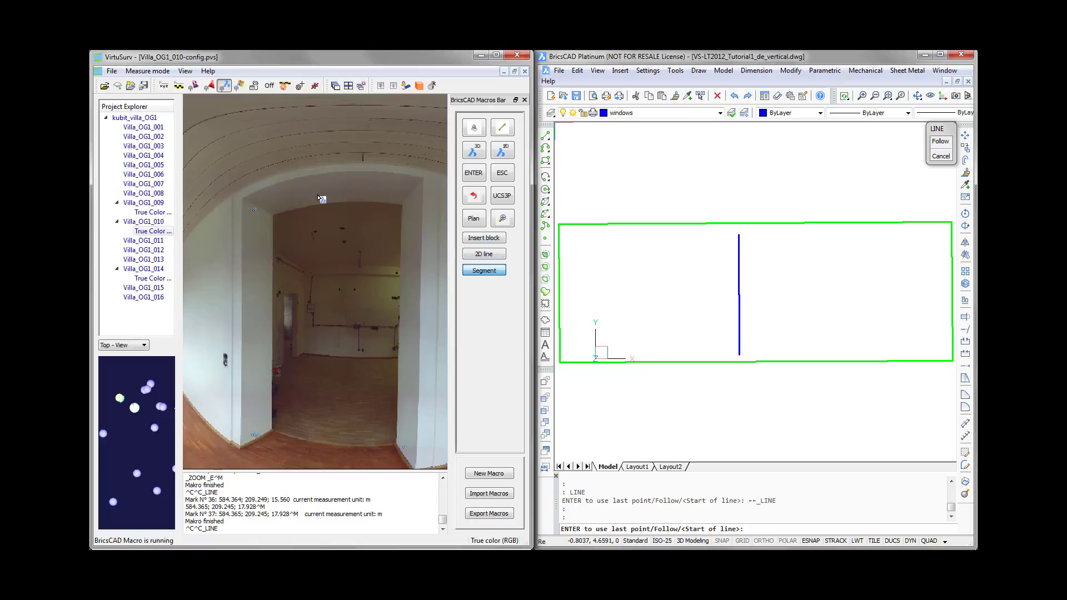
{"action": "left_click", "coordinate": [271, 199]}
{"action": "left_click", "coordinate": [401, 184]}
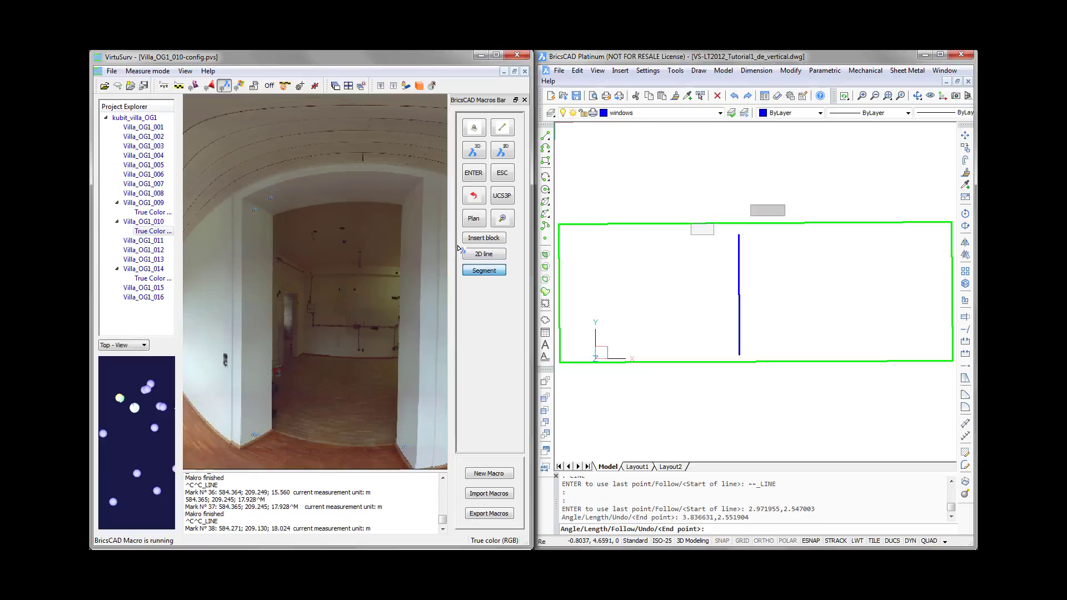
- Draw the right edge and floor edge of the door opening as separate segments from points in the scan
{"action": "left_click", "coordinate": [485, 270]}
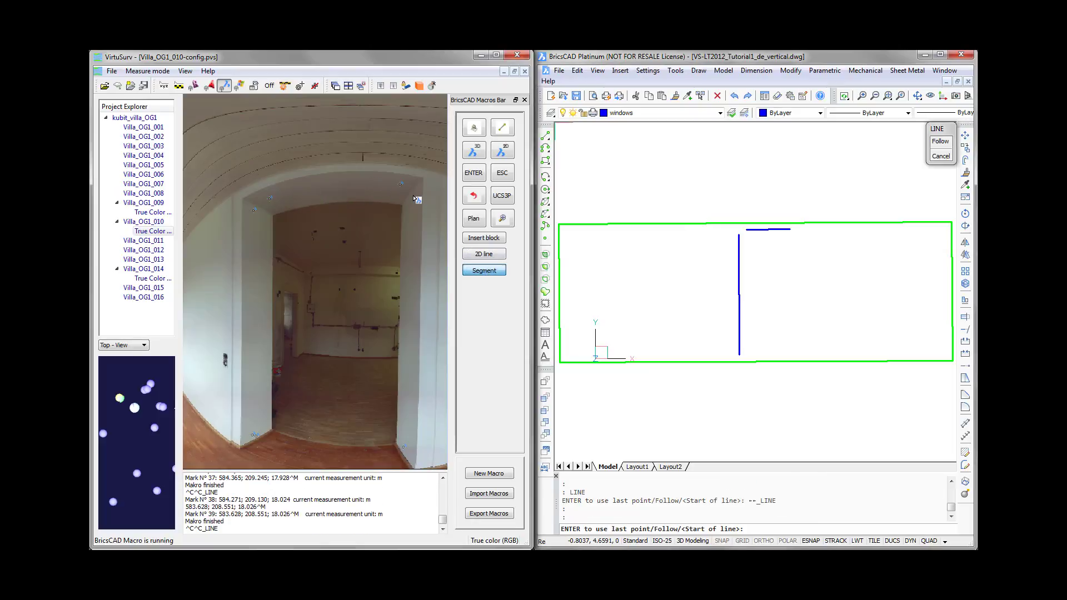
{"action": "left_click", "coordinate": [413, 195]}
{"action": "left_click", "coordinate": [408, 453]}
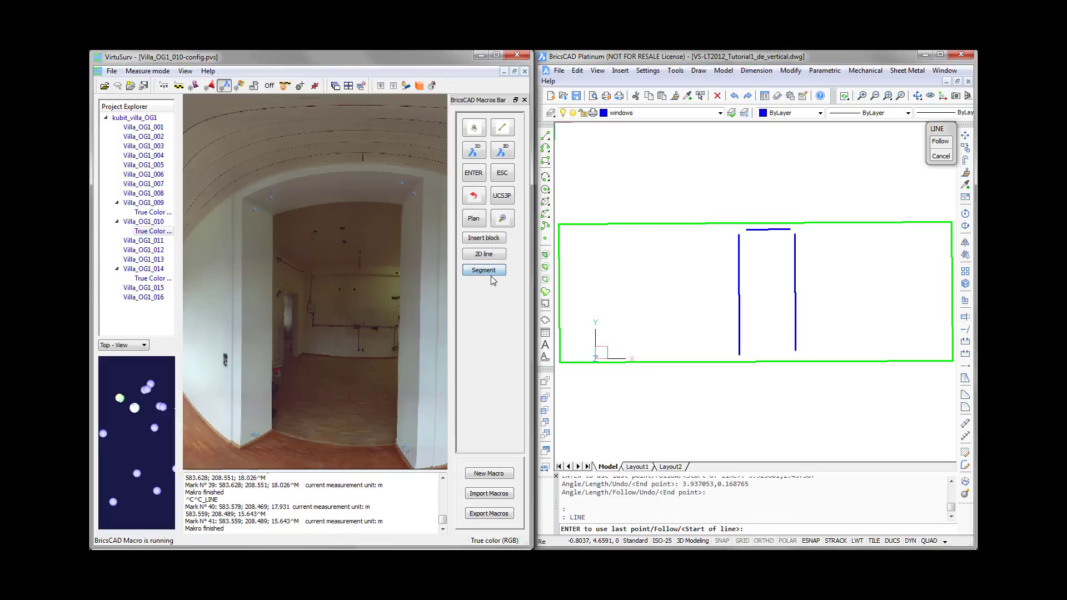
{"action": "left_click", "coordinate": [261, 448]}
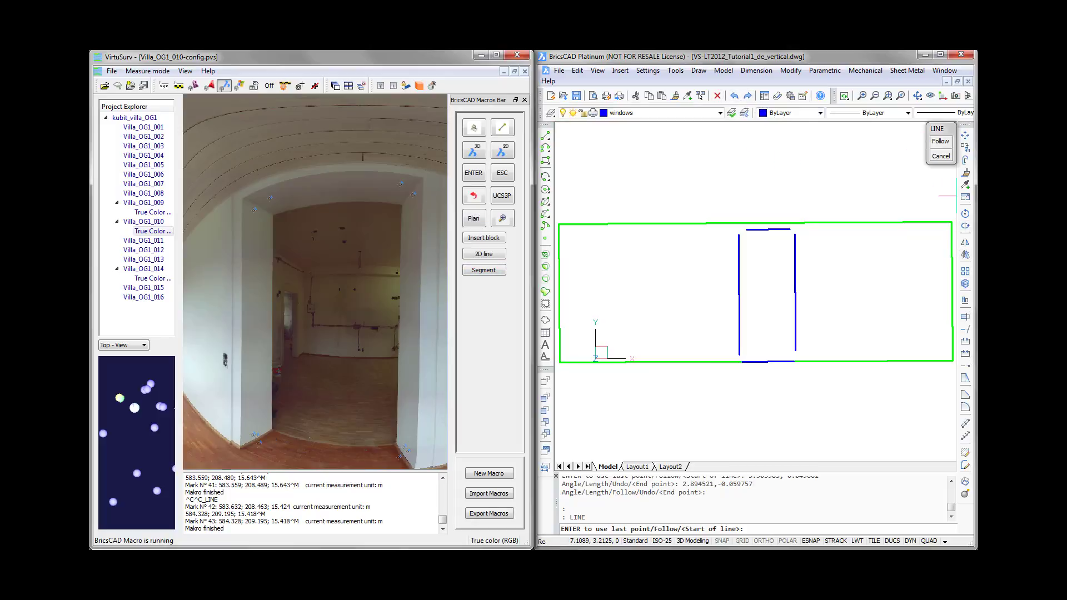
- Fillet the door opening's top line with its left and right vertical lines to form sharp upper corners
{"action": "left_click", "coordinate": [965, 407]}
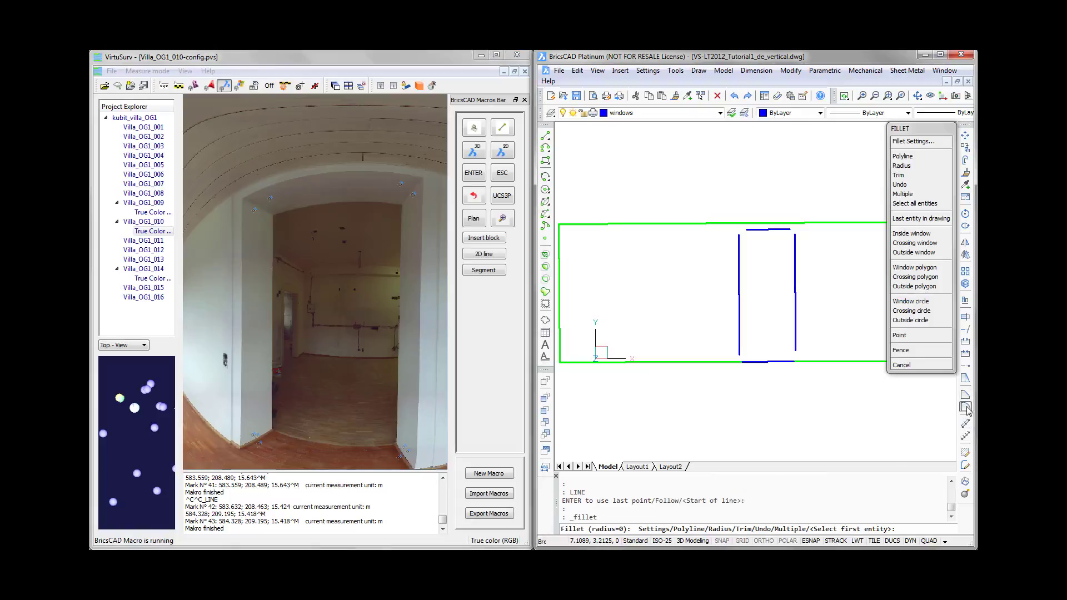
{"action": "left_click", "coordinate": [739, 250]}
{"action": "left_click", "coordinate": [749, 230]}
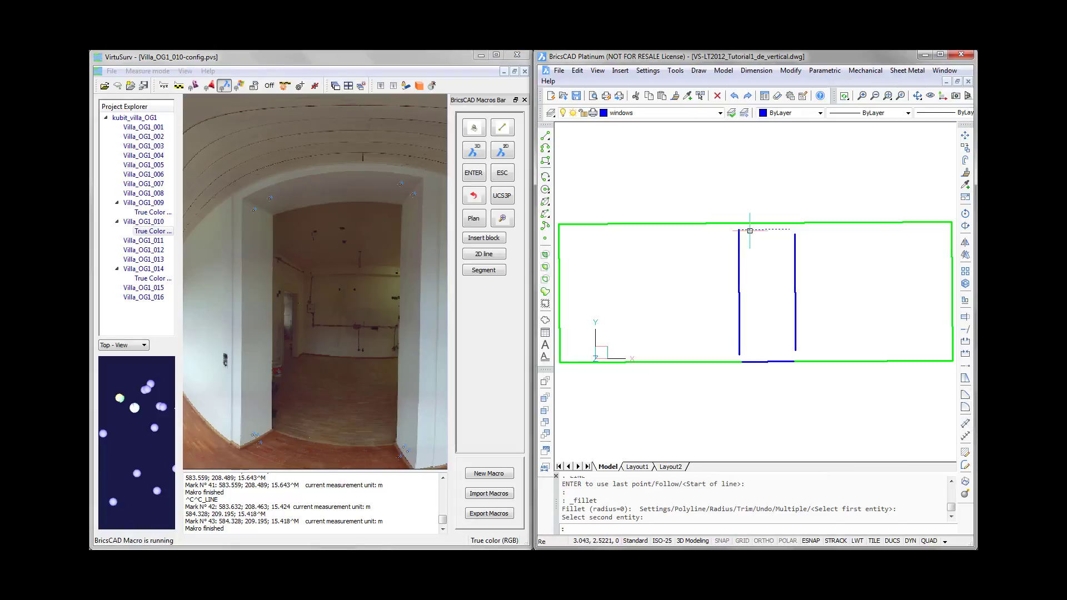
{"action": "key", "text": "Return"}
{"action": "left_click", "coordinate": [775, 229]}
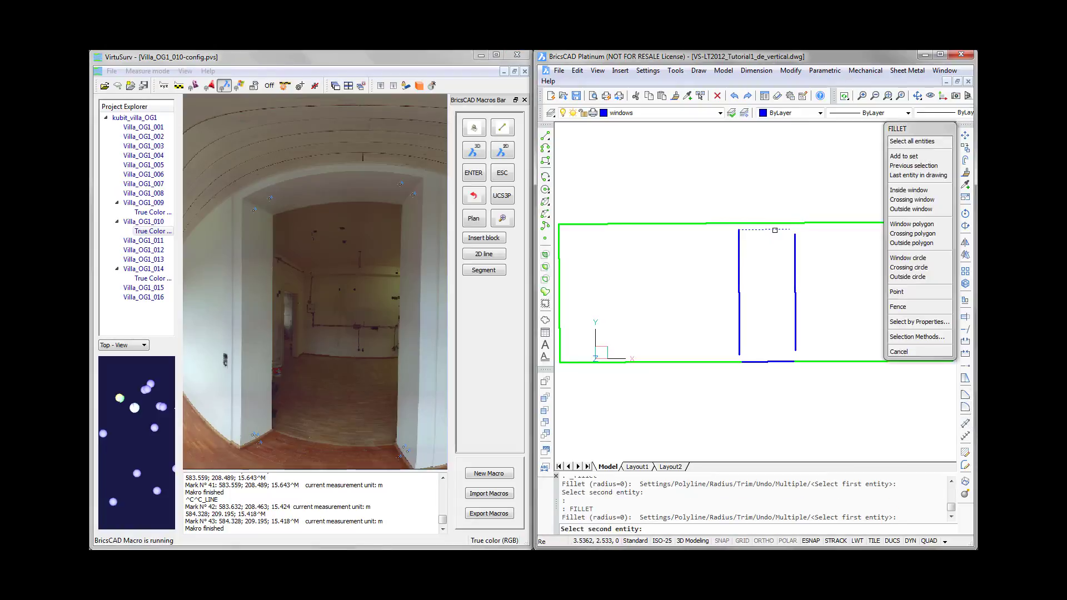
{"action": "left_click", "coordinate": [795, 257]}
- Fillet the door opening's right and left vertical lines with its floor line to close the outline
{"action": "key", "text": "Return"}
{"action": "left_click", "coordinate": [795, 292]}
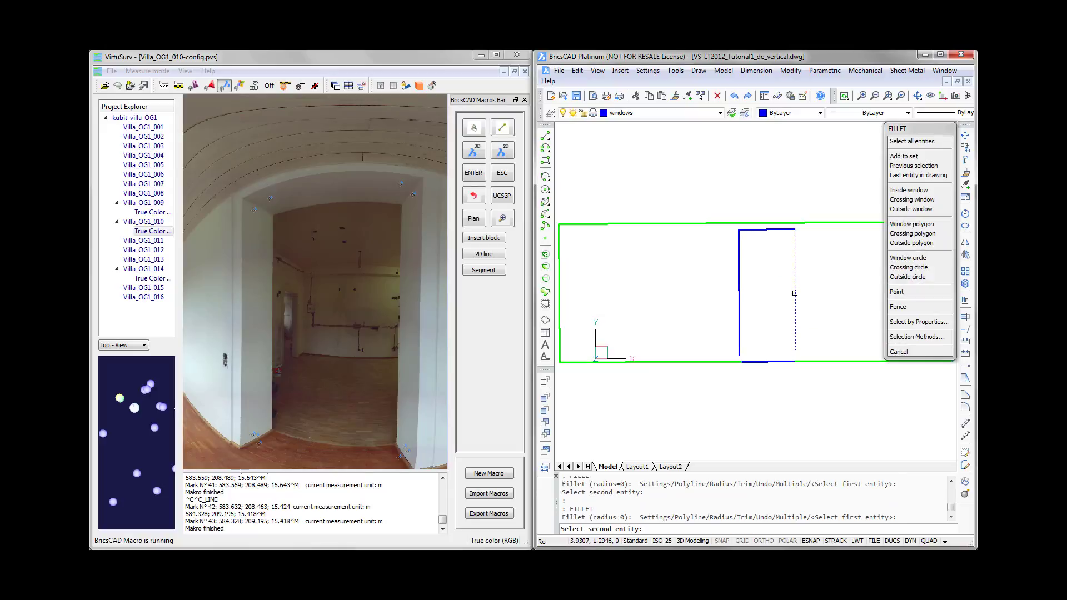
{"action": "left_click", "coordinate": [792, 362]}
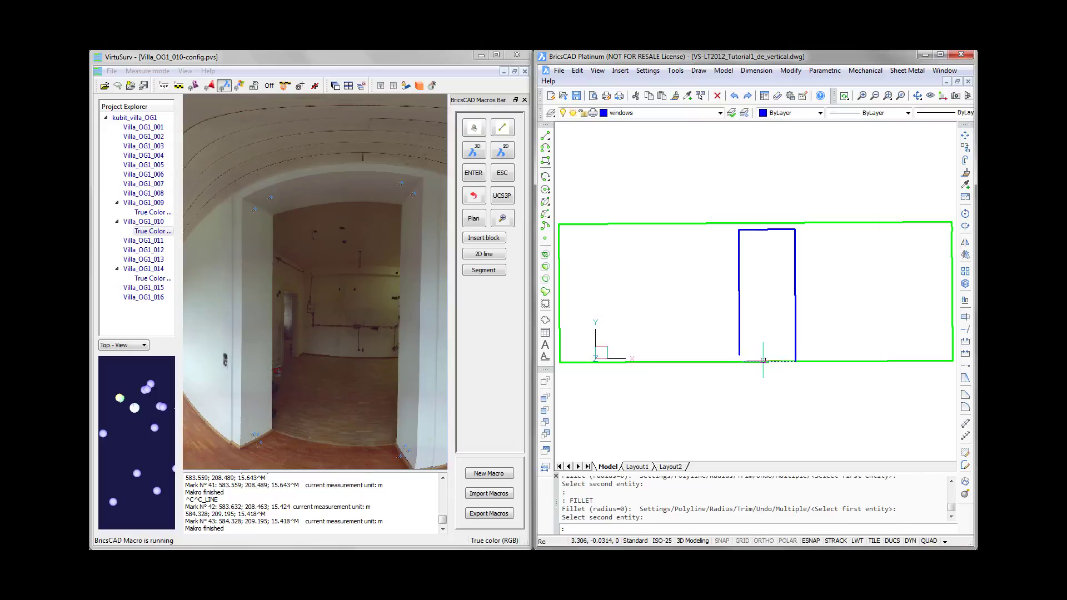
{"action": "key", "text": "Return"}
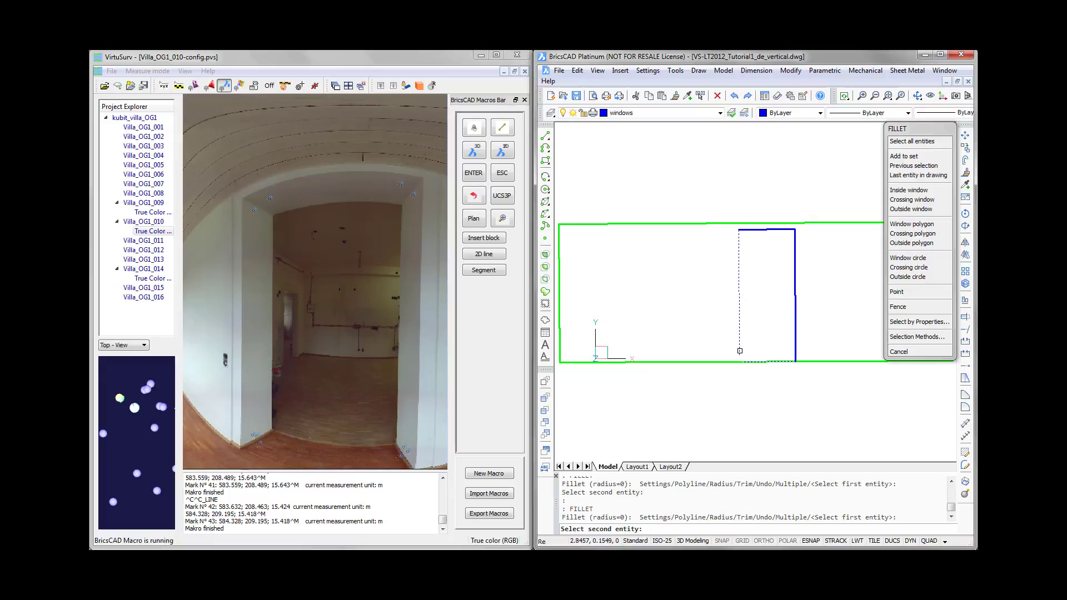
{"action": "left_click", "coordinate": [742, 351]}
{"action": "mouse_move", "coordinate": [754, 355]}
{"action": "key", "text": "Return"}
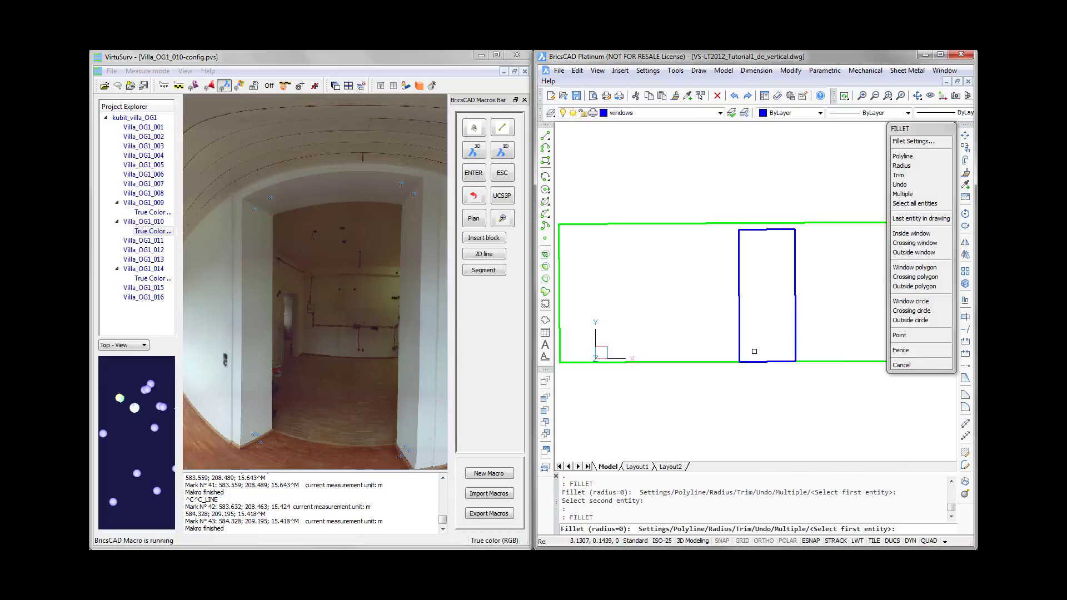
{"action": "key", "text": "Escape"}
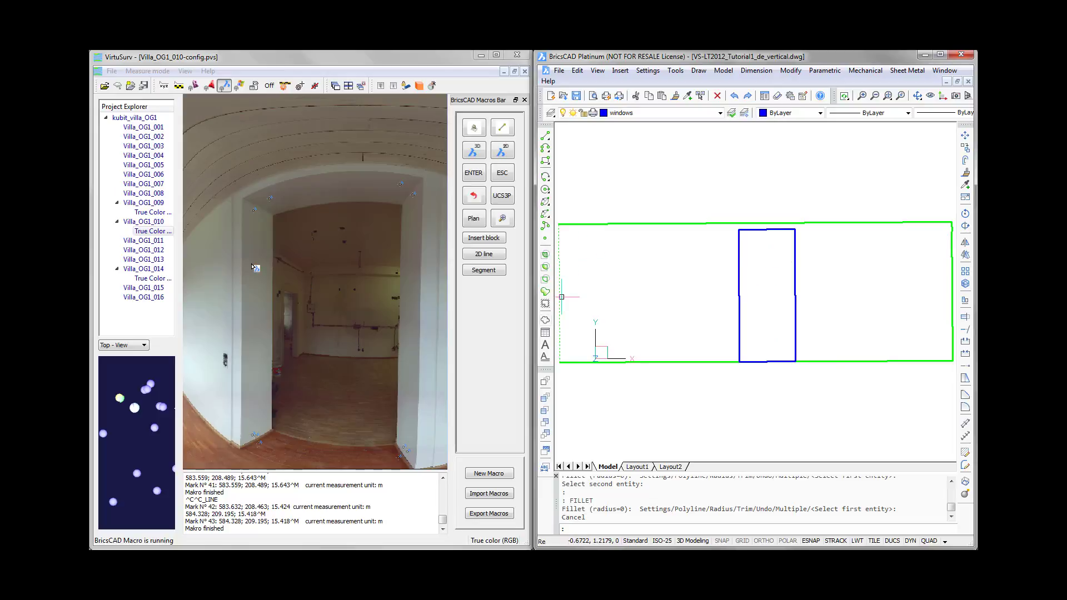
- Insert the LAMP block at the wall lamp outlet to the right of the doorway, picking its position in the scan
{"action": "left_click", "coordinate": [295, 128]}
{"action": "scroll", "coordinate": [295, 209], "scroll_direction": "down", "scroll_amount": 2}
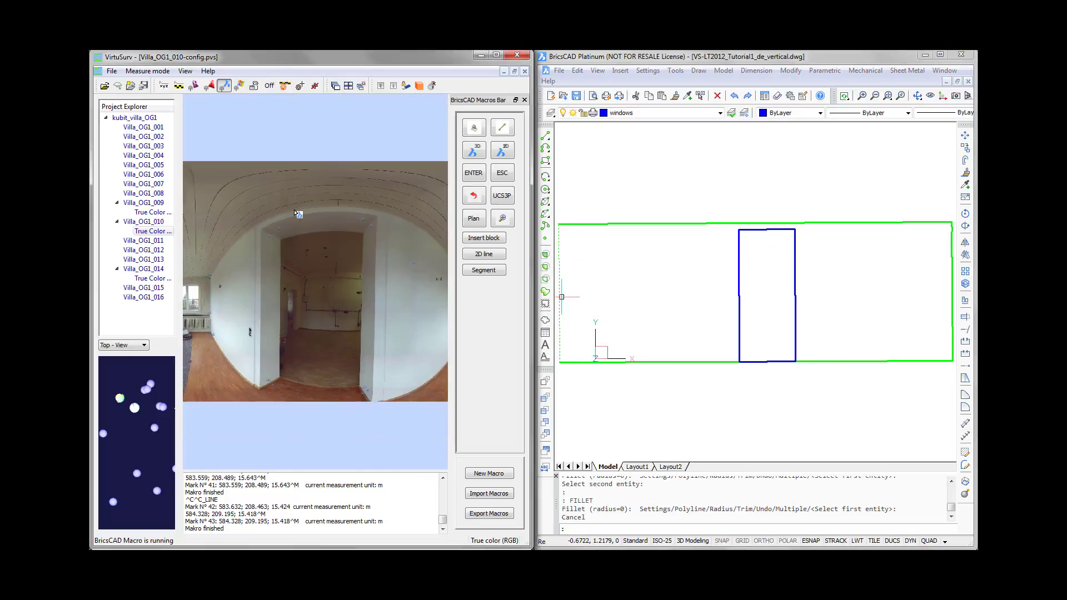
{"action": "scroll", "coordinate": [215, 290], "scroll_direction": "up", "scroll_amount": 2}
{"action": "scroll", "coordinate": [214, 290], "scroll_direction": "up", "scroll_amount": 3}
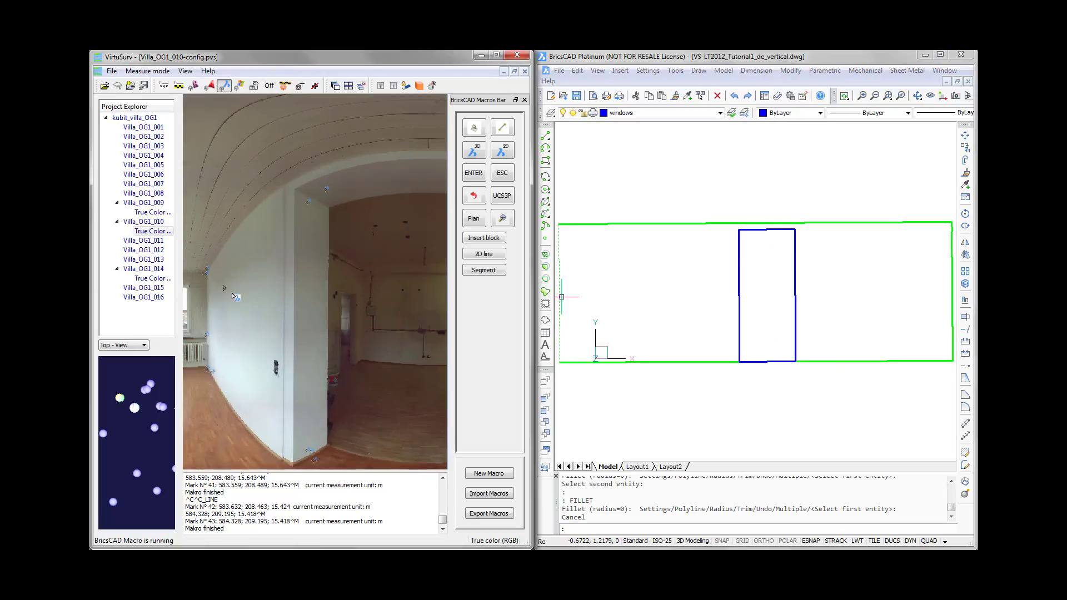
{"action": "scroll", "coordinate": [225, 286], "scroll_direction": "down", "scroll_amount": 5}
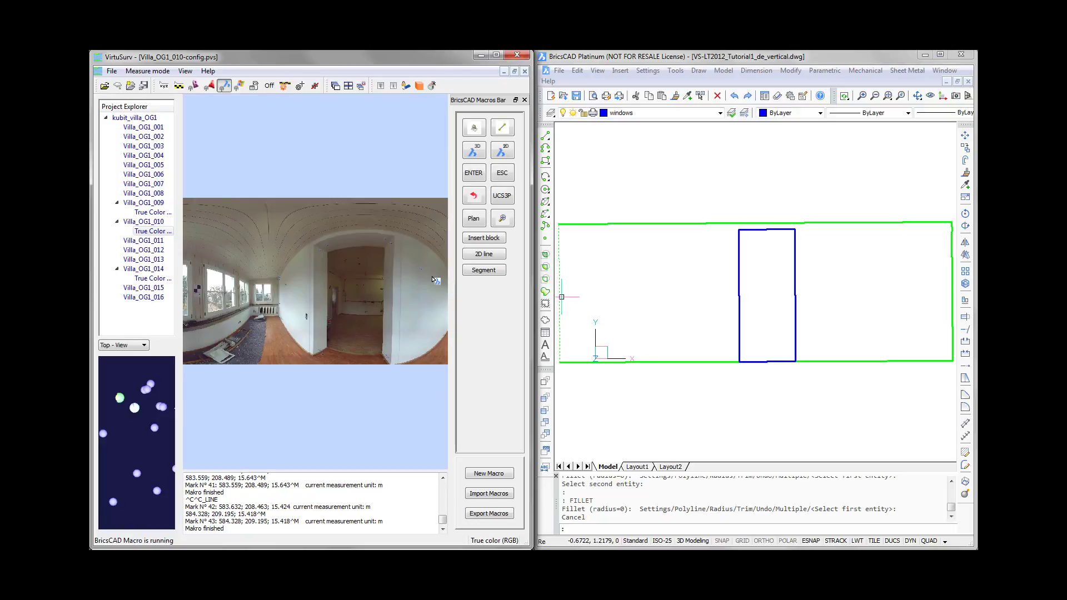
{"action": "scroll", "coordinate": [434, 281], "scroll_direction": "up", "scroll_amount": 4}
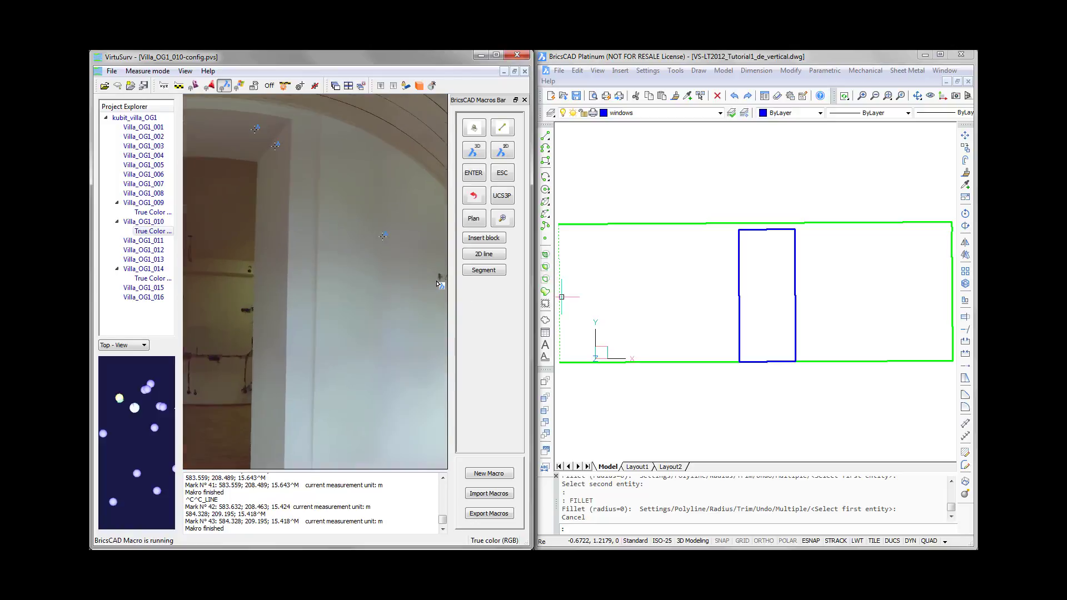
{"action": "scroll", "coordinate": [437, 284], "scroll_direction": "down", "scroll_amount": 4}
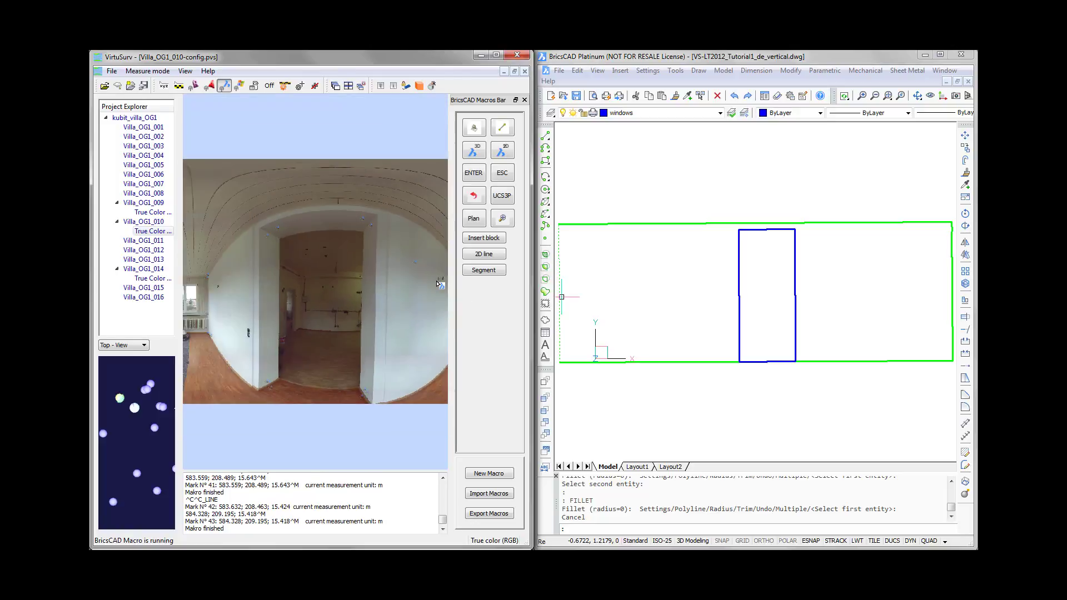
{"action": "left_click", "coordinate": [483, 238]}
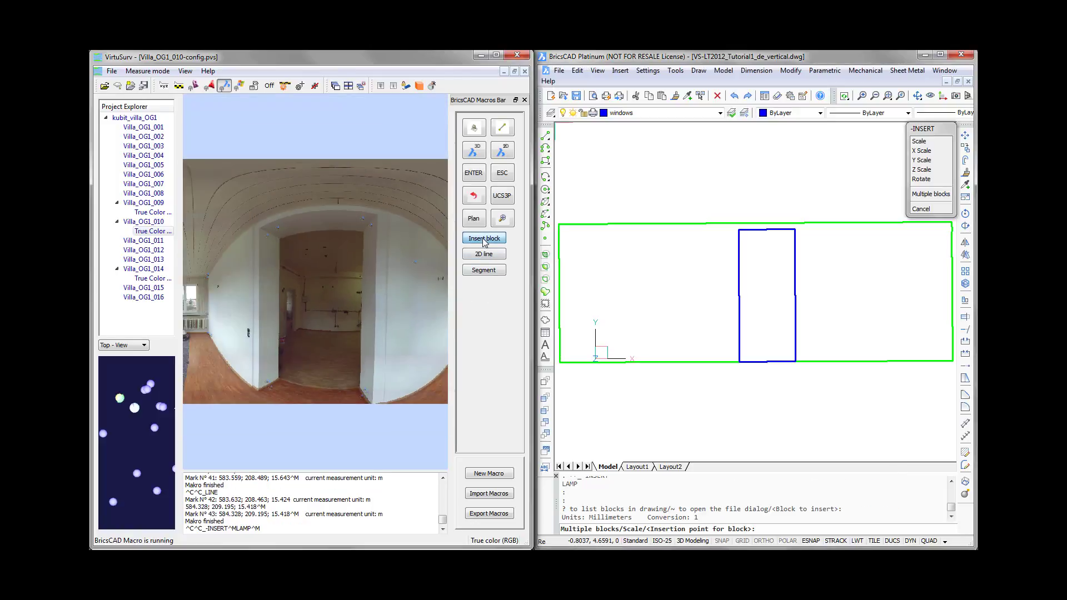
{"action": "left_click", "coordinate": [439, 282]}
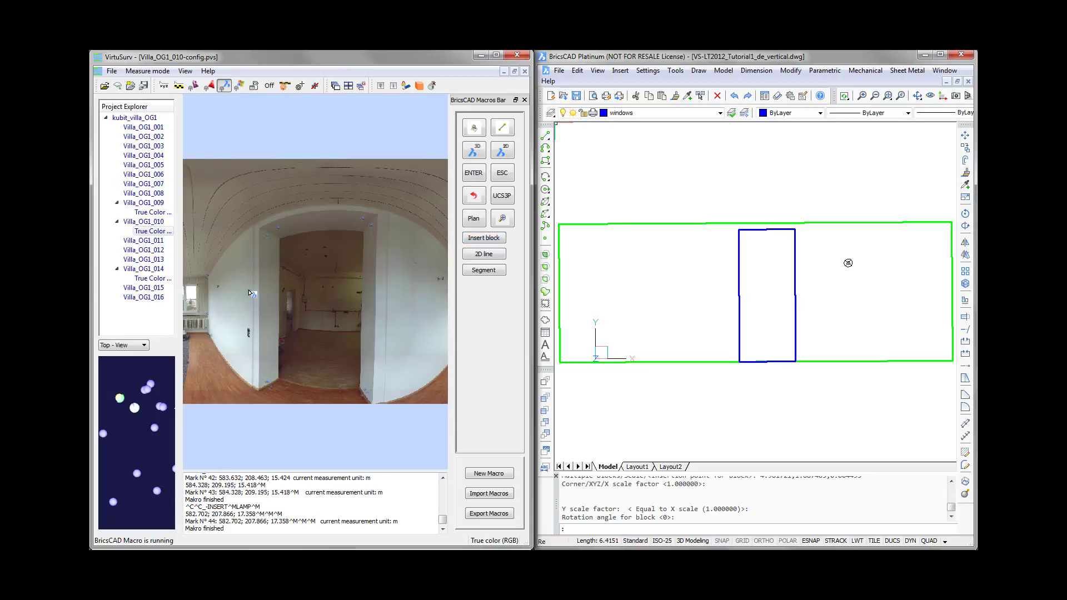
- Insert another LAMP block at the wall lamp outlet to the left of the doorway in the scan
{"action": "scroll", "coordinate": [211, 292], "scroll_direction": "up", "scroll_amount": 1}
{"action": "scroll", "coordinate": [211, 292], "scroll_direction": "up", "scroll_amount": 2}
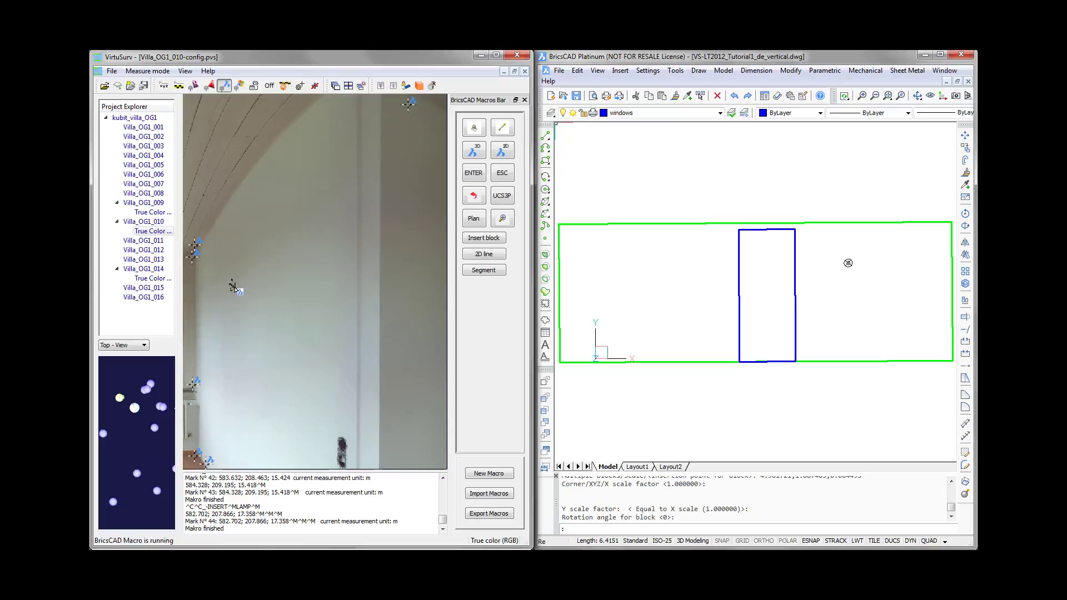
{"action": "left_click", "coordinate": [473, 239]}
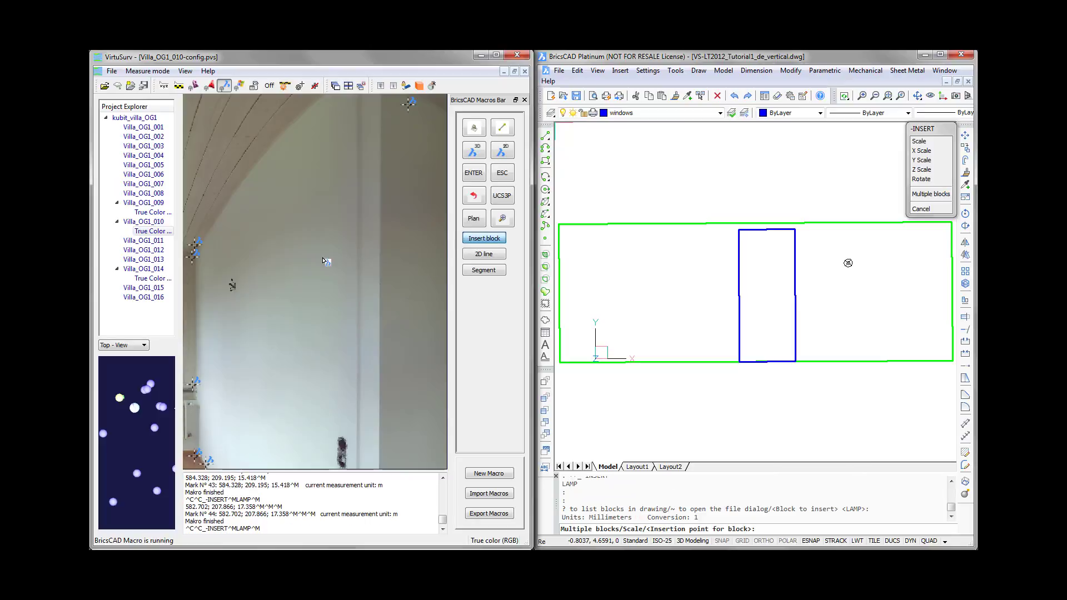
{"action": "left_click", "coordinate": [233, 285]}
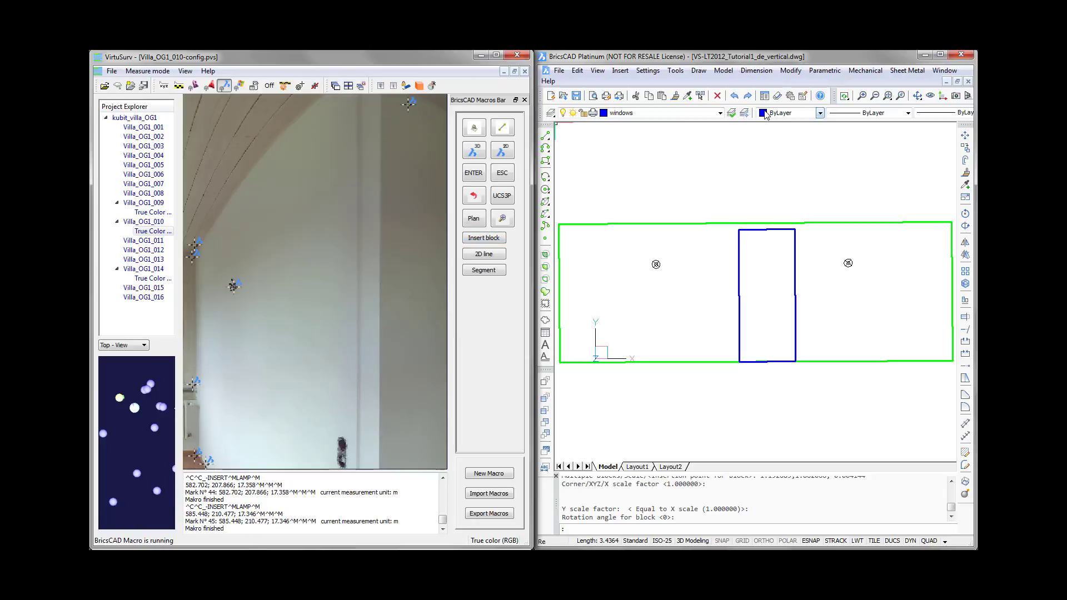
- Switch to the VS-LT2012_Tutorial1_de_fertig.dwg drawing and examine the floor plan around the door and the staircase
{"action": "left_click", "coordinate": [725, 58]}
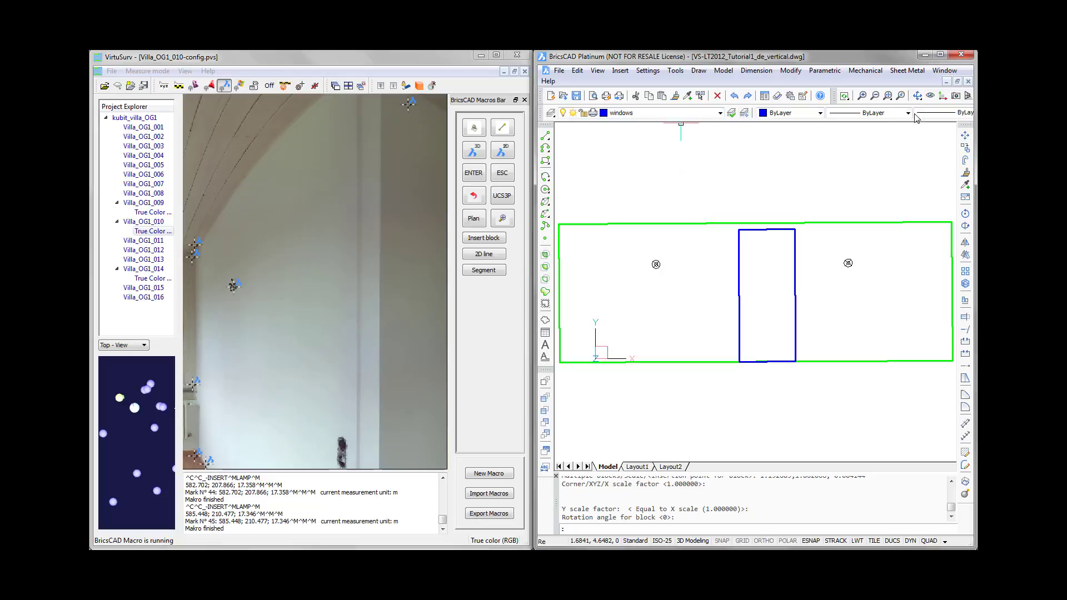
{"action": "left_click", "coordinate": [945, 71]}
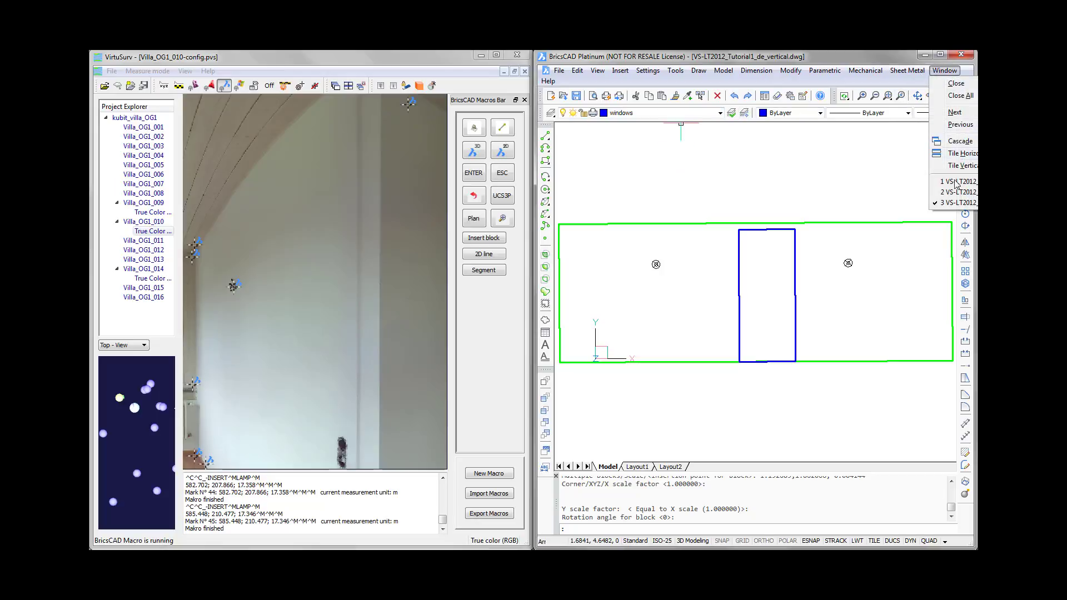
{"action": "left_click", "coordinate": [959, 193]}
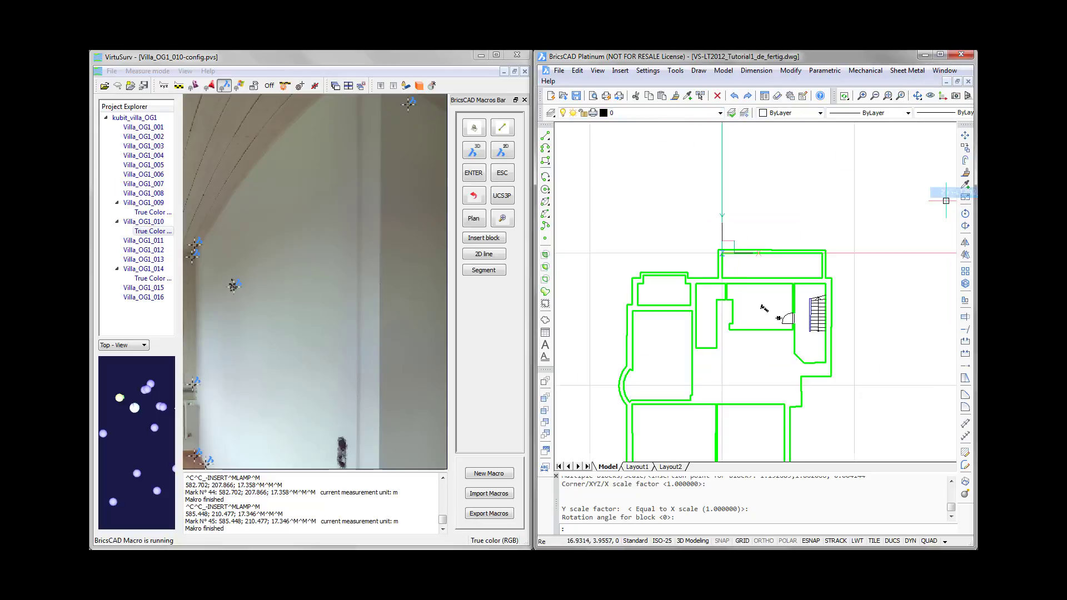
{"action": "scroll", "coordinate": [823, 306], "scroll_direction": "up", "scroll_amount": 2}
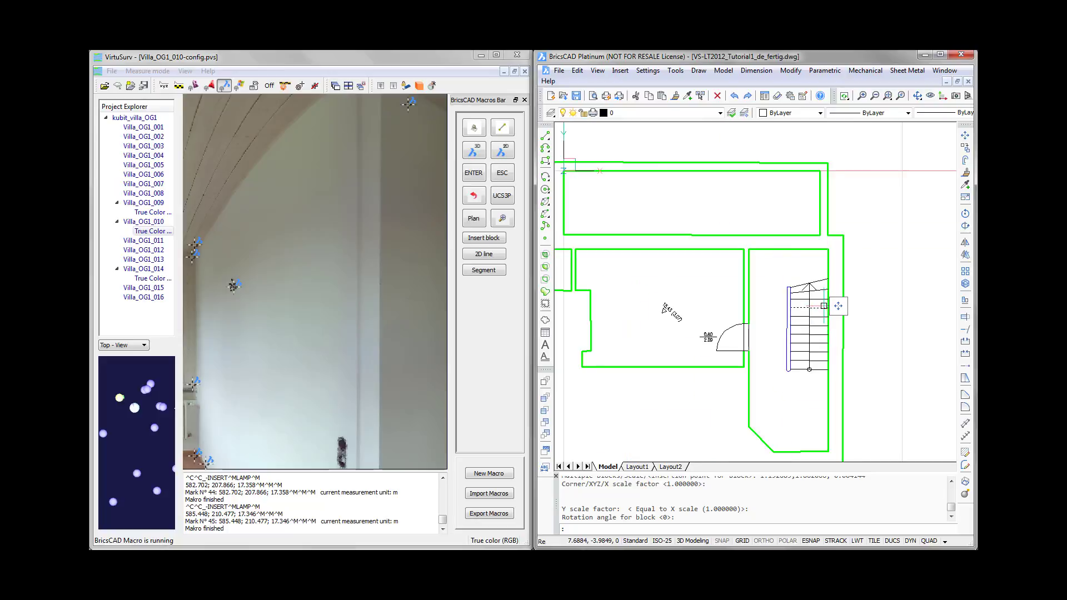
{"action": "middle_click_drag", "start_coordinate": [823, 306], "coordinate": [886, 298]}
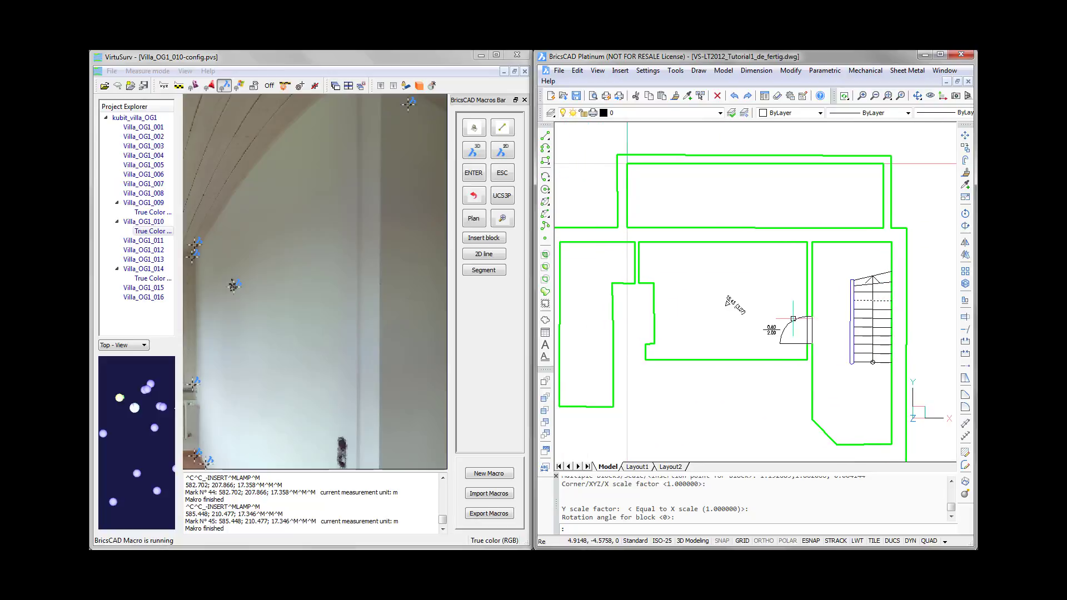
{"action": "middle_click_drag", "start_coordinate": [812, 209], "coordinate": [786, 210]}
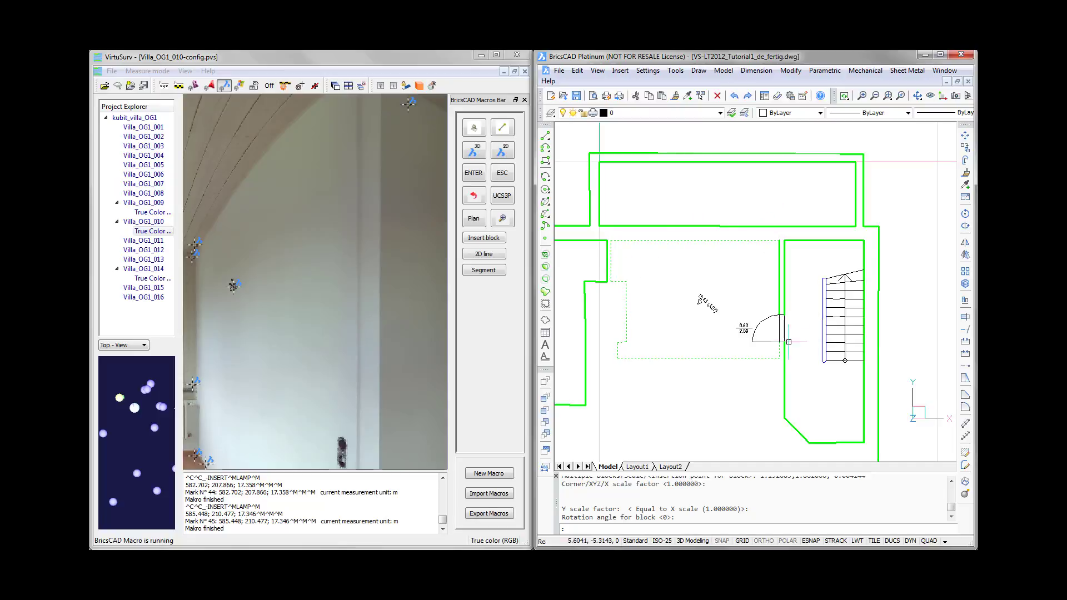
{"action": "scroll", "coordinate": [772, 327], "scroll_direction": "up", "scroll_amount": 4}
{"action": "scroll", "coordinate": [771, 327], "scroll_direction": "down", "scroll_amount": 3}
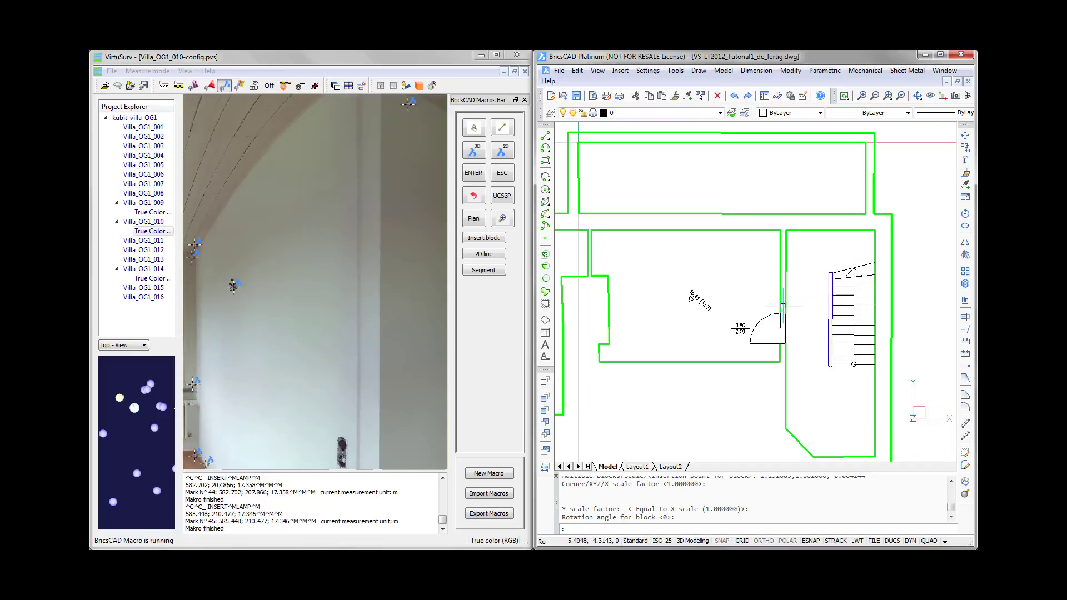
{"action": "middle_click_drag", "start_coordinate": [791, 309], "coordinate": [793, 329]}
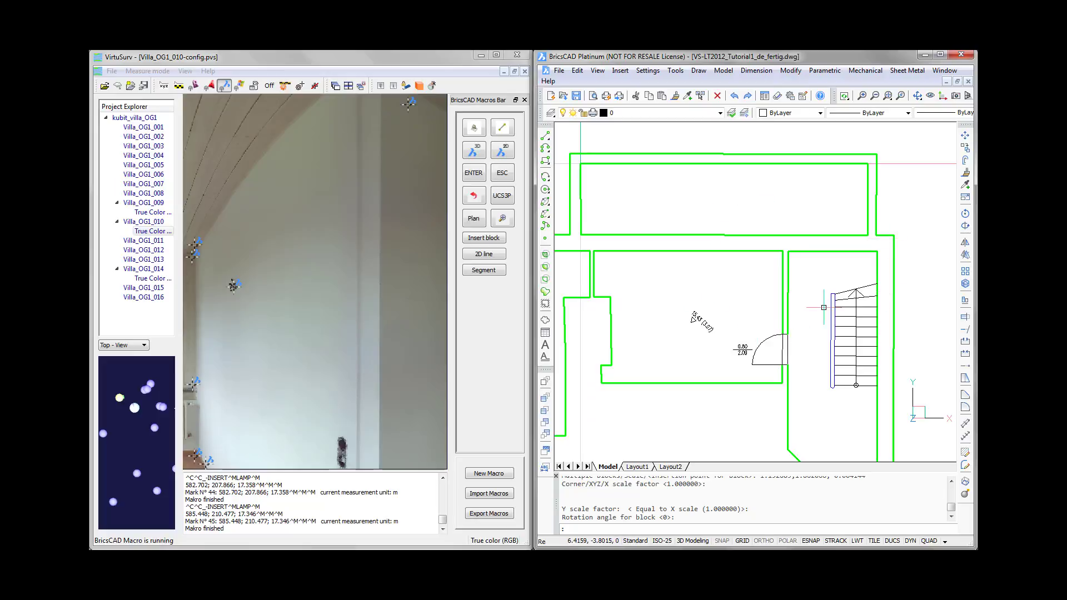